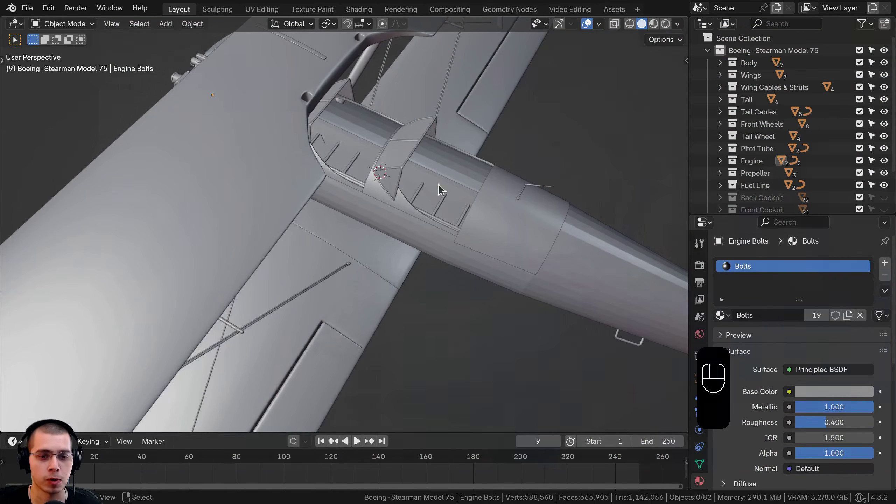
pyautogui.moveTo(458, 164); pyautogui.dragTo(409, 247, button='middle')
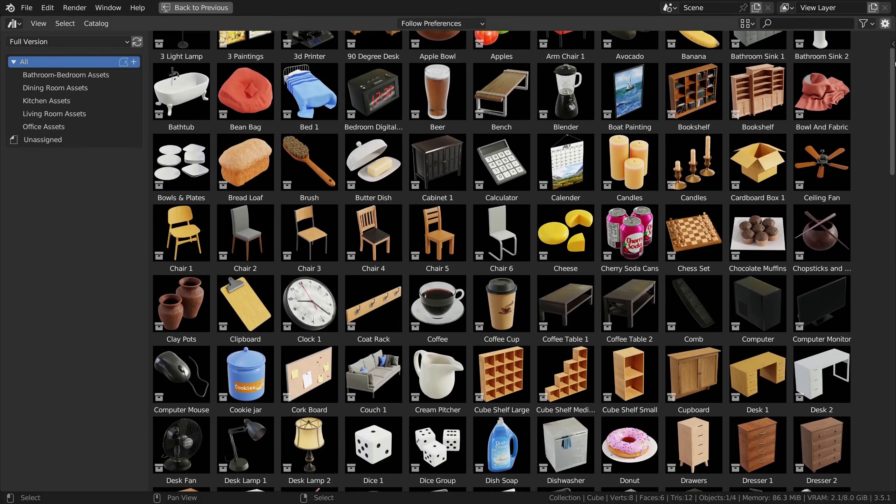
pyautogui.scroll(-5, 895, 99)
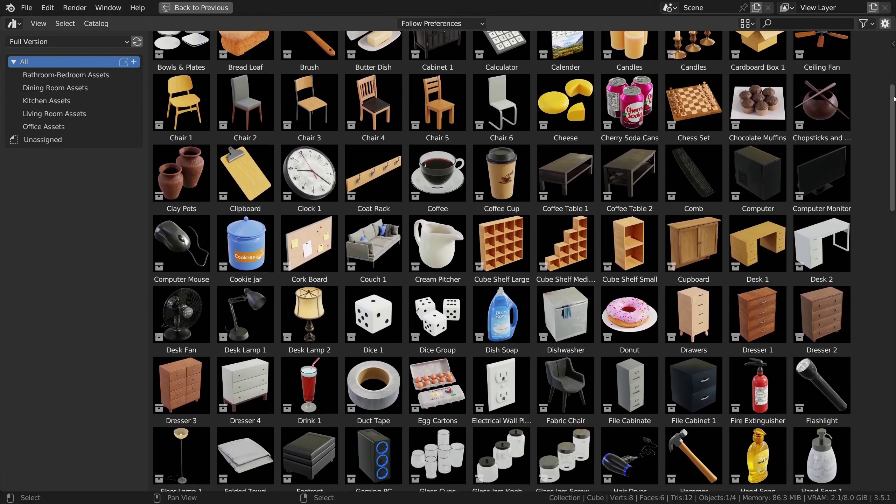
pyautogui.moveTo(895, 99); pyautogui.dragTo(890, 180)
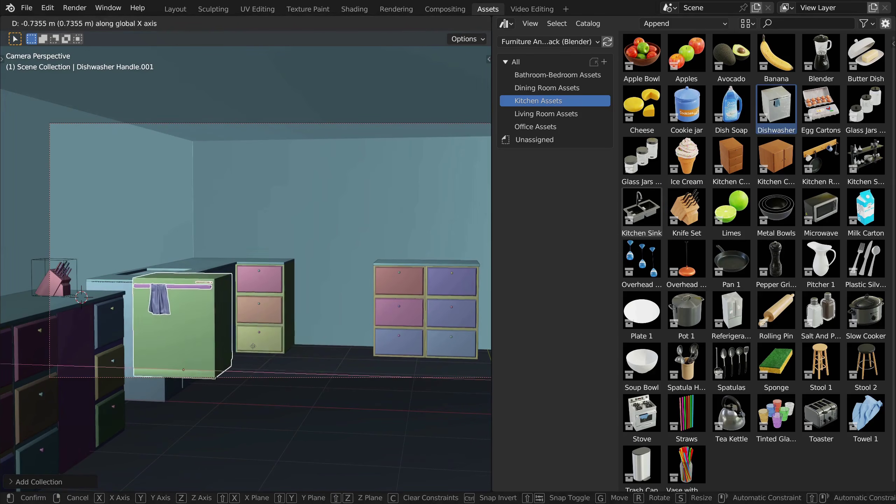
# Rotate the dishwasher 180 degrees around the global Z axis
pyautogui.press('r')
pyautogui.press('z')
pyautogui.press('1')
pyautogui.press('8')
pyautogui.press('0')
pyautogui.press('Return')
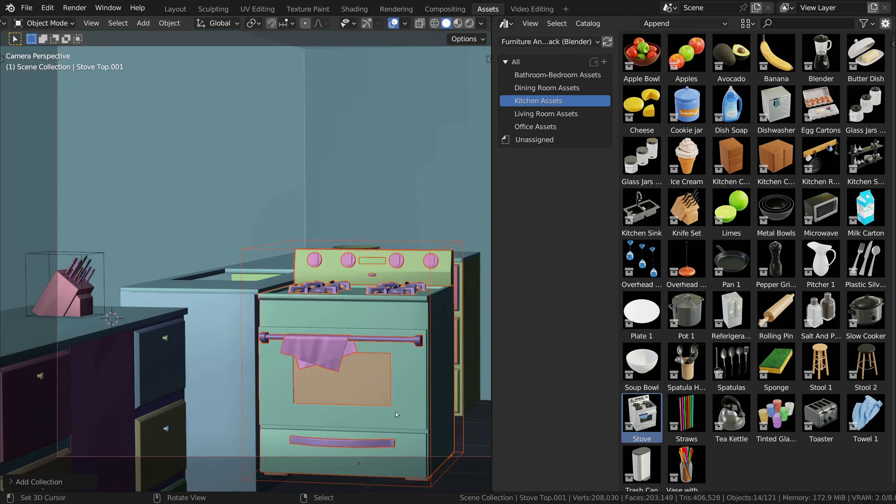
# Rotate the stove 90 degrees around the Z axis and move it into the counter row along the side wall
pyautogui.press('r')
pyautogui.press('z')
pyautogui.press('9')
pyautogui.press('0')
pyautogui.press('Return')
pyautogui.press('g')
# Add the Referigerator asset to the kitchen and position it against the back wall between the drawer cabinets
pyautogui.moveTo(731, 310); pyautogui.dragTo(328, 339)
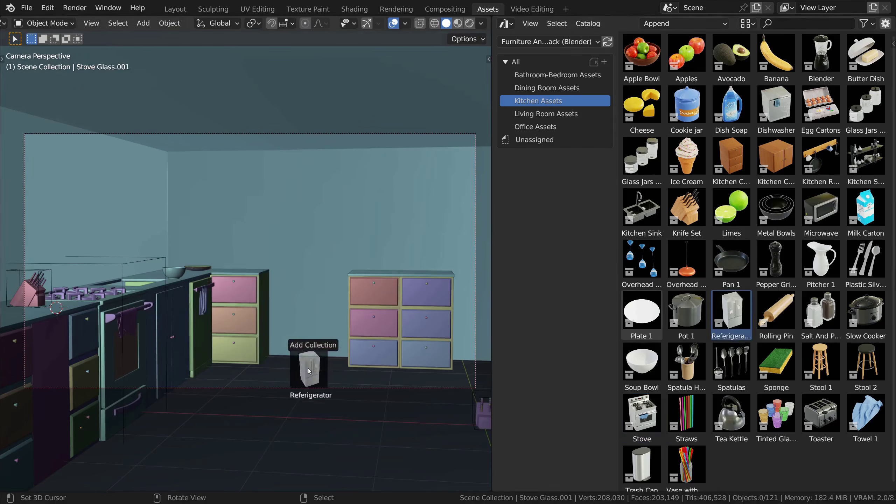
pyautogui.press('g')
pyautogui.press('y')
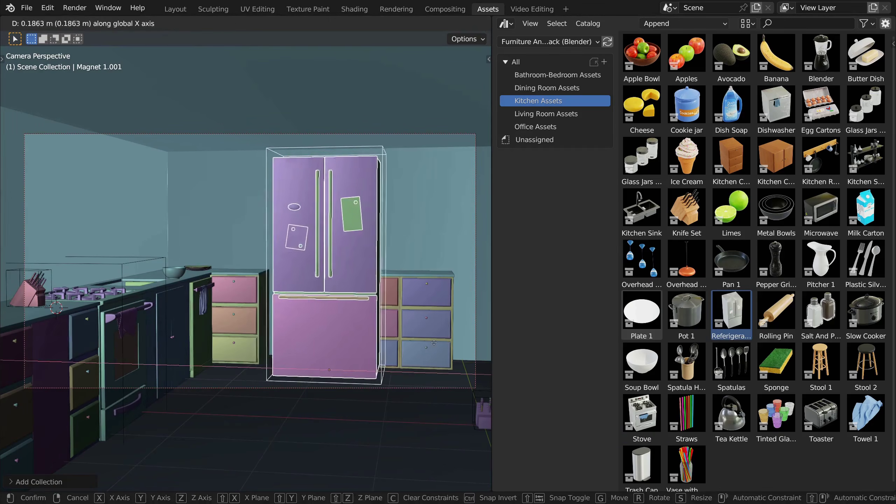
pyautogui.click(478, 331)
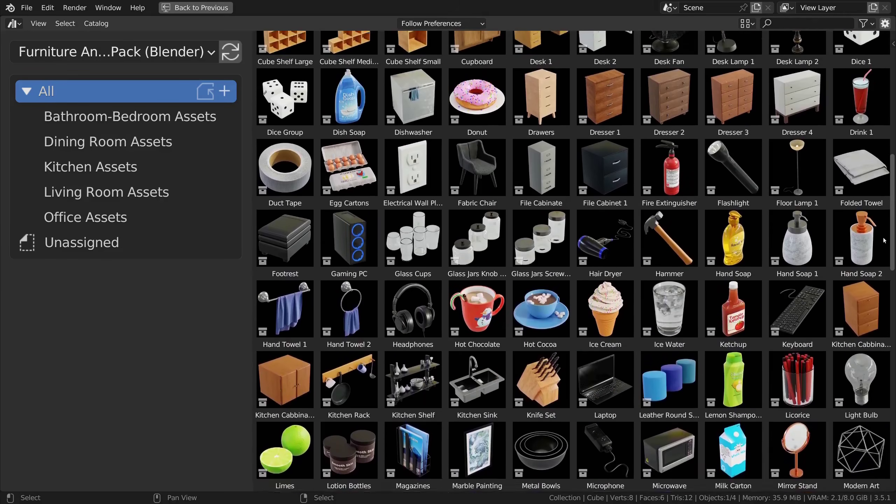
# Add the Vase with Straws on the counter beside the refrigerator and the Blender asset on the side-wall counter
pyautogui.scroll(5, 881, 195)
pyautogui.scroll(12, 881, 194)
pyautogui.moveTo(686, 466); pyautogui.dragTo(254, 283)
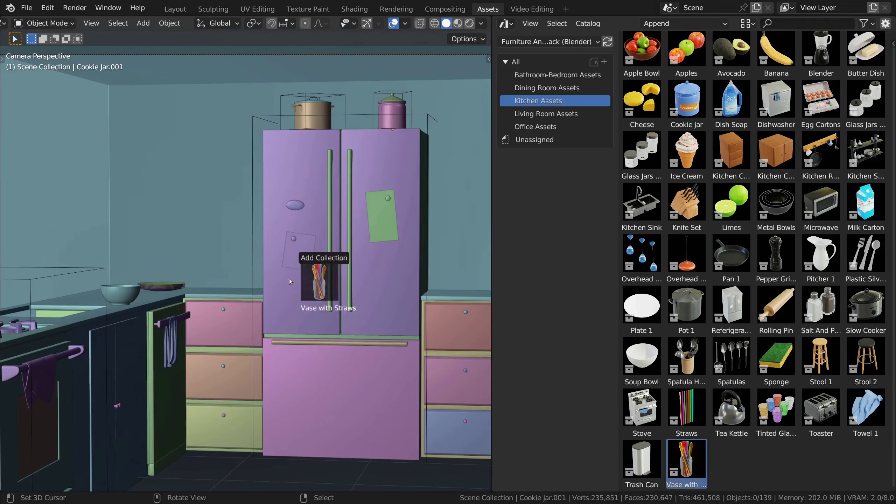
pyautogui.press('g')
pyautogui.press('x')
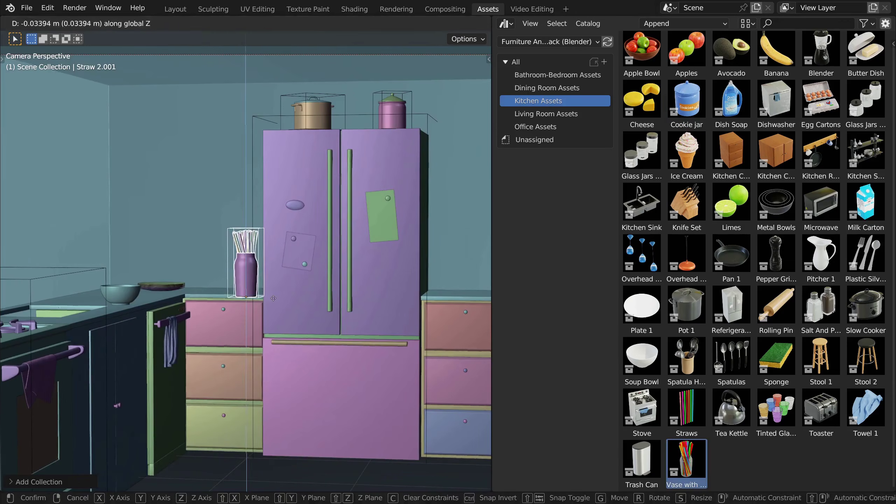
pyautogui.press('Return')
pyautogui.moveTo(821, 57); pyautogui.dragTo(137, 287)
# Mount the Kitchen Cabbinates 2 asset on the back wall above the drawers and add the Kitchen Shelf asset on the side wall
pyautogui.moveTo(776, 156); pyautogui.dragTo(423, 199)
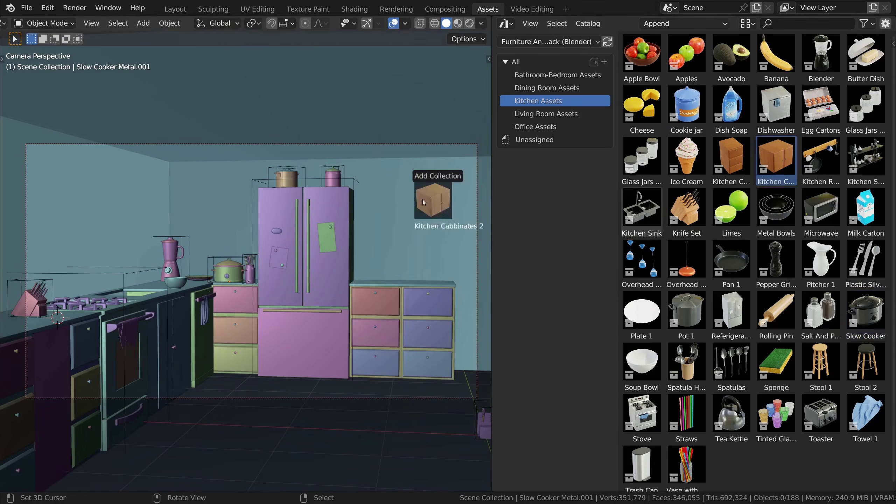
pyautogui.press('g')
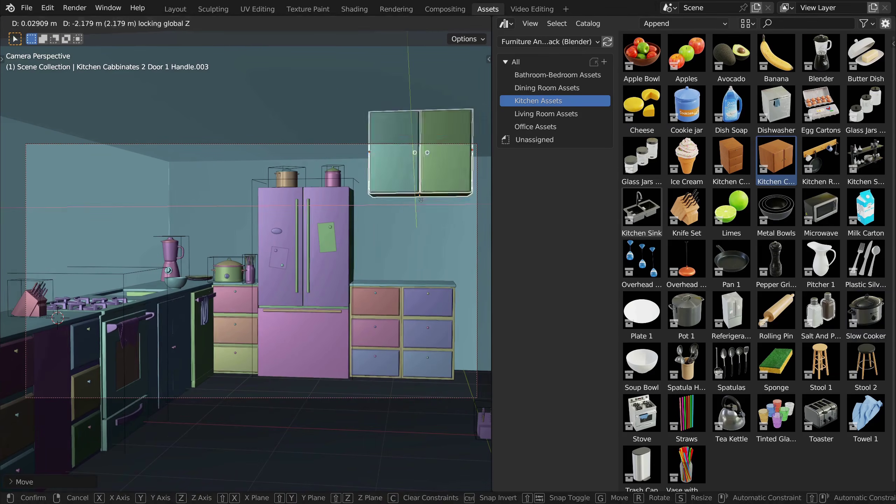
pyautogui.press('Return')
pyautogui.moveTo(866, 155); pyautogui.dragTo(192, 220)
pyautogui.press('g')
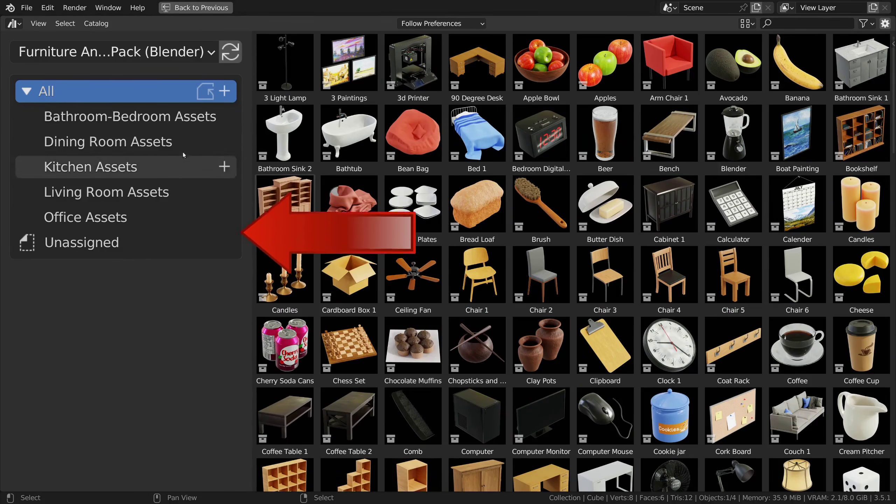
# Browse the Kitchen, Living Room, Office and Dining Room catalogs and the full asset list of the furniture library
pyautogui.click(117, 166)
pyautogui.click(100, 193)
pyautogui.click(83, 218)
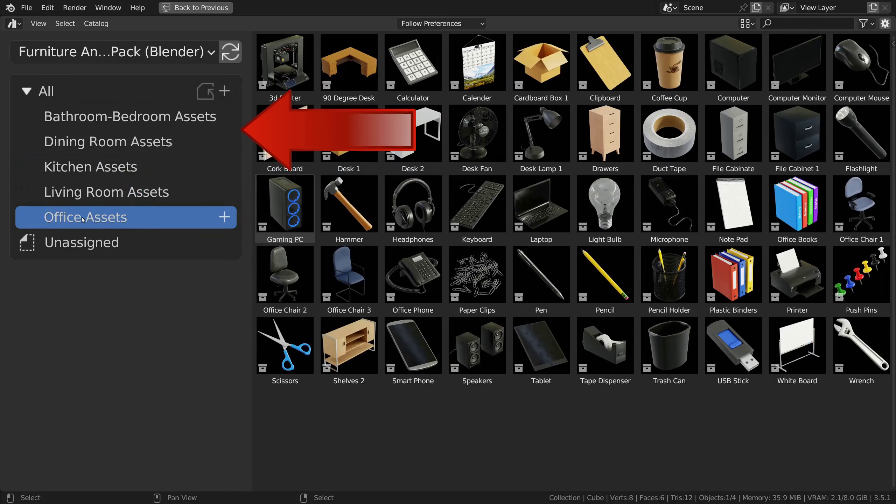
pyautogui.click(164, 196)
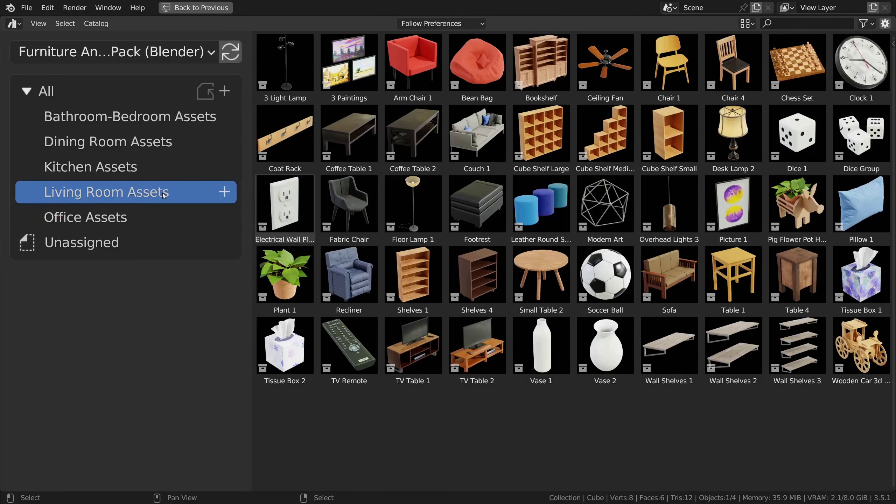
pyautogui.click(120, 171)
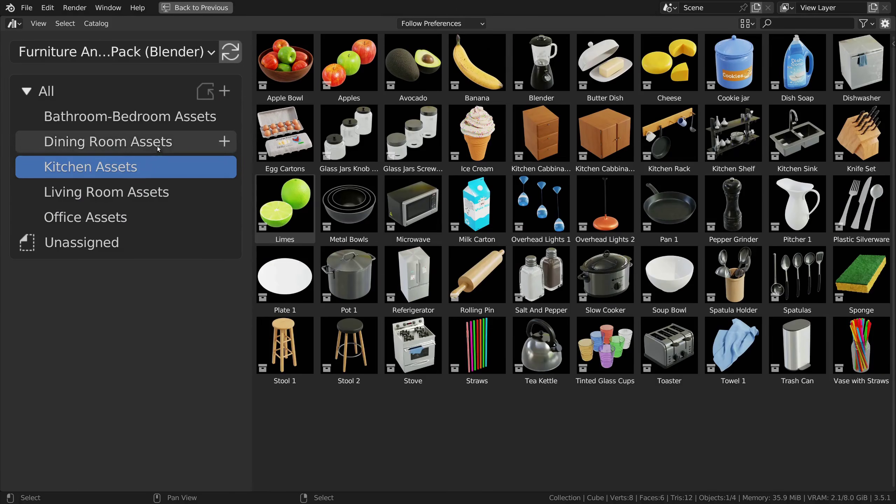
pyautogui.click(65, 143)
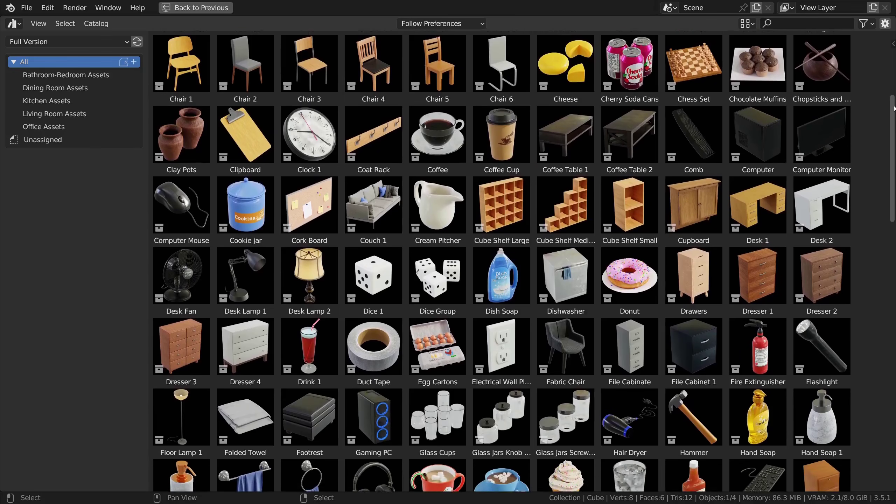
pyautogui.moveTo(893, 108); pyautogui.dragTo(892, 160)
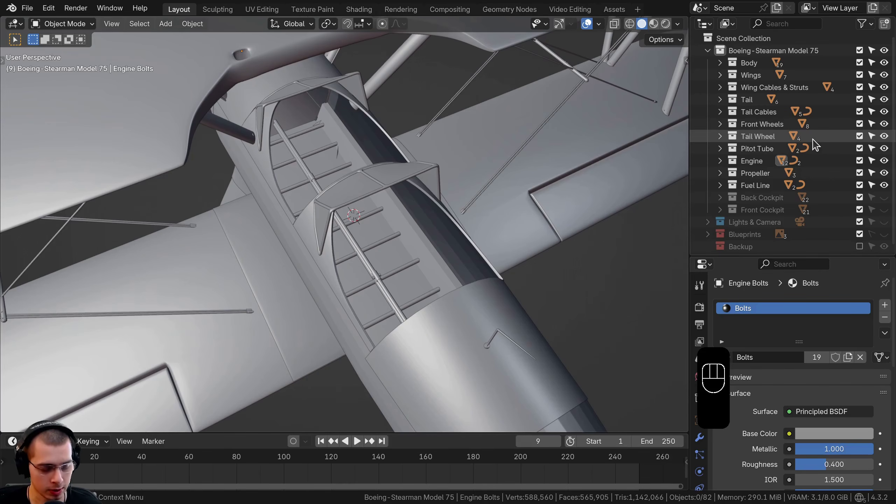
# Isolate the Back Cockpit collection, showing the Front Cockpit collection briefly for comparison before hiding it again
pyautogui.keyDown('ctrl'); pyautogui.click(884, 197); pyautogui.keyUp('ctrl')
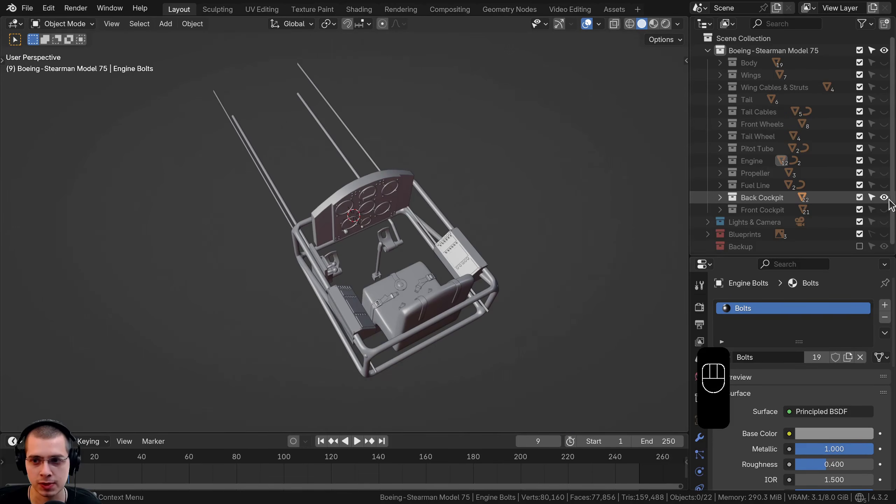
pyautogui.keyDown('ctrl'); pyautogui.click(884, 198); pyautogui.keyUp('ctrl')
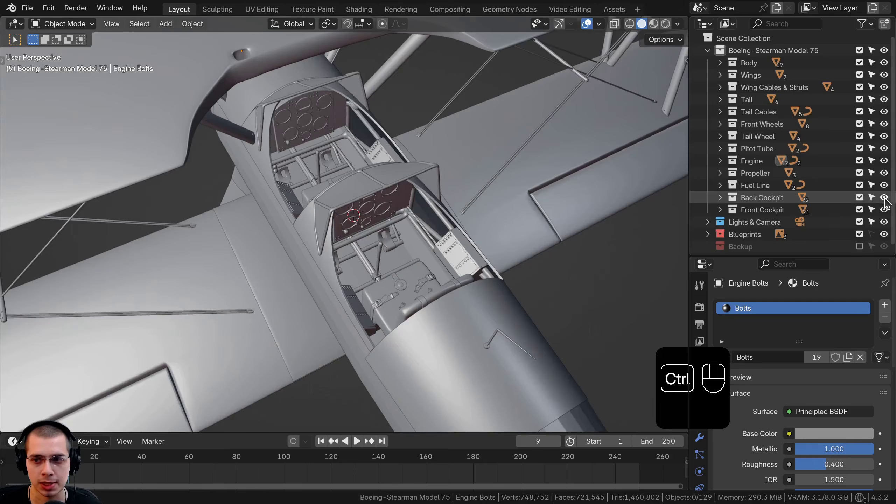
pyautogui.keyDown('ctrl'); pyautogui.click(884, 197); pyautogui.keyUp('ctrl')
pyautogui.moveTo(361, 244); pyautogui.dragTo(399, 244, button='middle')
pyautogui.press('a')
pyautogui.press('a')
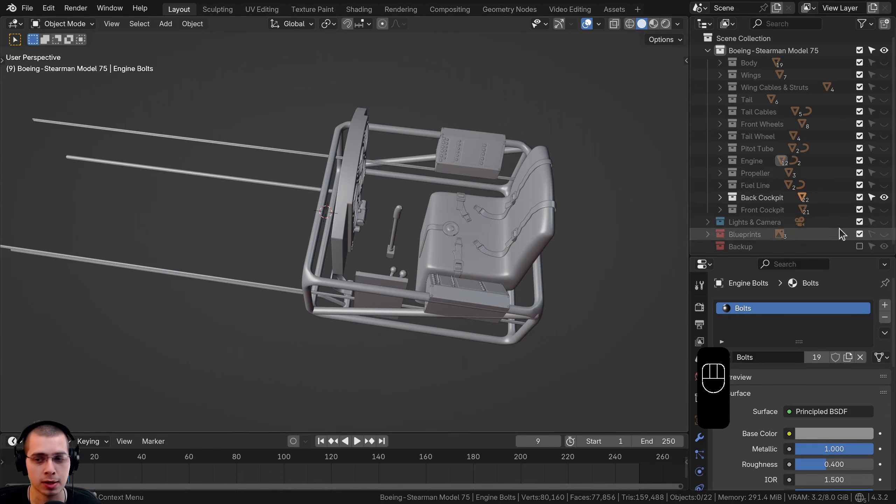
pyautogui.click(884, 210)
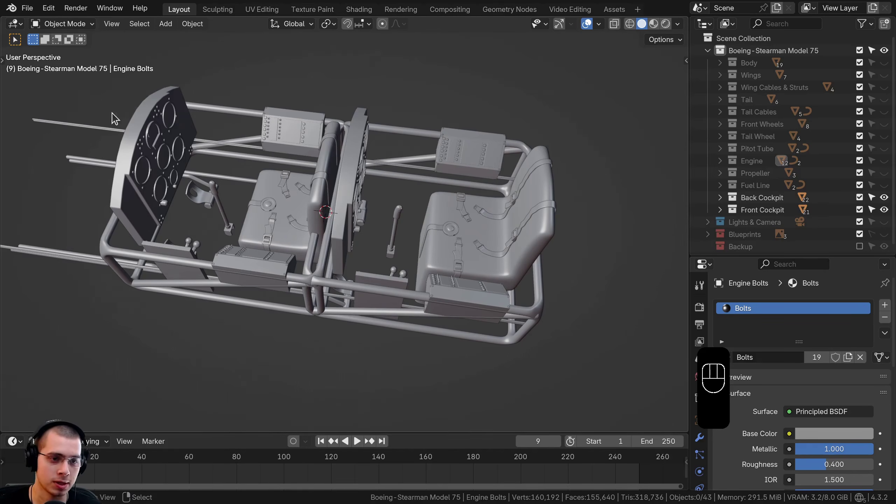
pyautogui.click(884, 210)
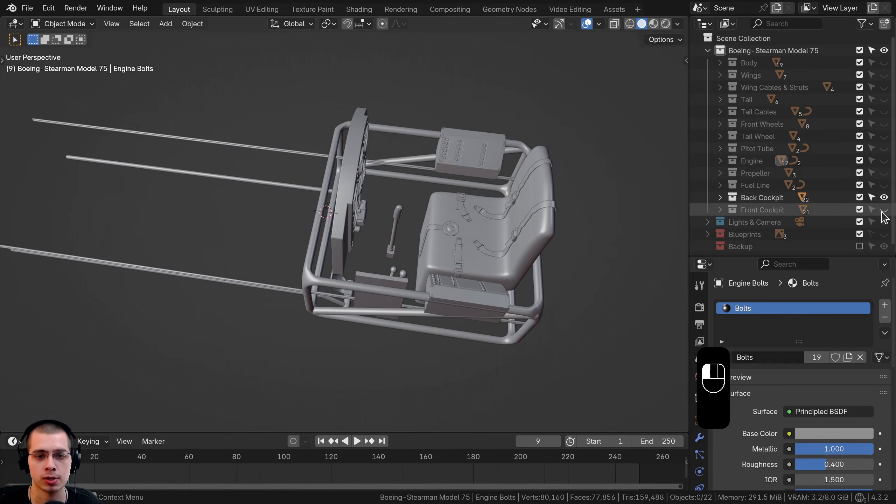
# Switch to the Shading workspace and frame all the back cockpit objects in the rendered viewport
pyautogui.click(359, 9)
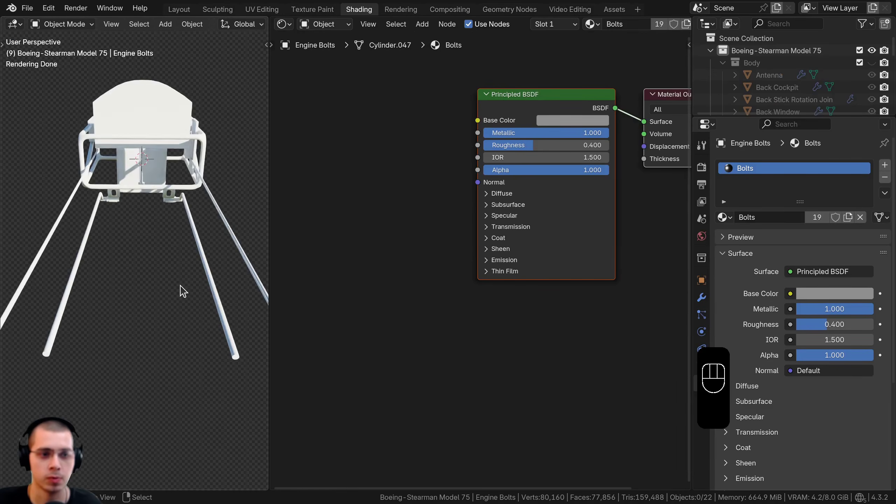
pyautogui.hotkey('shift', 'z')
pyautogui.press('a')
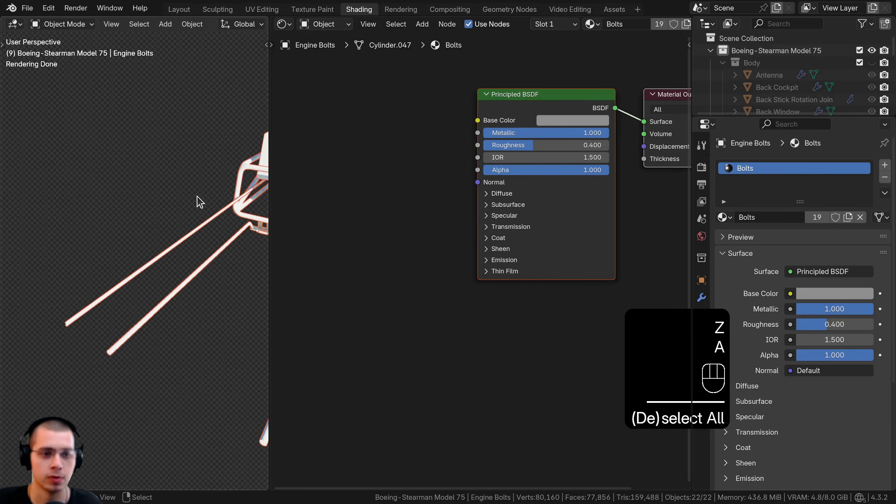
pyautogui.press('KP_Decimal')
pyautogui.hotkey('alt', 'a')
# Create a new material named Cockpit Frame on the Back Cockpit Cage
pyautogui.keyDown('shift'); pyautogui.moveTo(235, 193); pyautogui.dragTo(151, 244, button='middle'); pyautogui.keyUp('shift')
pyautogui.click(150, 232)
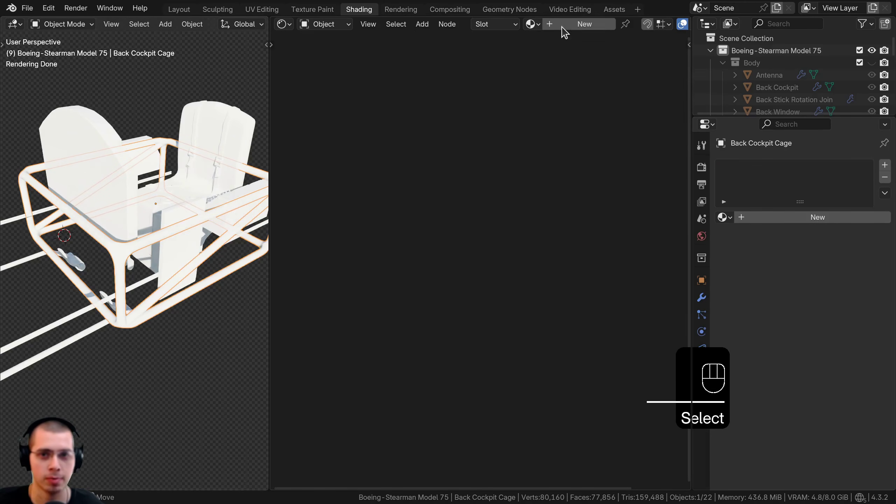
pyautogui.click(578, 24)
pyautogui.write('Back Cockpit Frame')
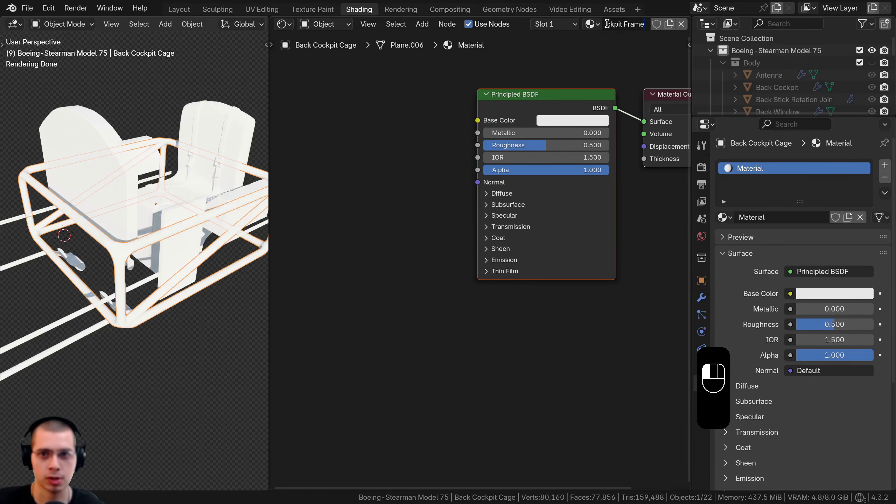
# Paste a grey base color with value 0.220 into the Cockpit Frame material and set its metallic to 1.000
pyautogui.hotkey('ctrl', 'z')
pyautogui.hotkey('ctrl', 'v')
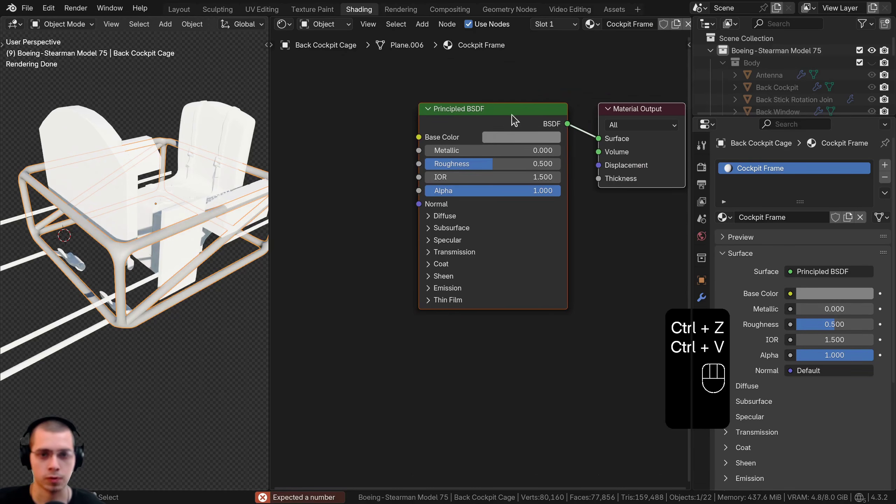
pyautogui.click(512, 137)
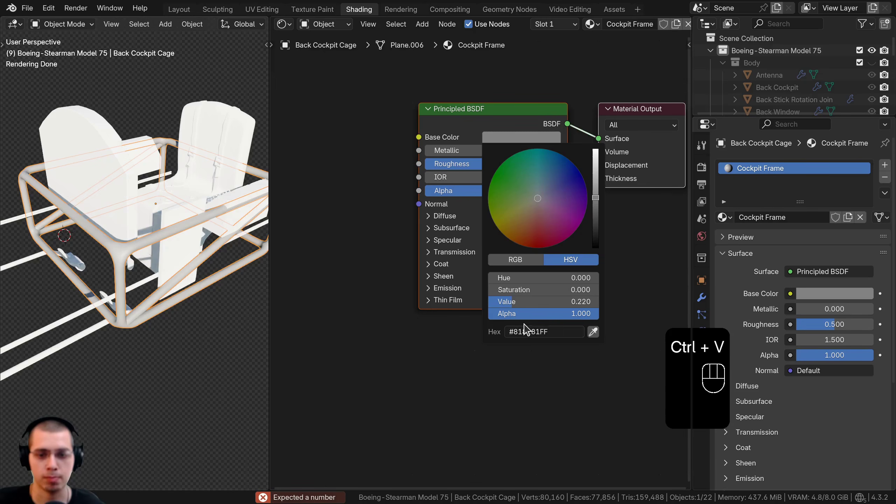
pyautogui.click(442, 153)
pyautogui.moveTo(443, 150); pyautogui.dragTo(561, 151)
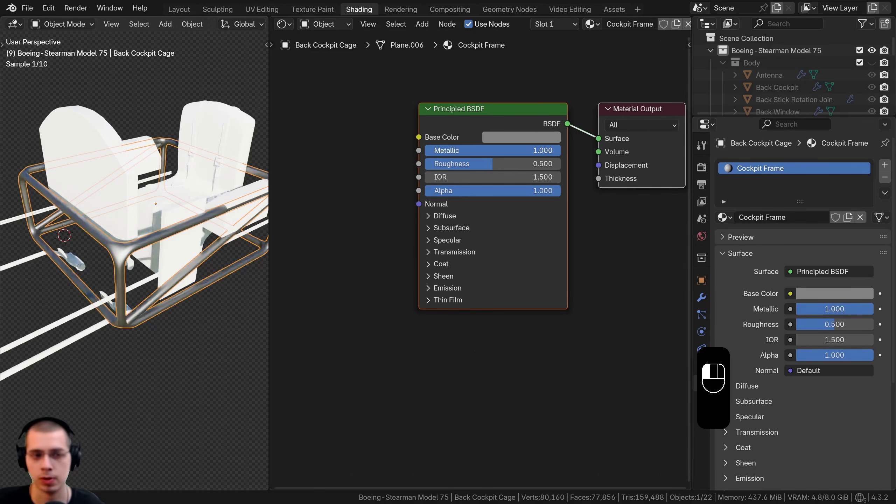
# Hide the Back Cockpit Cage and assign the existing Cockpit Frame material to the Cockpit Long Pipes
pyautogui.moveTo(81, 286); pyautogui.dragTo(129, 263, button='middle')
pyautogui.press('h')
pyautogui.click(130, 262)
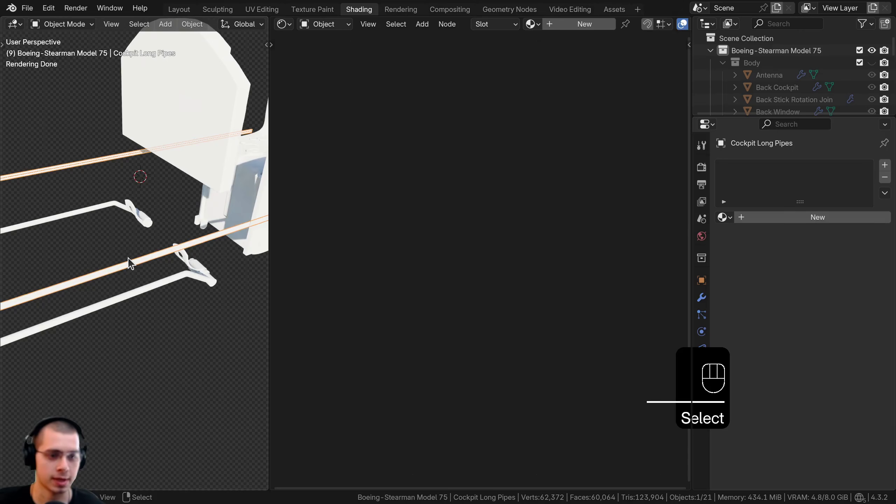
pyautogui.click(531, 24)
pyautogui.write('fra')
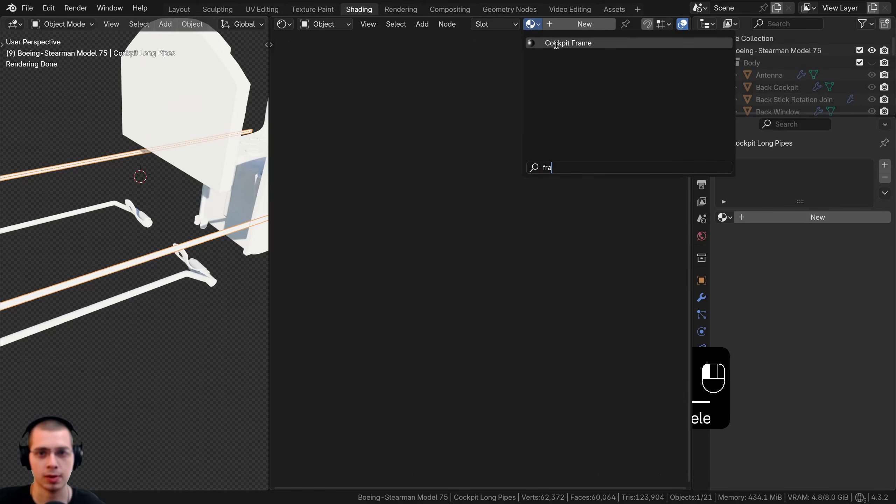
pyautogui.click(556, 45)
# Hide the Cockpit Long Pipes and assign the existing Cockpit Frame material to the Back Pedal Pipes
pyautogui.keyDown('shift'); pyautogui.moveTo(161, 262); pyautogui.dragTo(523, 280, button='middle'); pyautogui.keyUp('shift')
pyautogui.scroll(-1, 194, 214)
pyautogui.press('h')
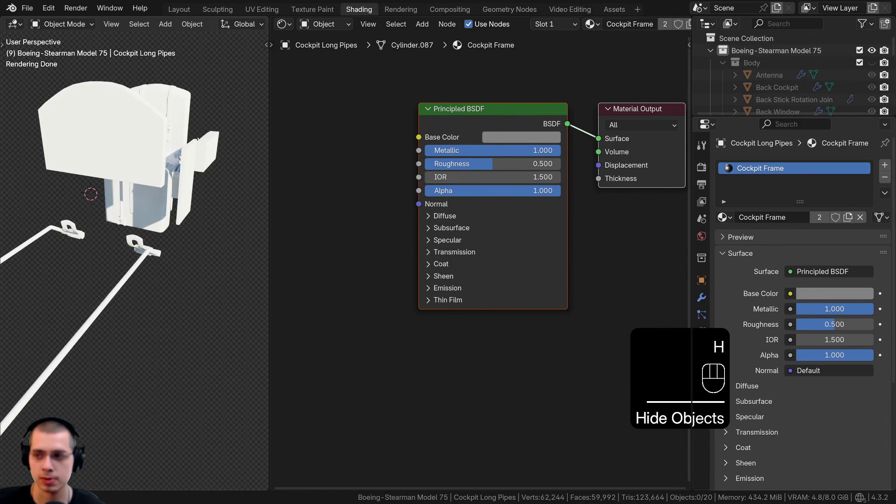
pyautogui.moveTo(124, 269); pyautogui.dragTo(349, 181, button='middle')
pyautogui.click(158, 263)
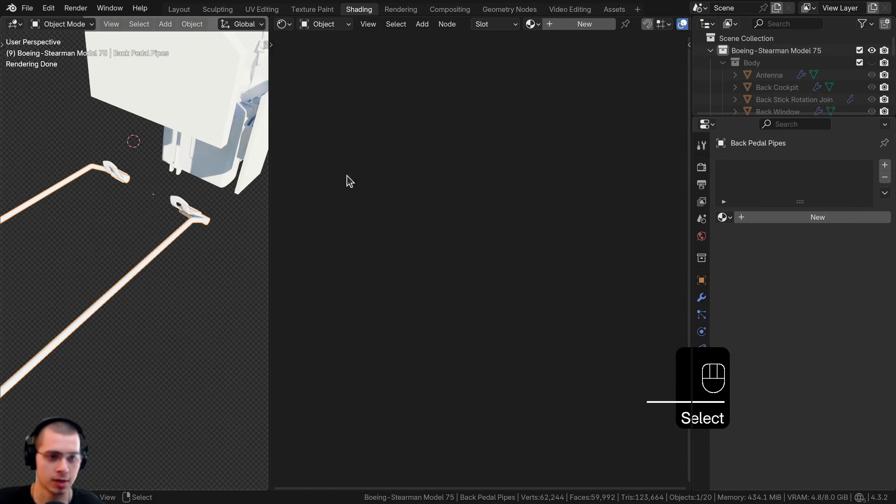
pyautogui.click(532, 25)
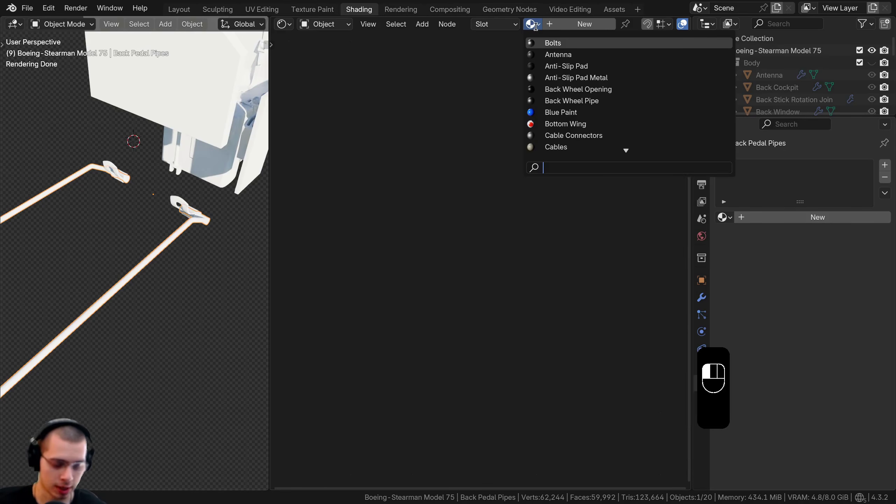
pyautogui.write('cock')
pyautogui.press('Down')
pyautogui.press('Down')
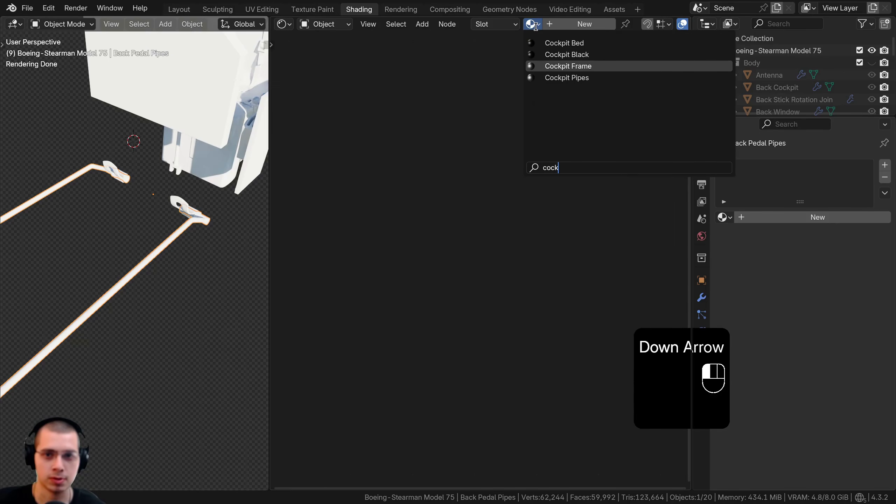
pyautogui.press('Return')
# Hide the Back Pedal Pipes and assign the existing Cockpit Frame material to the Back Pedals
pyautogui.moveTo(224, 206); pyautogui.dragTo(177, 244, button='middle')
pyautogui.scroll(3, 107, 237)
pyautogui.press('h')
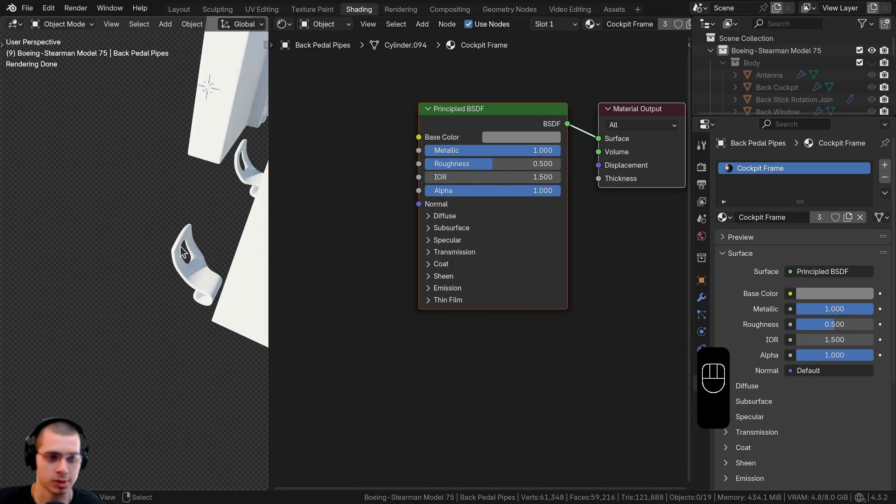
pyautogui.keyDown('shift'); pyautogui.click(176, 244); pyautogui.keyUp('shift')
pyautogui.click(534, 24)
pyautogui.write('frame')
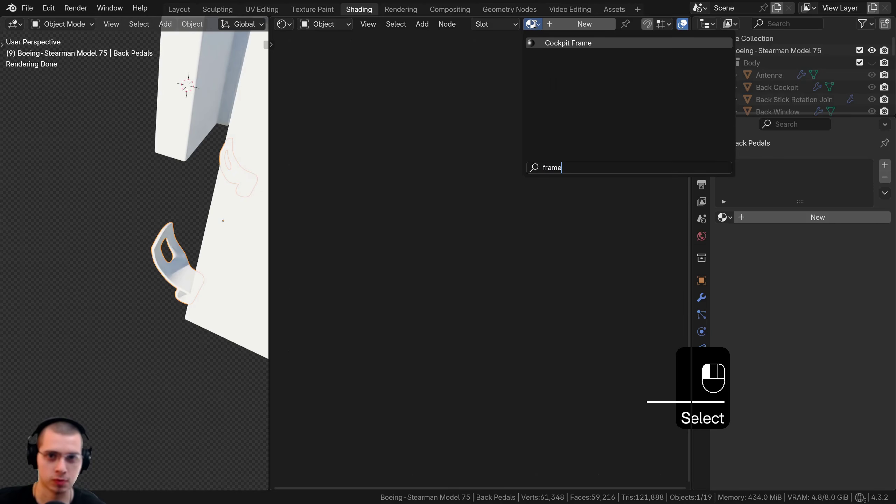
pyautogui.press('Return')
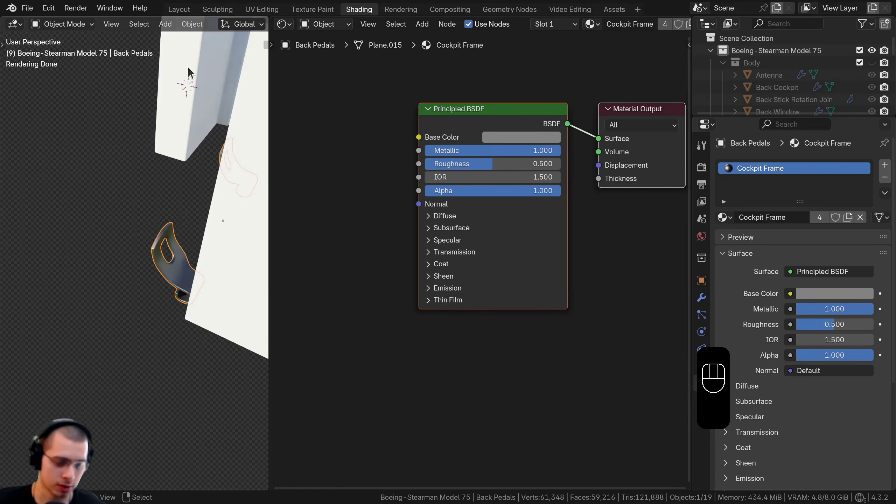
# Hide the Back Pedals and create a new material named Cockpit Black on the Back Panel Controls
pyautogui.scroll(-3, 160, 271)
pyautogui.keyDown('shift'); pyautogui.moveTo(160, 271); pyautogui.dragTo(152, 288, button='middle'); pyautogui.keyUp('shift')
pyautogui.press('h')
pyautogui.scroll(-3, 126, 277)
pyautogui.keyDown('shift'); pyautogui.moveTo(151, 288); pyautogui.dragTo(144, 305, button='middle'); pyautogui.keyUp('shift')
pyautogui.click(156, 295)
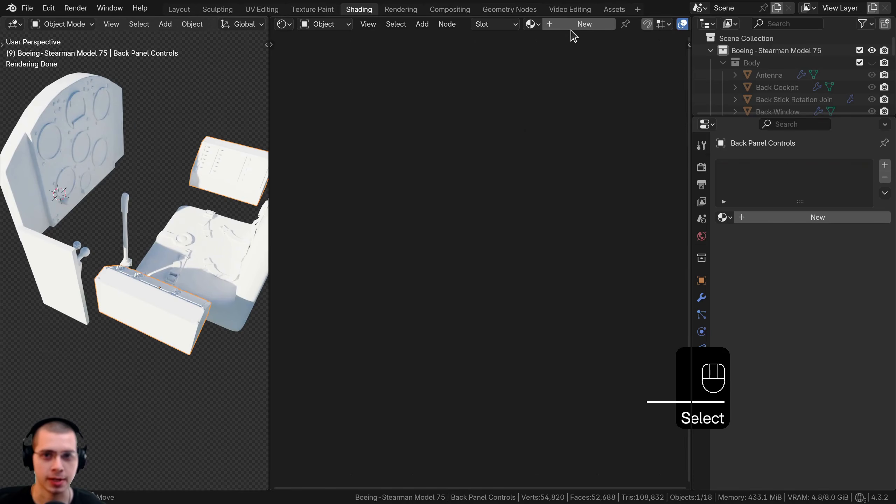
pyautogui.click(580, 25)
pyautogui.write('Cockpit Backl')
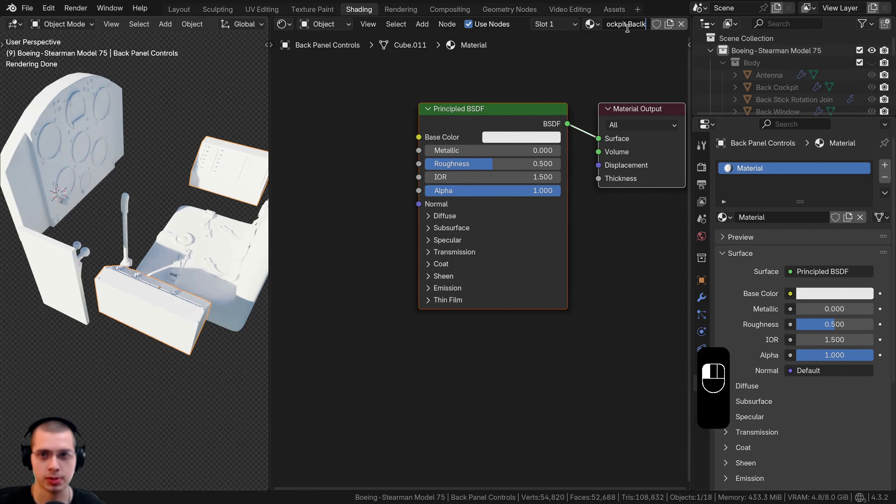
pyautogui.press('BackSpace')
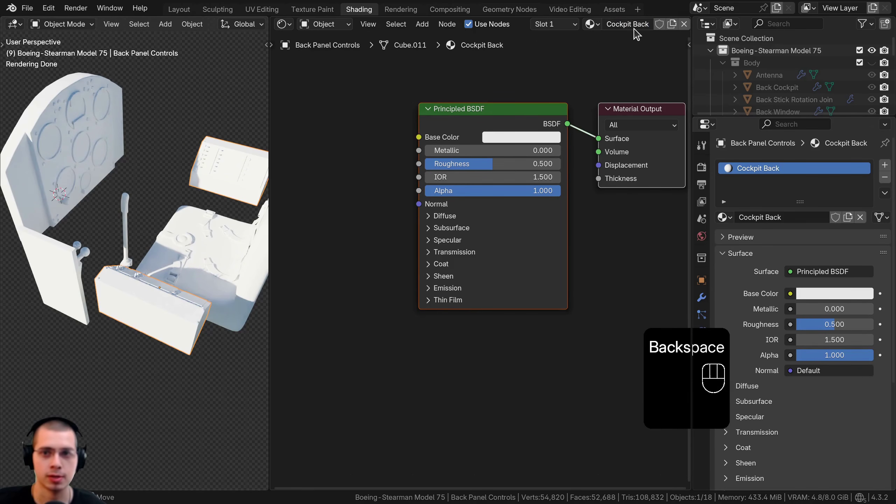
pyautogui.write('l')
pyautogui.press('Return')
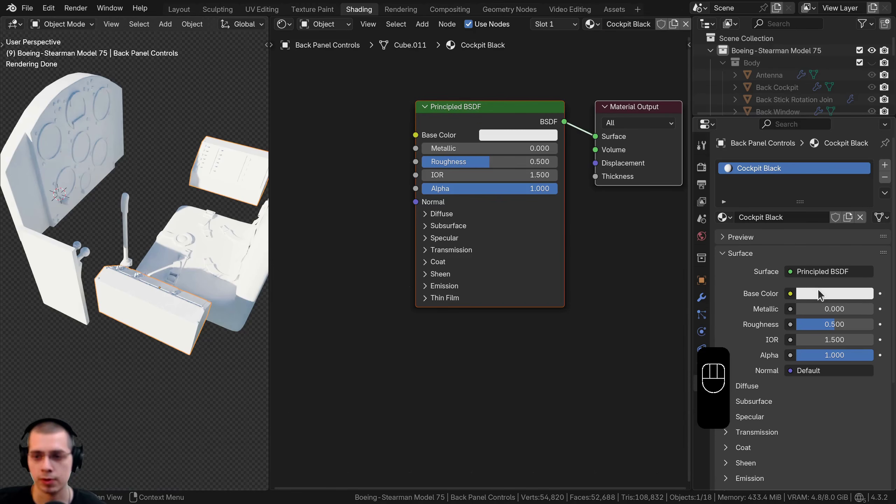
# Set the Cockpit Black material's base color to black and its roughness to 0.4
pyautogui.click(501, 136)
pyautogui.moveTo(595, 175); pyautogui.dragTo(593, 245)
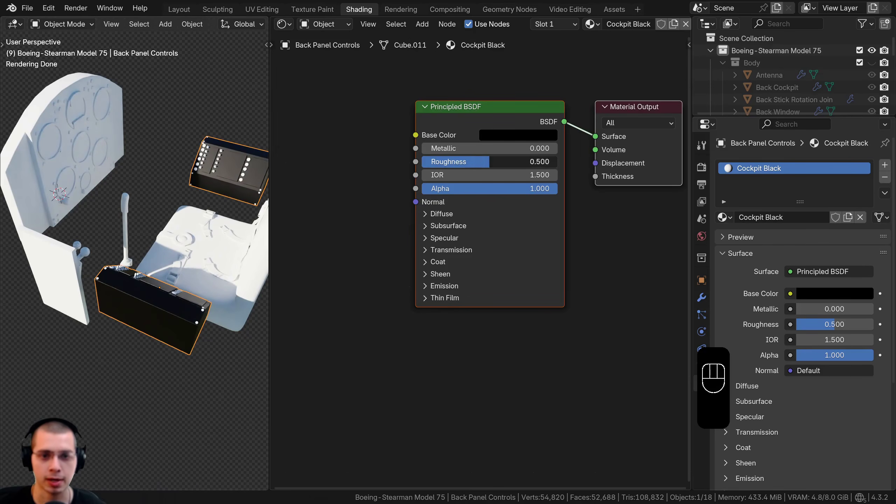
pyautogui.write('.4')
pyautogui.press('Return')
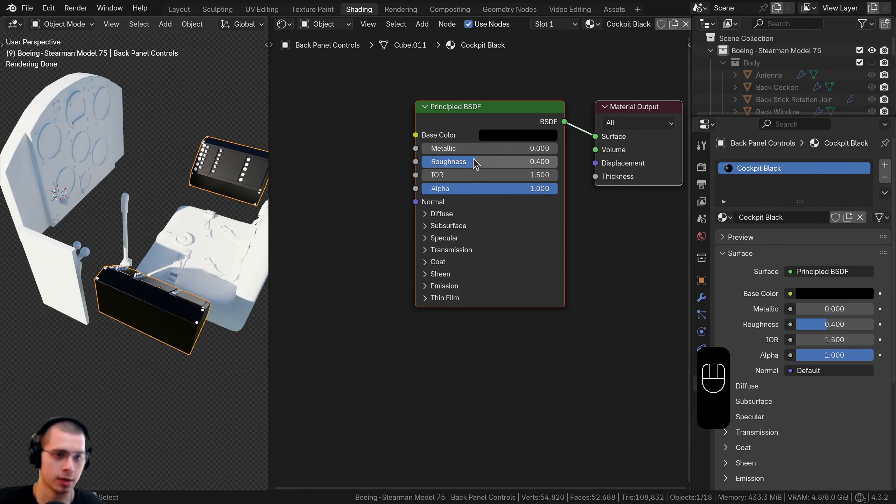
# Hide the Back Panel Controls and assign the existing Cockpit Black material to the Back Cockpit Bolts
pyautogui.moveTo(176, 244); pyautogui.dragTo(117, 219, button='middle')
pyautogui.press('h')
pyautogui.click(117, 218)
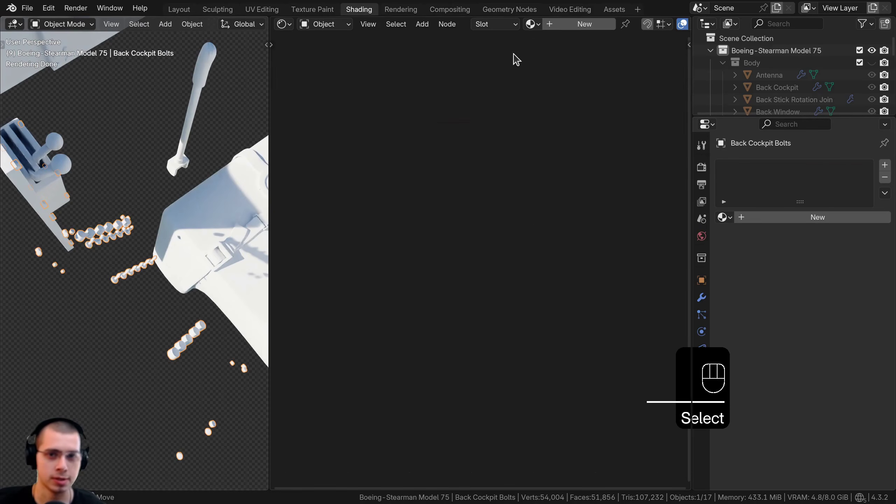
pyautogui.click(531, 24)
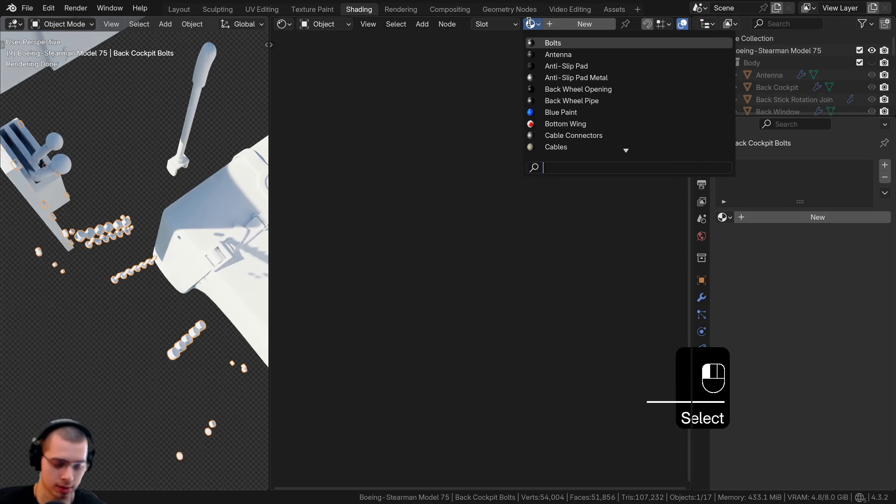
pyautogui.write('coc')
pyautogui.click(567, 55)
pyautogui.press('Tab')
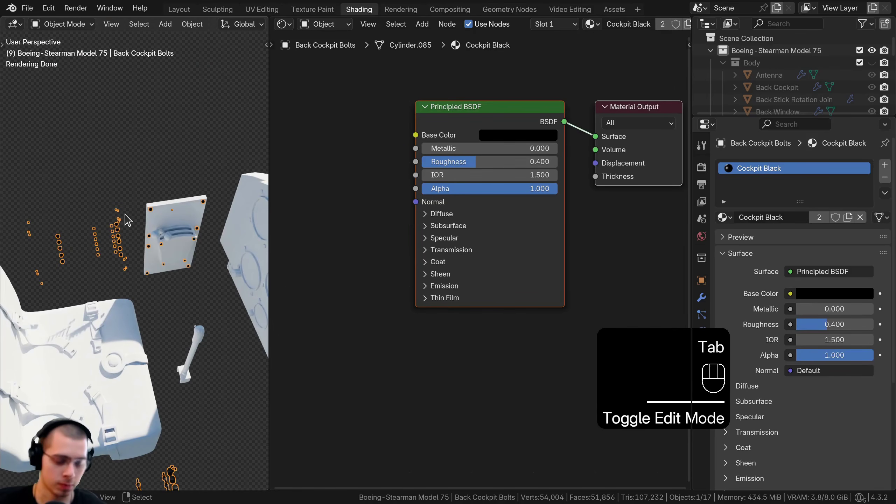
# Hide the Back Cockpit Bolts and apply the Cockpit Black material to the Back Panel Panel
pyautogui.press('h')
pyautogui.scroll(3, 150, 211)
pyautogui.moveTo(150, 212); pyautogui.dragTo(99, 233, button='middle')
pyautogui.keyDown('shift'); pyautogui.moveTo(100, 233); pyautogui.dragTo(117, 225, button='middle'); pyautogui.keyUp('shift')
pyautogui.click(595, 27)
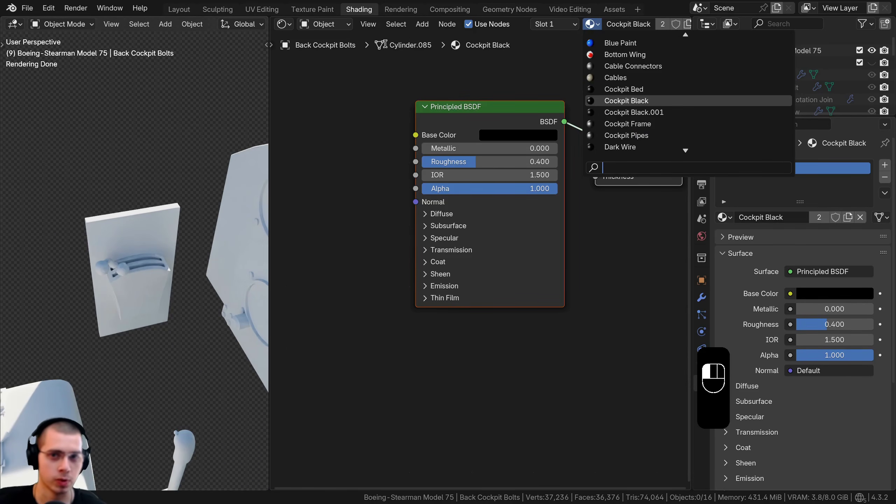
pyautogui.click(596, 22)
pyautogui.moveTo(142, 207); pyautogui.dragTo(126, 226)
pyautogui.click(131, 225)
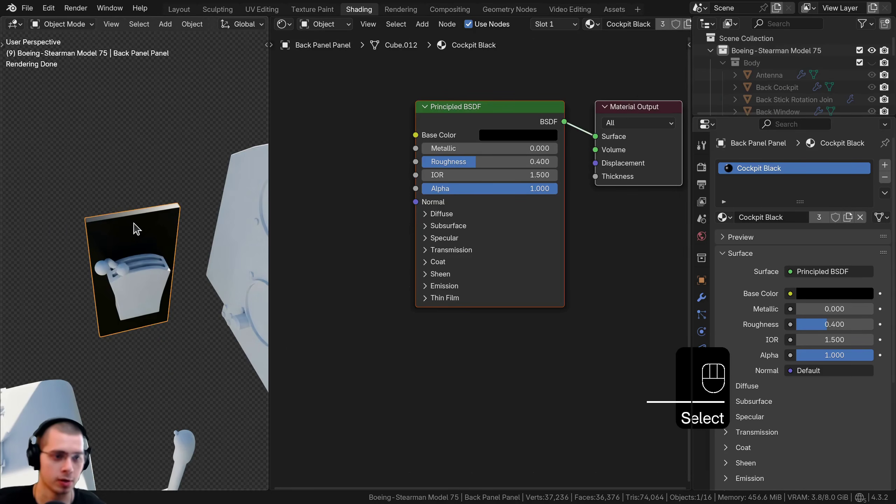
# Apply Cockpit Black to the Back Lever Mount and the Back Levers, hiding the Back Panel Panel and the finished mount
pyautogui.press('h')
pyautogui.moveTo(590, 27); pyautogui.dragTo(171, 289)
pyautogui.click(170, 288)
pyautogui.press('h')
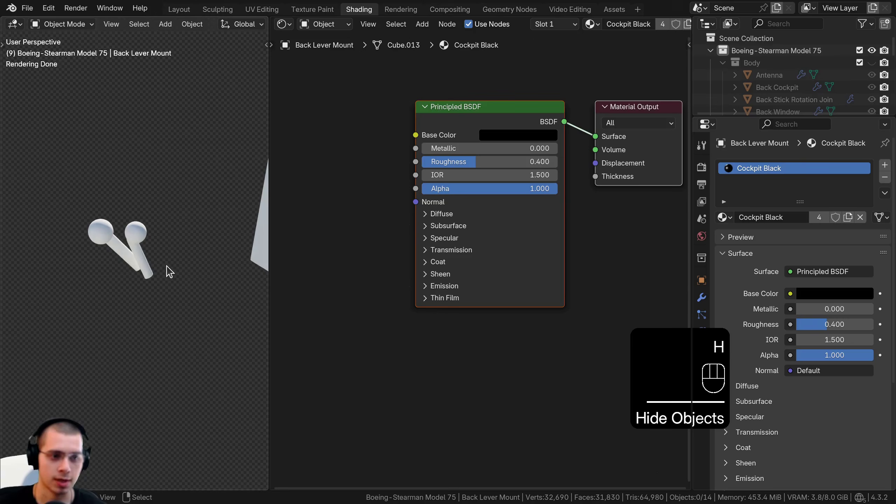
pyautogui.moveTo(71, 219); pyautogui.dragTo(237, 227, button='middle')
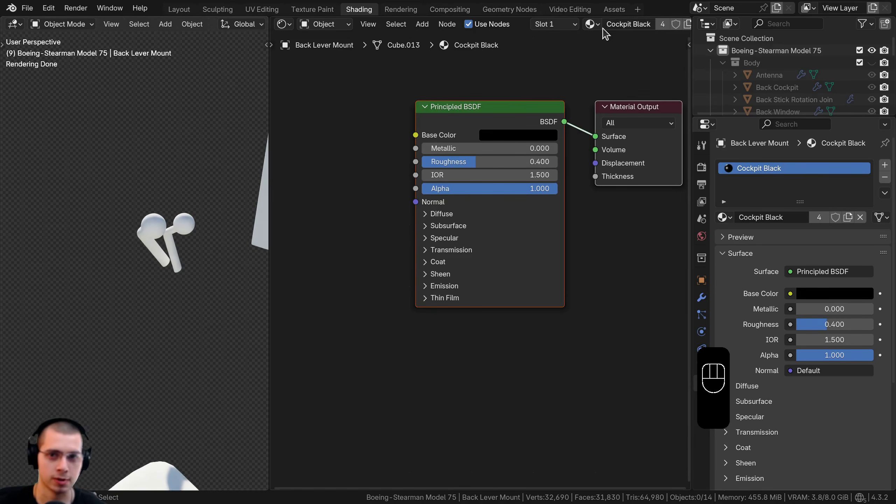
pyautogui.moveTo(177, 222); pyautogui.dragTo(177, 222)
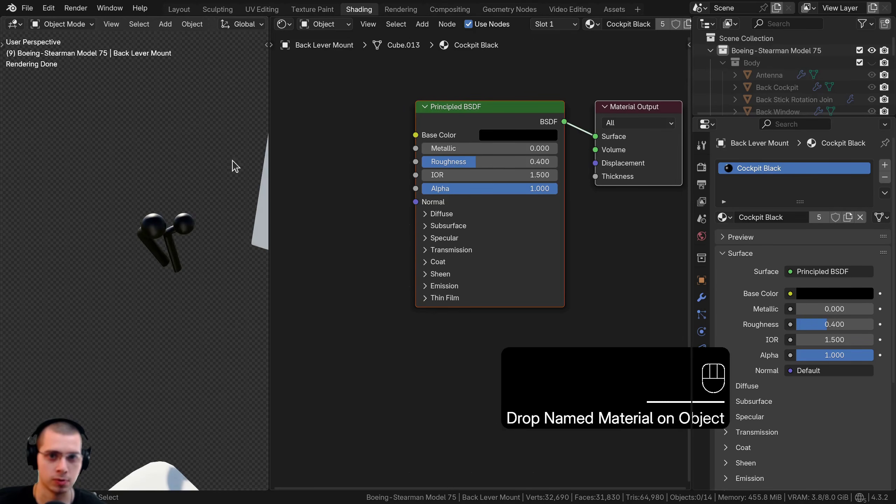
# Select only the smaller knob of the Back Levers mesh and add a second material slot with a new material
pyautogui.click(197, 223)
pyautogui.press('Tab')
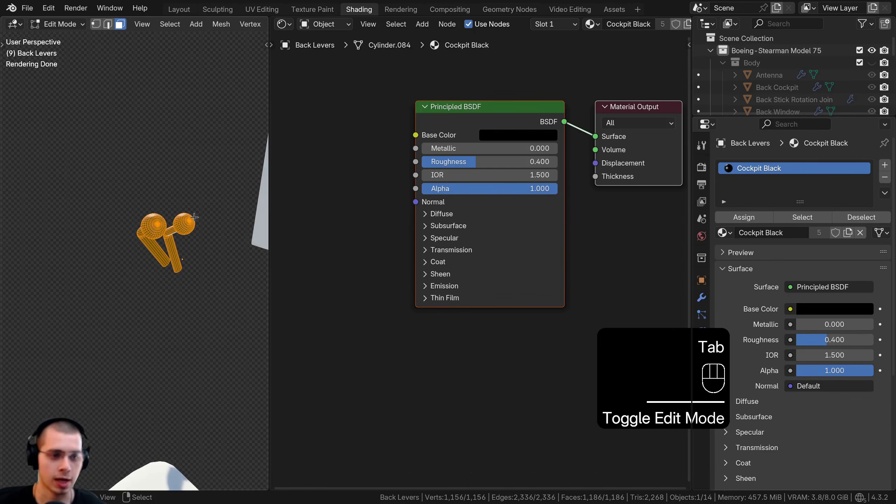
pyautogui.press('KP_Decimal')
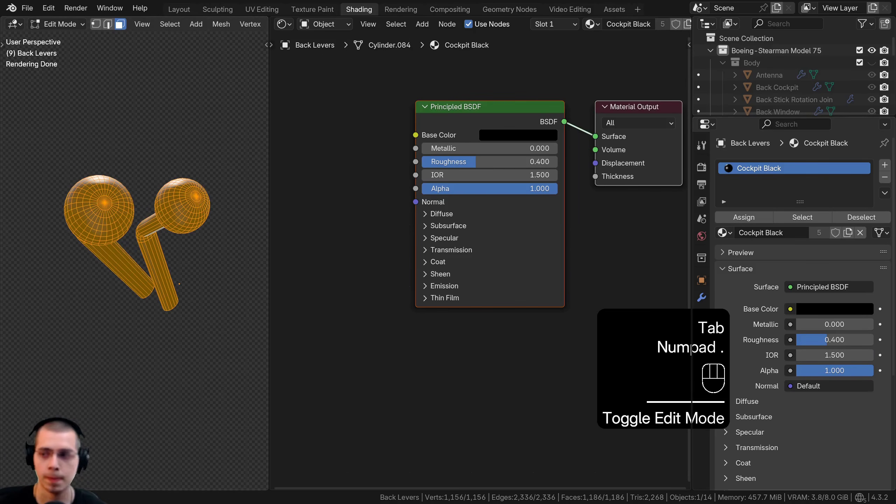
pyautogui.scroll(2, 188, 181)
pyautogui.hotkey('alt', 'a')
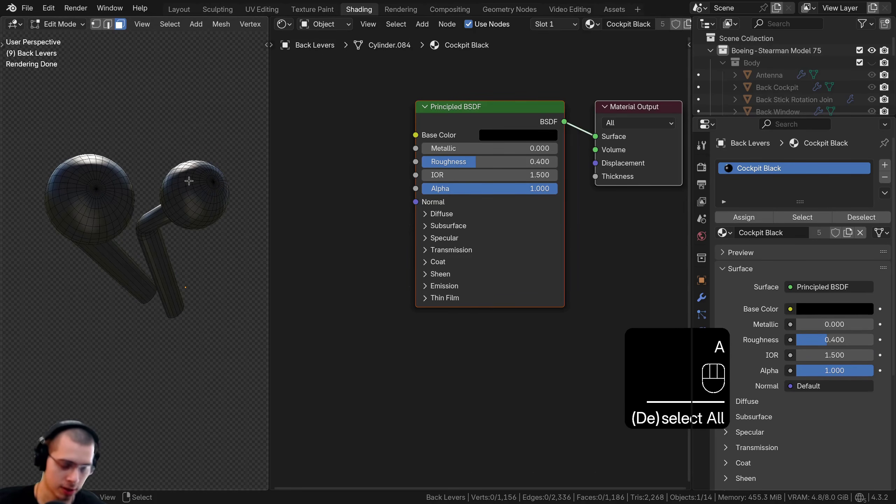
pyautogui.press('l')
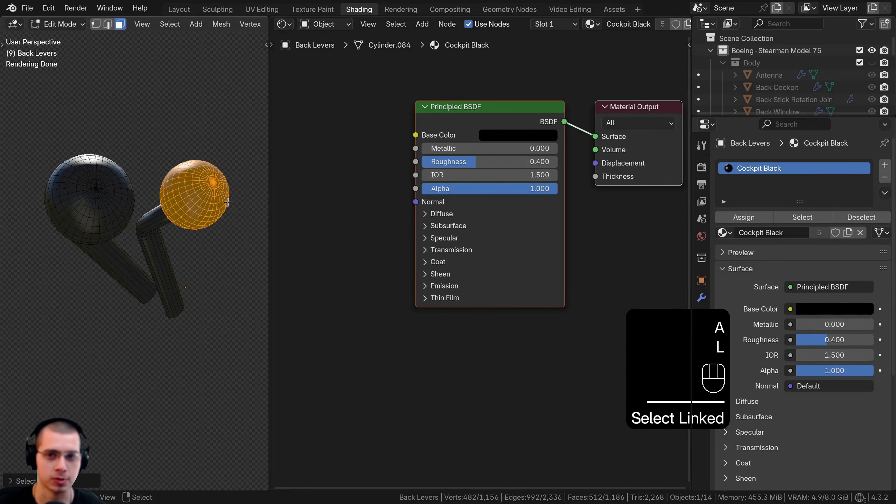
pyautogui.click(885, 165)
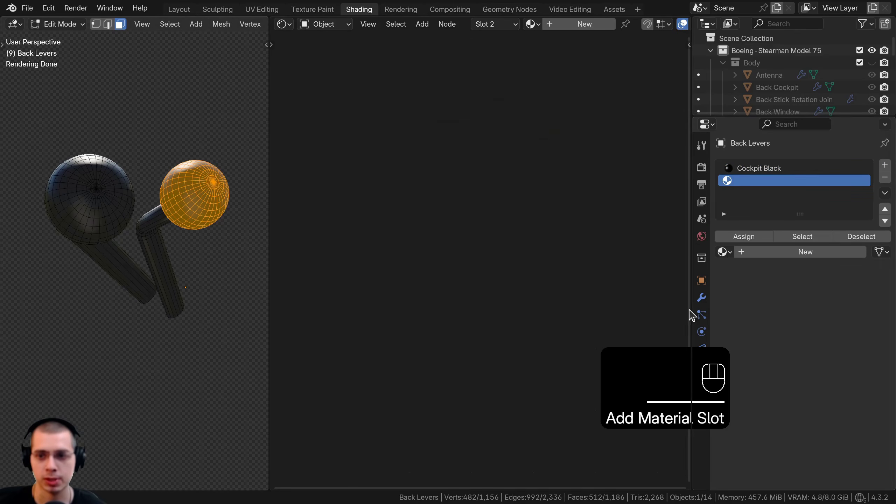
pyautogui.click(792, 256)
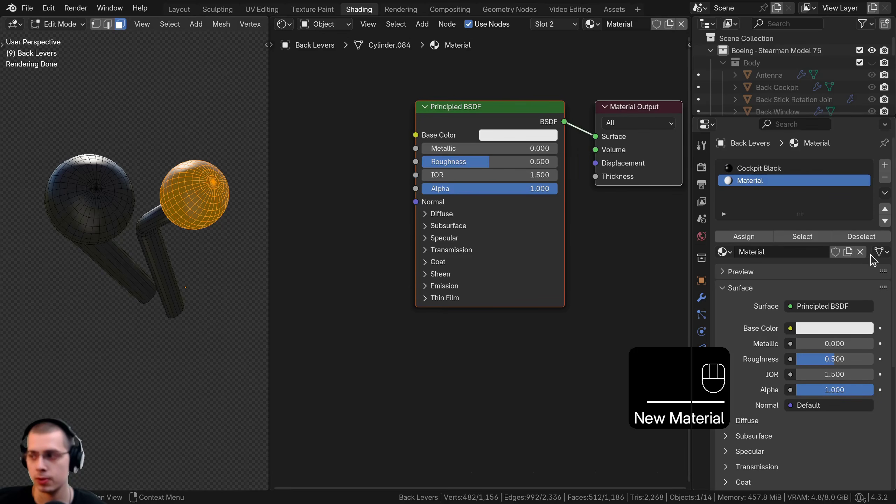
# Give the new material a bright red base color and rename it Cockpit Red
pyautogui.click(519, 136)
pyautogui.moveTo(535, 215); pyautogui.dragTo(530, 245)
pyautogui.scroll(1, 517, 258)
pyautogui.click(638, 27)
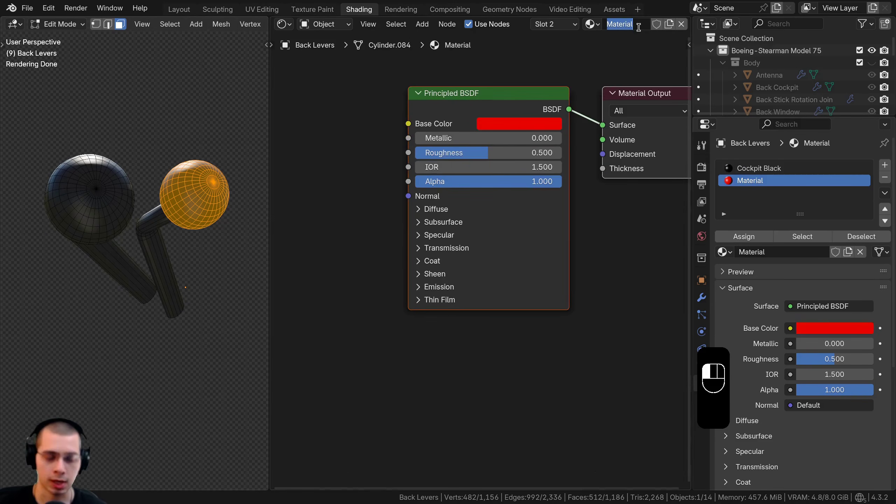
pyautogui.write('Cockpit Red')
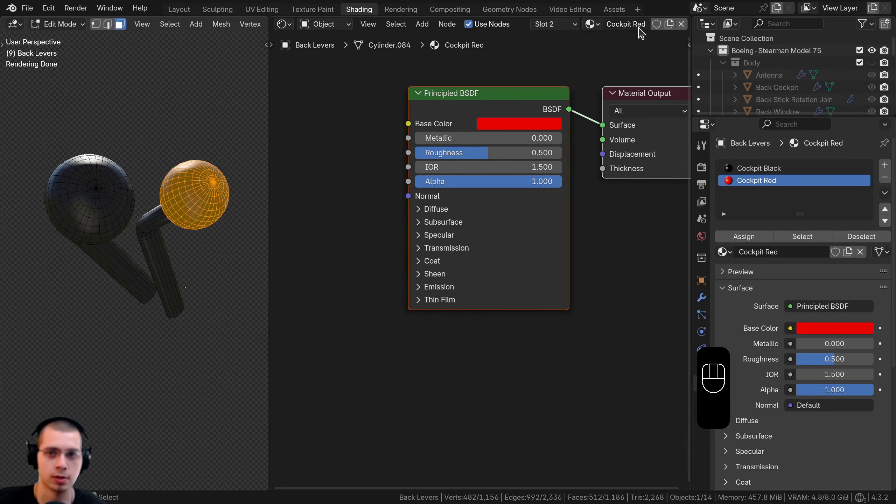
# Assign Cockpit Red to the selected lever knob and return to Object Mode
pyautogui.scroll(-2, 530, 106)
pyautogui.press('a')
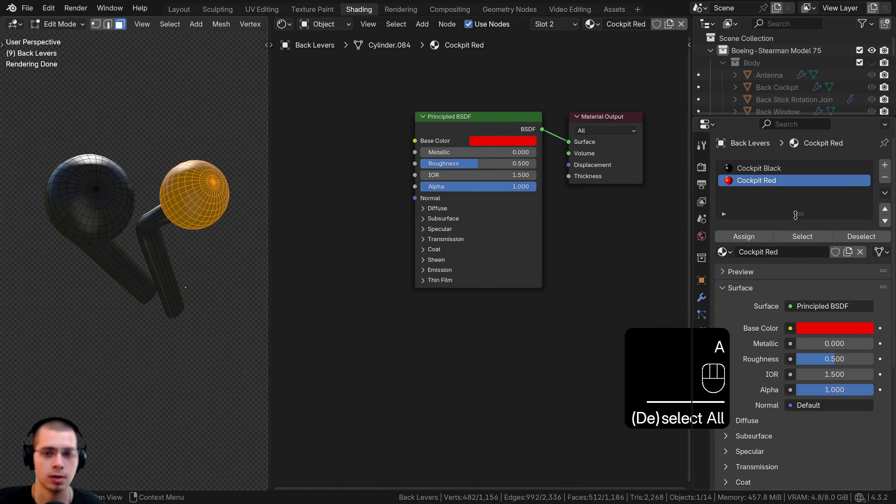
pyautogui.click(758, 239)
pyautogui.press('Tab')
pyautogui.scroll(-2, 200, 188)
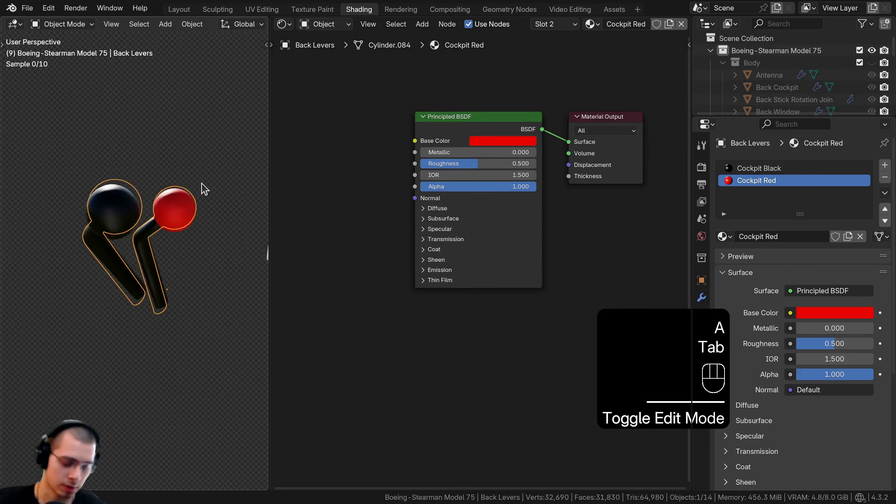
# Hide the Back Levers and assign the existing Cockpit Frame material to the Back Stick
pyautogui.press('h')
pyautogui.moveTo(203, 193); pyautogui.dragTo(174, 258, button='middle')
pyautogui.rightClick(192, 178)
pyautogui.keyDown('shift'); pyautogui.moveTo(192, 178); pyautogui.dragTo(146, 192, button='middle'); pyautogui.keyUp('shift')
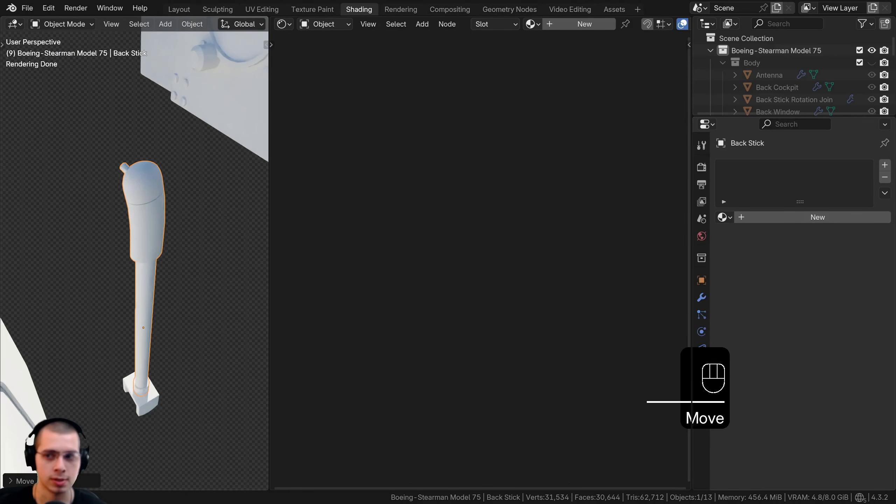
pyautogui.click(531, 24)
pyautogui.write('f')
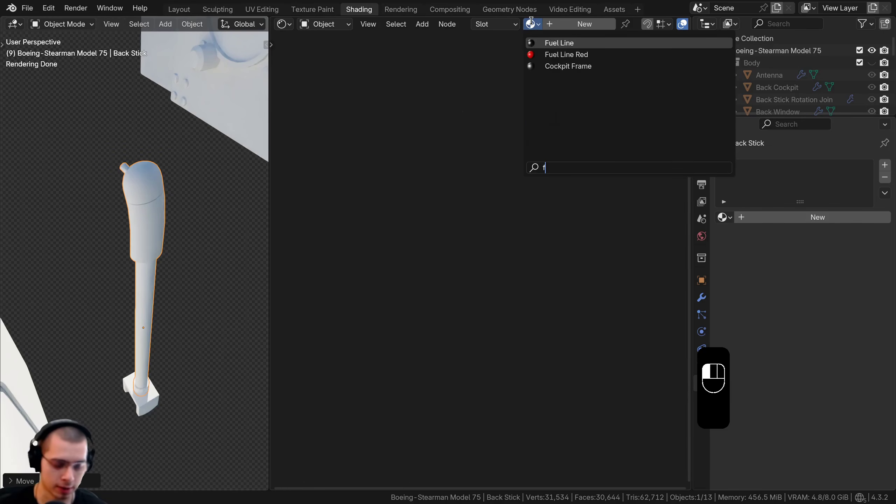
pyautogui.write('rame')
pyautogui.press('Return')
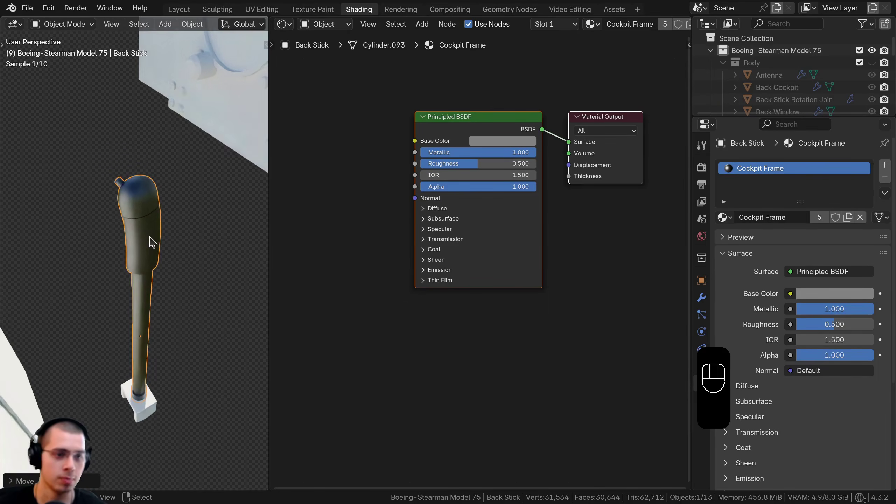
# Assign the existing Smooth Rubber material to only the grip of the Back Stick through a second material slot
pyautogui.press('Tab')
pyautogui.scroll(2, 151, 202)
pyautogui.click(151, 199)
pyautogui.press('l')
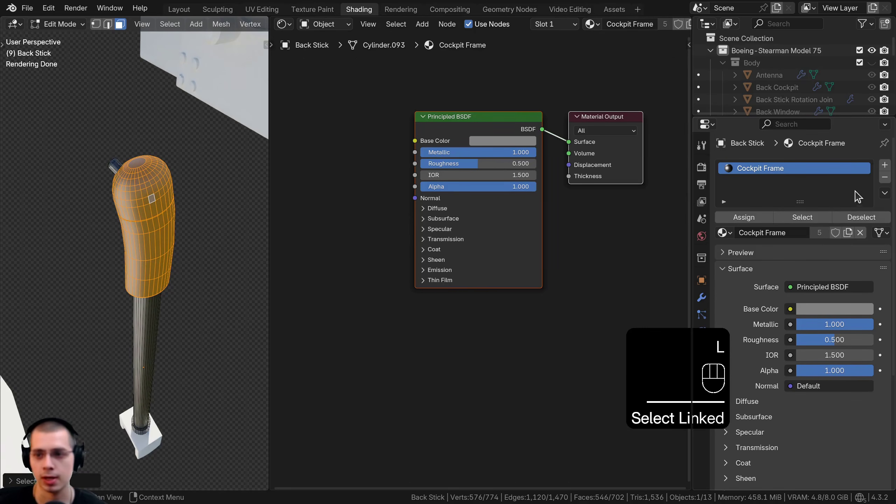
pyautogui.click(886, 168)
pyautogui.click(723, 252)
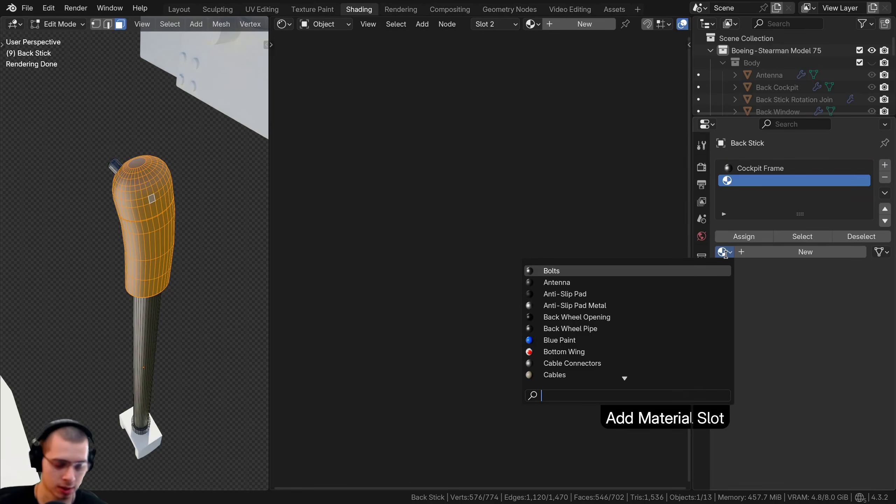
pyautogui.write('rubb')
pyautogui.press('Return')
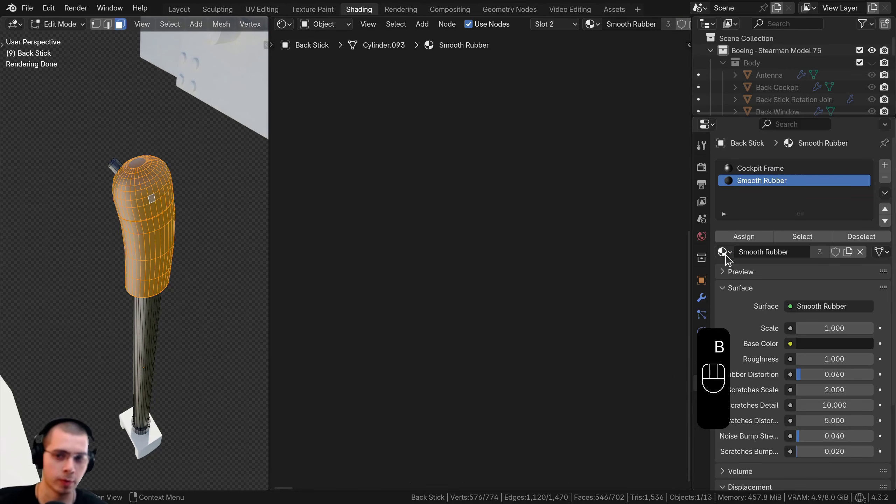
pyautogui.click(738, 236)
pyautogui.press('Tab')
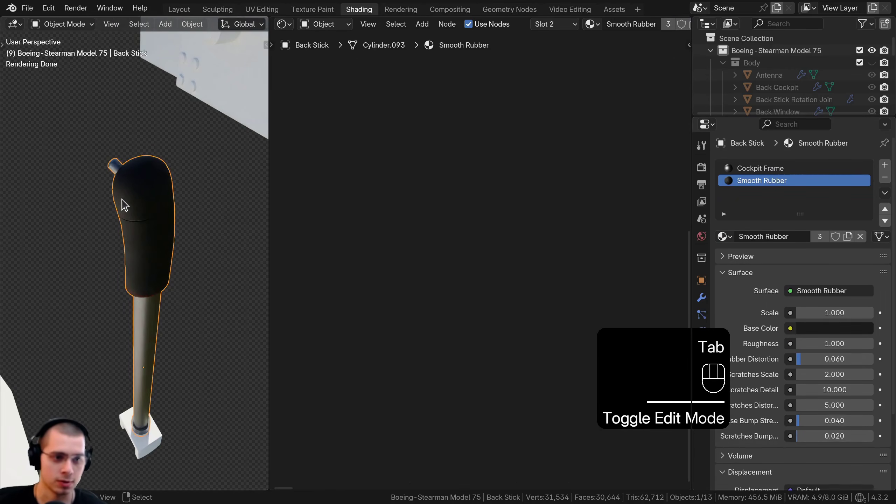
# Assign the existing Cockpit Red material to the small button on the Back Stick's grip through a third material slot
pyautogui.moveTo(125, 202); pyautogui.dragTo(155, 204, button='middle')
pyautogui.press('Tab')
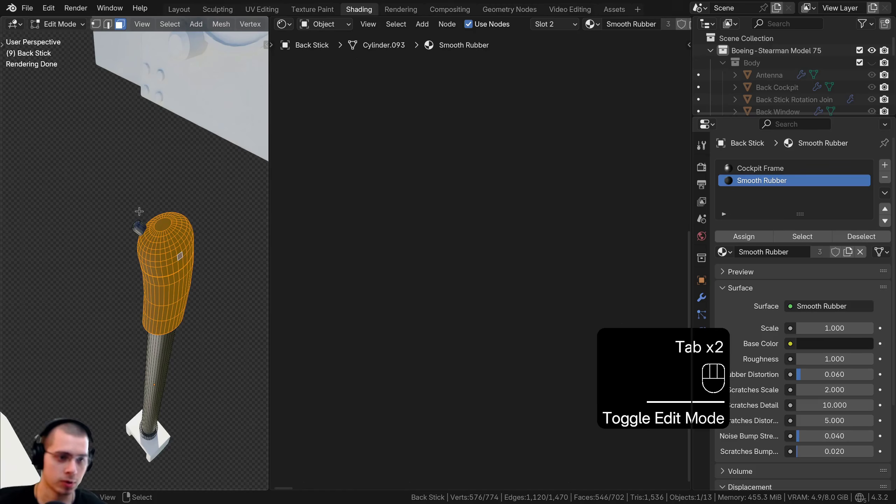
pyautogui.click(140, 225)
pyautogui.click(139, 225)
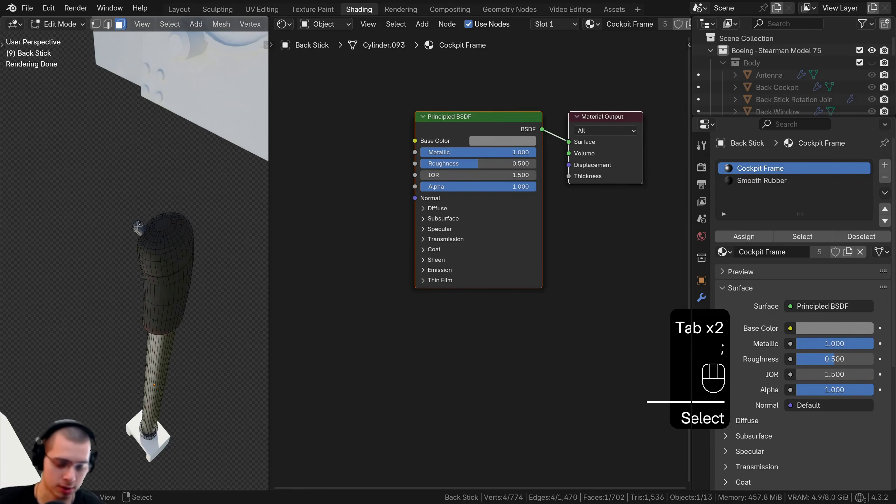
pyautogui.press('l')
pyautogui.click(885, 165)
pyautogui.click(723, 251)
pyautogui.write('red')
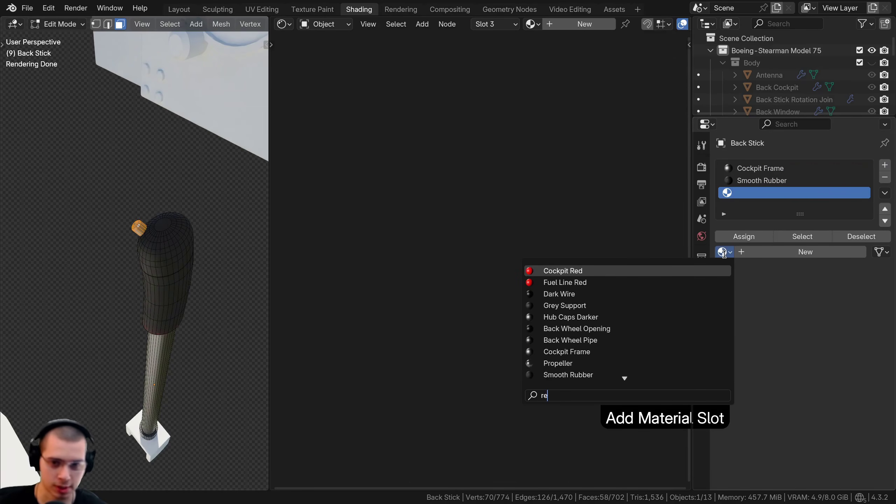
pyautogui.click(569, 270)
pyautogui.click(745, 238)
pyautogui.press('Tab')
# Hide the Back Stick and assign the existing Cockpit Frame material to the Back Stick Rotation block
pyautogui.moveTo(128, 256); pyautogui.dragTo(200, 240, button='middle')
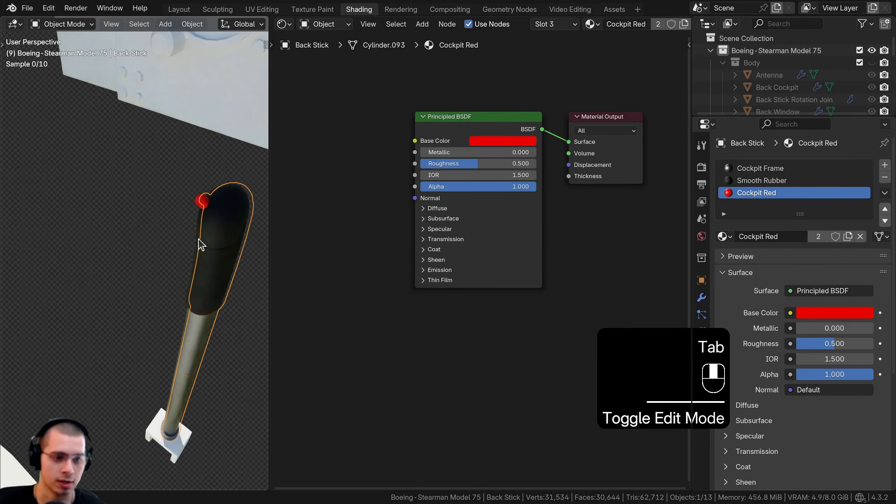
pyautogui.moveTo(190, 270); pyautogui.dragTo(134, 159, button='middle')
pyautogui.press('h')
pyautogui.keyDown('shift'); pyautogui.moveTo(168, 260); pyautogui.dragTo(159, 159, button='middle'); pyautogui.keyUp('shift')
pyautogui.moveTo(148, 198); pyautogui.dragTo(187, 246, button='middle')
pyautogui.scroll(1, 151, 274)
pyautogui.click(151, 274)
pyautogui.click(725, 218)
pyautogui.write('fra')
pyautogui.click(558, 237)
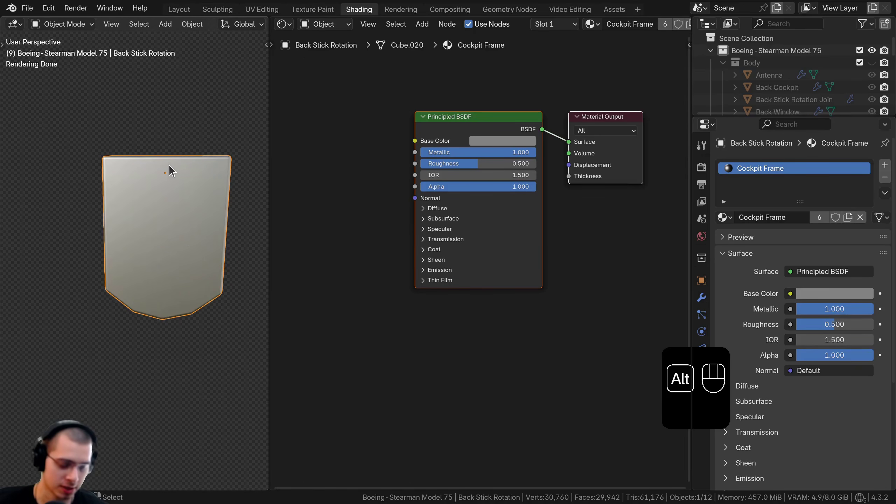
# Unhide all objects, enlarge the outliner and select Back Stick Rotation Join in the Body collection
pyautogui.hotkey('alt', 'h')
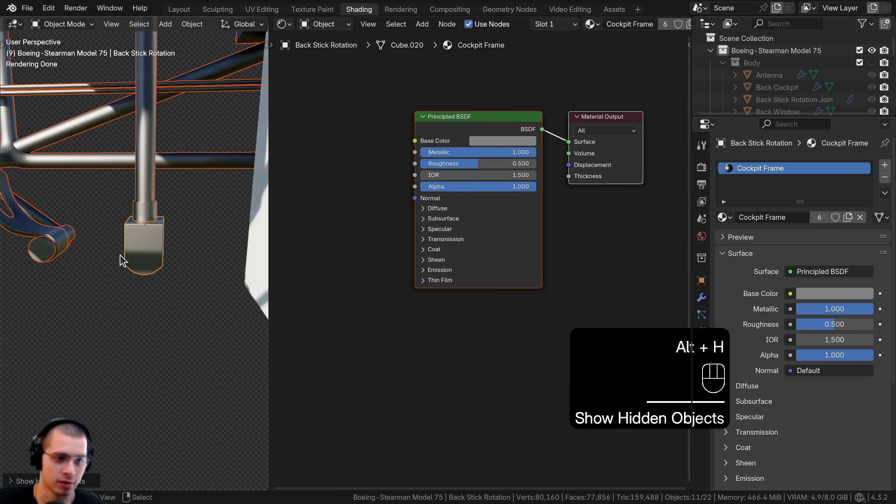
pyautogui.moveTo(740, 117); pyautogui.dragTo(740, 377)
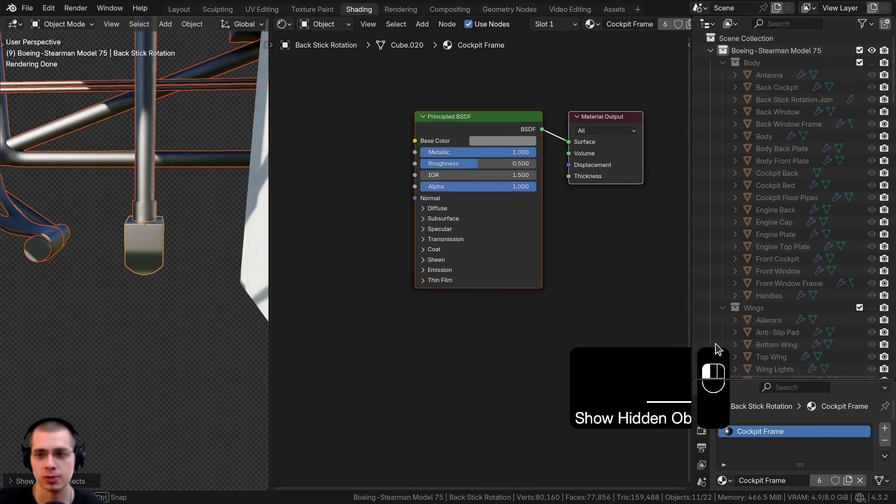
pyautogui.scroll(-3, 737, 164)
pyautogui.scroll(-10, 737, 163)
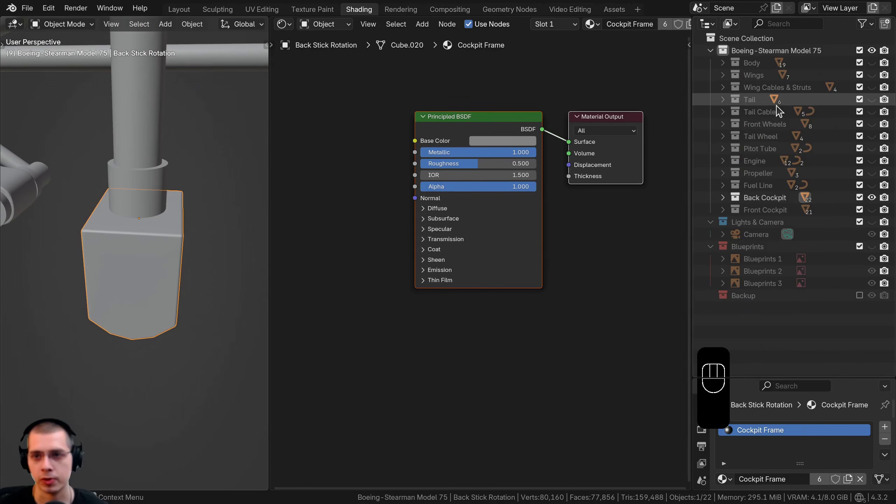
pyautogui.click(724, 63)
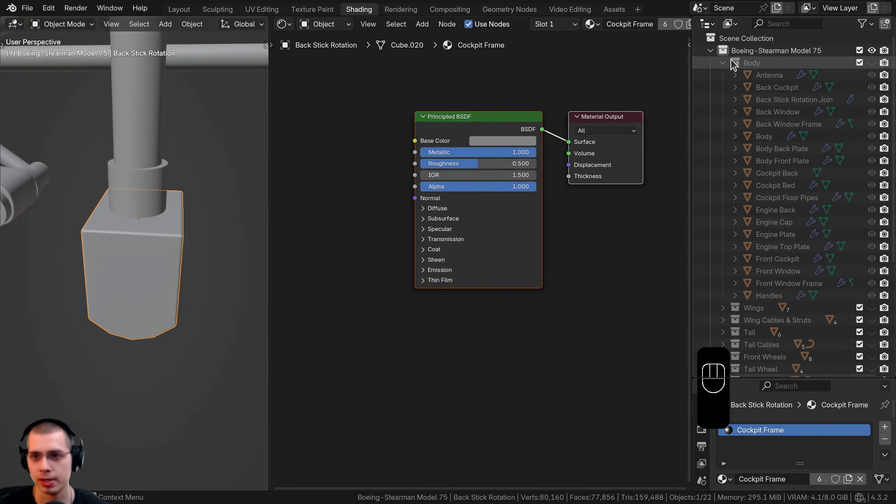
pyautogui.click(794, 99)
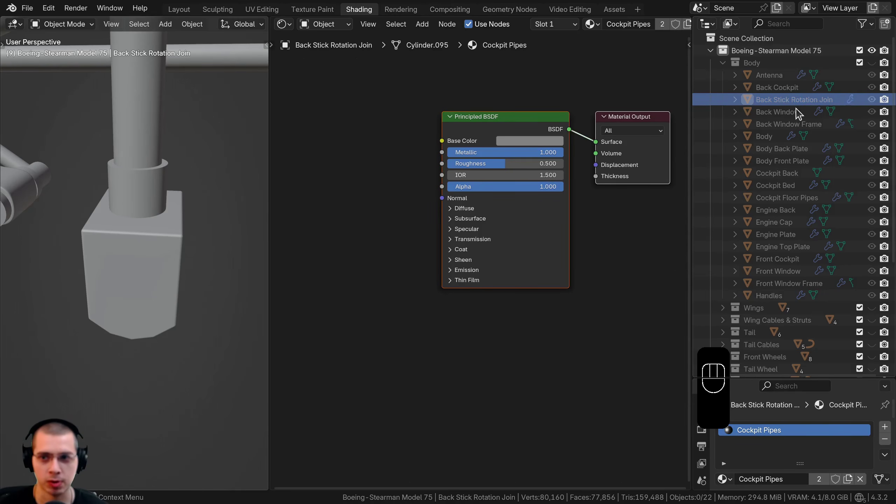
pyautogui.click(772, 103)
pyautogui.scroll(-2, 775, 251)
pyautogui.scroll(2, 780, 229)
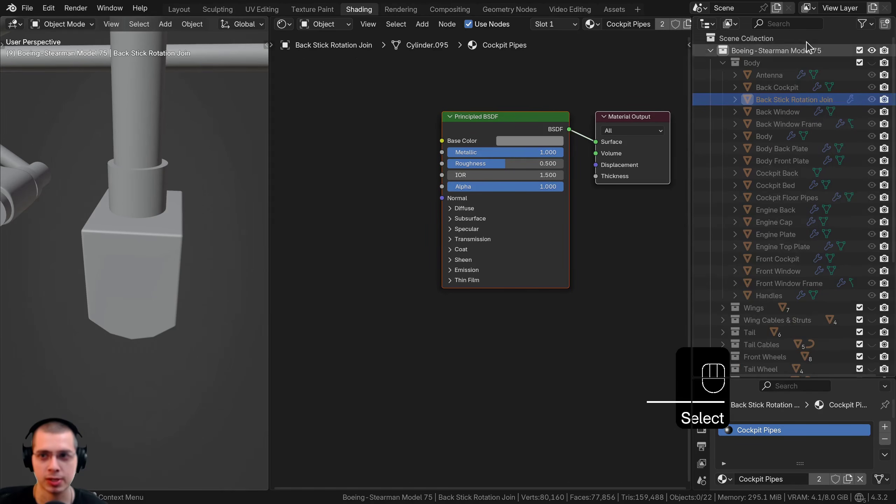
# Search the outliner for "back" to check which collections hold the back parts, and clear the filter
pyautogui.click(796, 22)
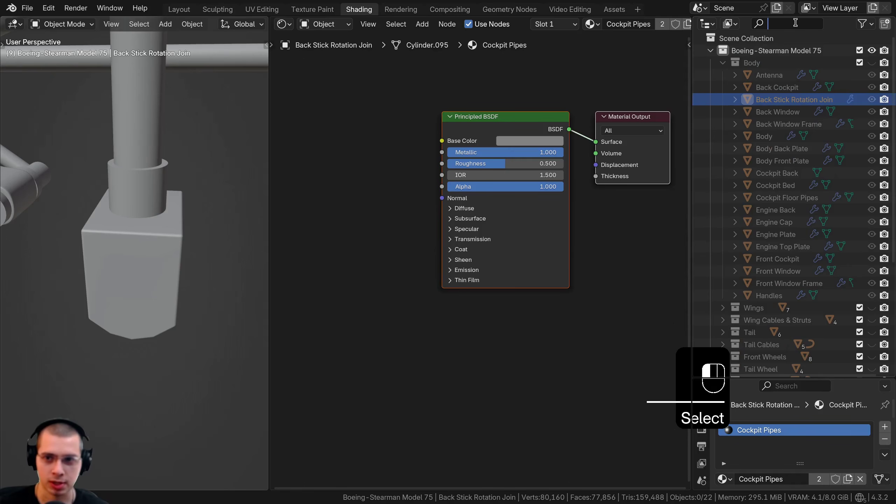
pyautogui.write('back')
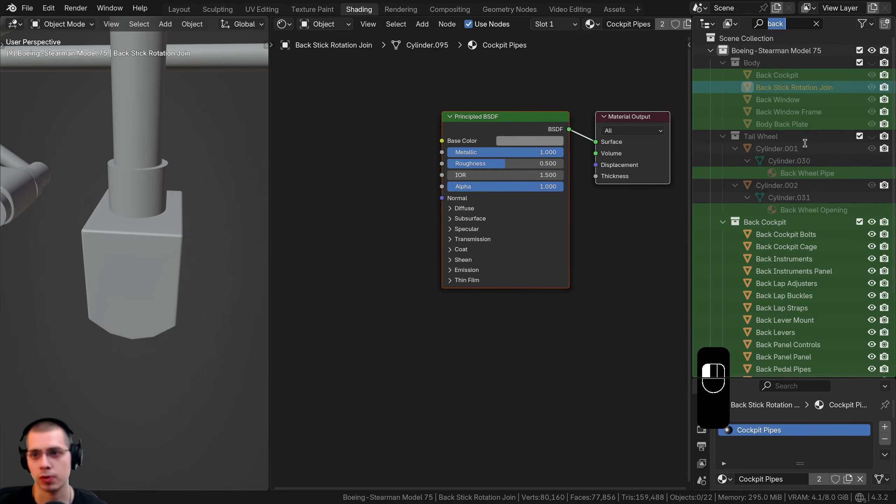
pyautogui.click(816, 24)
# Move Back Stick Rotation Join to the Back Cockpit collection, collapse Body and make Back Cockpit the active collection
pyautogui.click(799, 98)
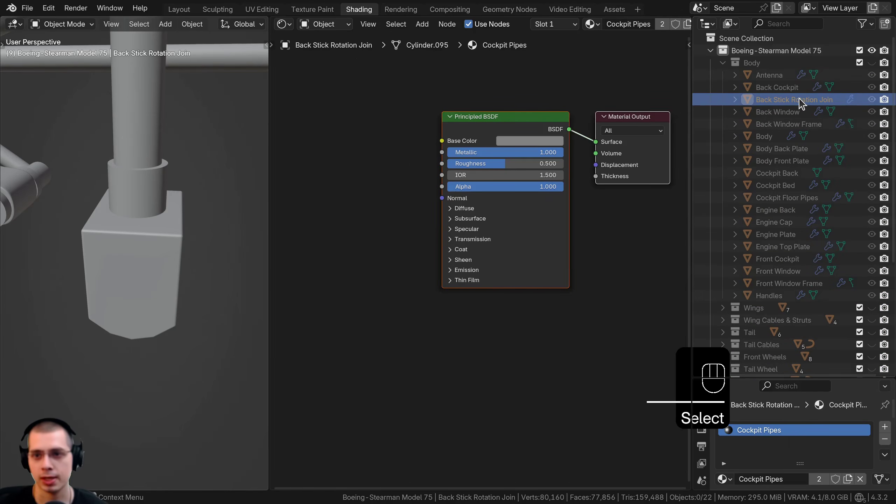
pyautogui.press('m')
pyautogui.moveTo(801, 100)
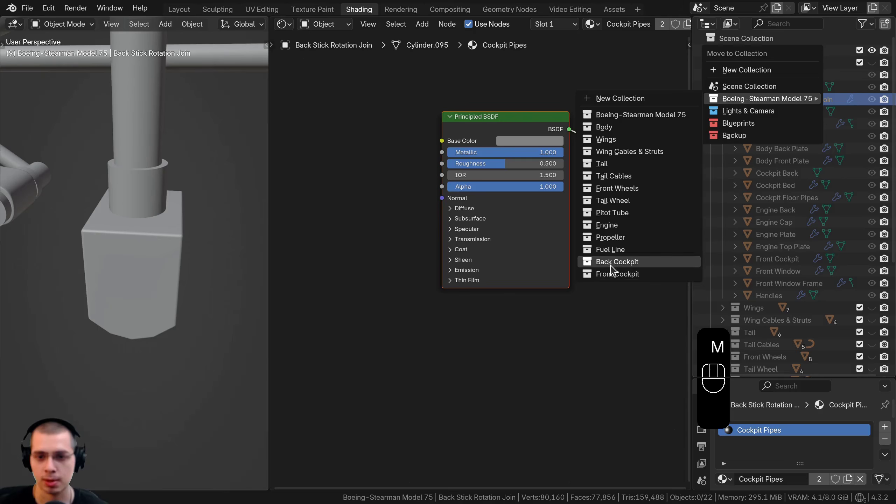
pyautogui.click(611, 267)
pyautogui.scroll(4, 110, 256)
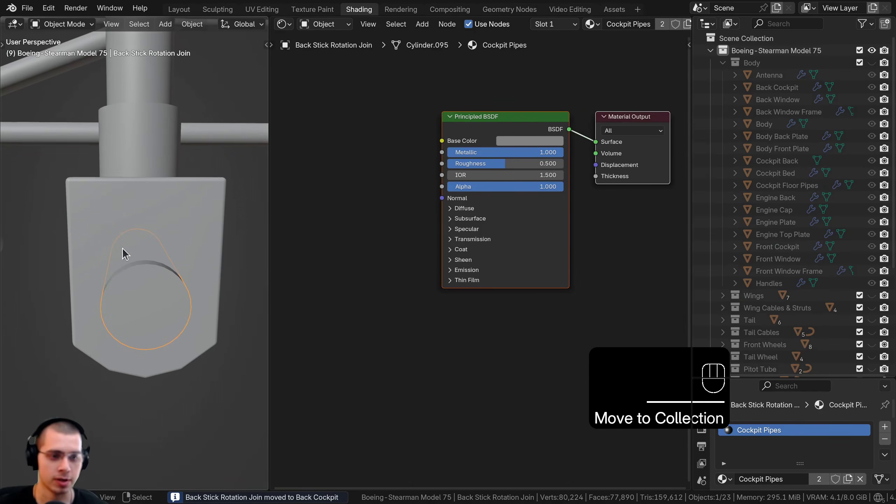
pyautogui.click(723, 62)
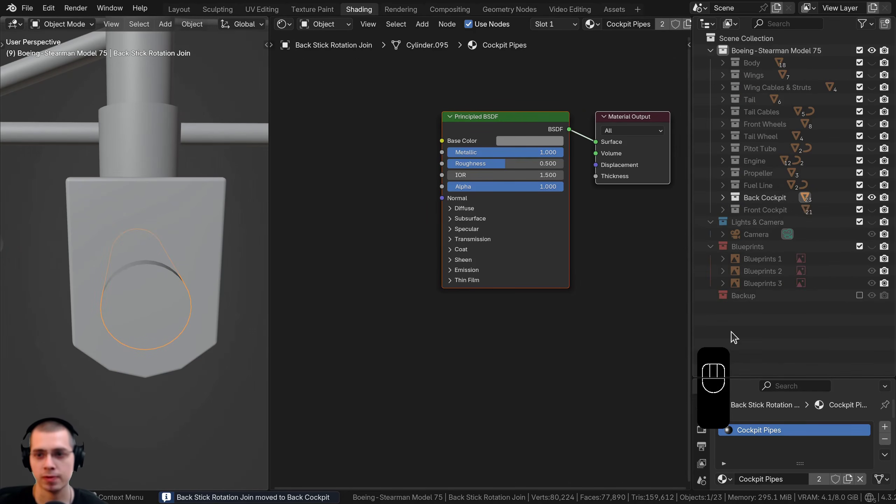
pyautogui.click(765, 198)
# Assign the Cockpit Frame material to Back Stick Rotation Join and switch the viewport to Rendered shading
pyautogui.moveTo(180, 256); pyautogui.dragTo(166, 292, button='middle')
pyautogui.click(177, 289)
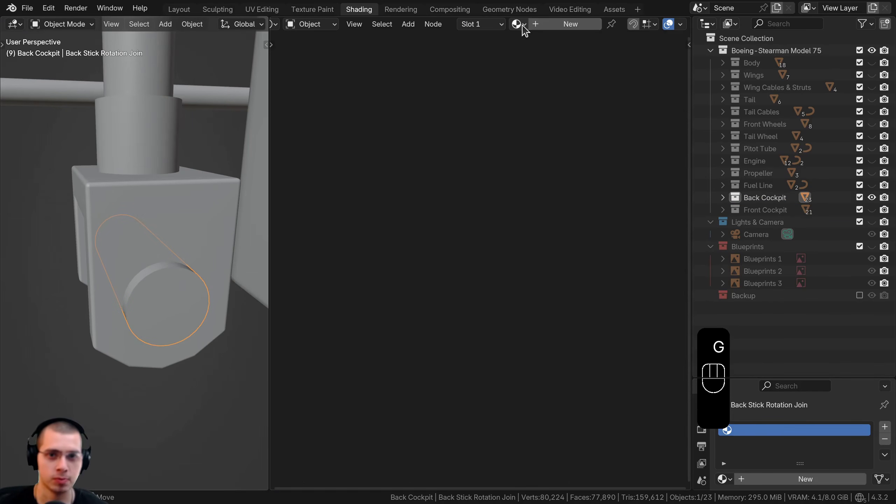
pyautogui.click(520, 24)
pyautogui.write('fram')
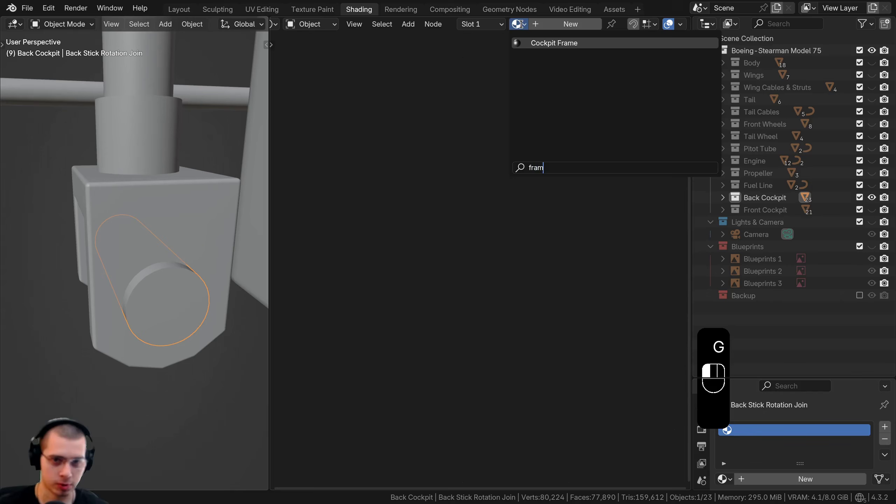
pyautogui.write('e')
pyautogui.press('Return')
pyautogui.press('z')
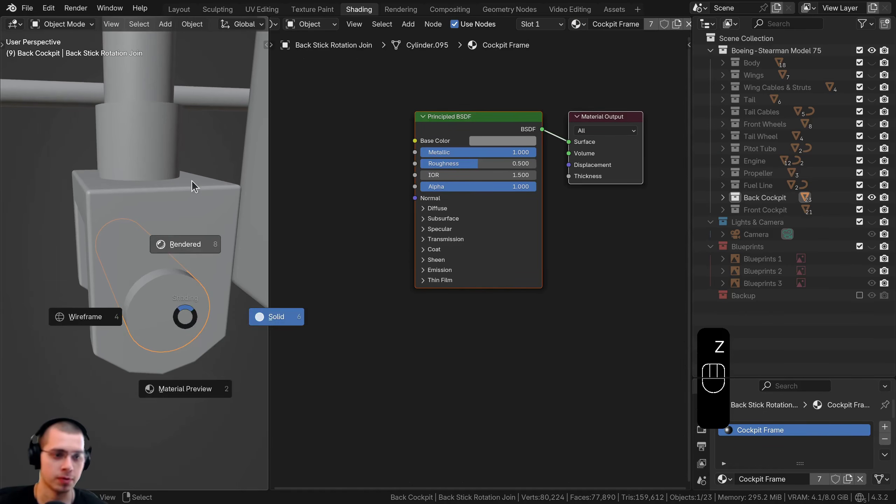
pyautogui.click(194, 193)
# Hide the Back Stick Rotation Join, Back Lever Mount, levers, Back Panel Controls and other finished parts around them
pyautogui.moveTo(193, 198); pyautogui.dragTo(188, 185, button='middle')
pyautogui.scroll(-3, 159, 286)
pyautogui.moveTo(159, 286); pyautogui.dragTo(200, 282, button='middle')
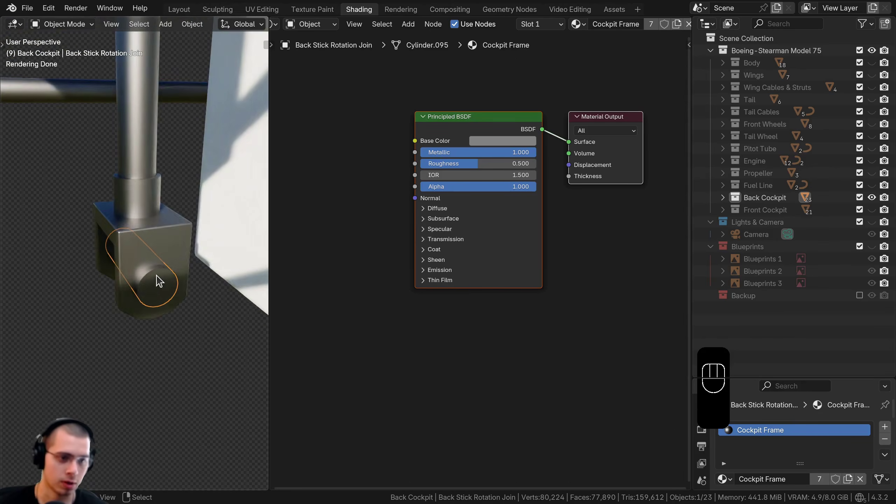
pyautogui.press('h')
pyautogui.click(141, 241)
pyautogui.press('h')
pyautogui.click(144, 209)
pyautogui.press('h')
pyautogui.click(148, 210)
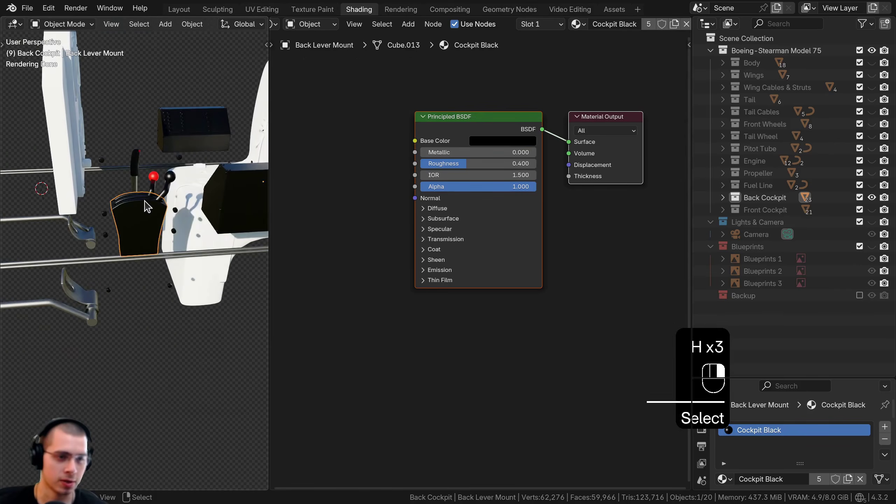
pyautogui.press('h')
pyautogui.click(151, 169)
pyautogui.press('h')
pyautogui.click(138, 166)
pyautogui.press('h')
pyautogui.click(142, 159)
pyautogui.press('h')
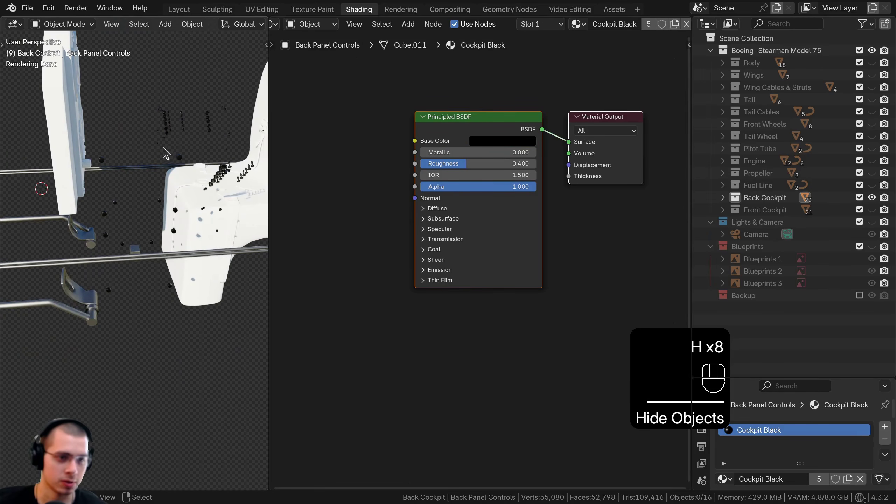
# Hide the bolts, Back Stick Rotation, Back Pedal Pipes and the remaining finished parts around the seat
pyautogui.rightClick(165, 130)
pyautogui.press('h')
pyautogui.rightClick(140, 167)
pyautogui.press('h')
pyautogui.scroll(-2, 167, 189)
pyautogui.moveTo(167, 189); pyautogui.dragTo(178, 215, button='middle')
pyautogui.rightClick(138, 258)
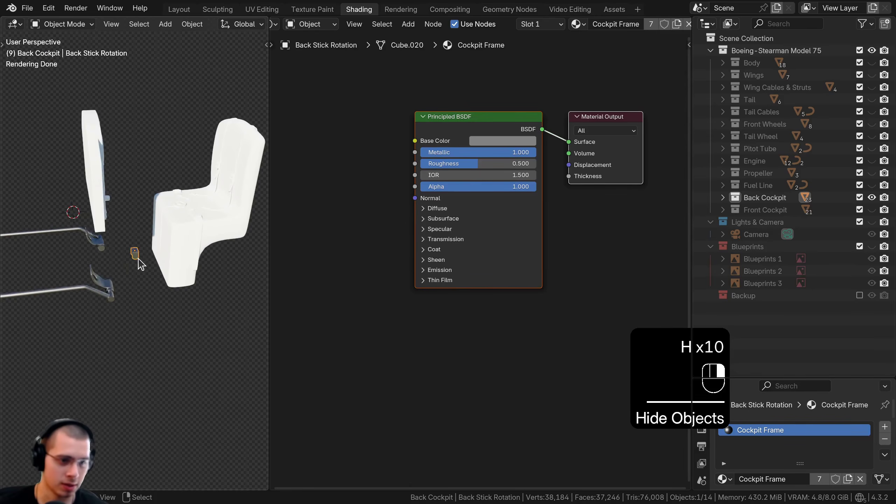
pyautogui.press('h')
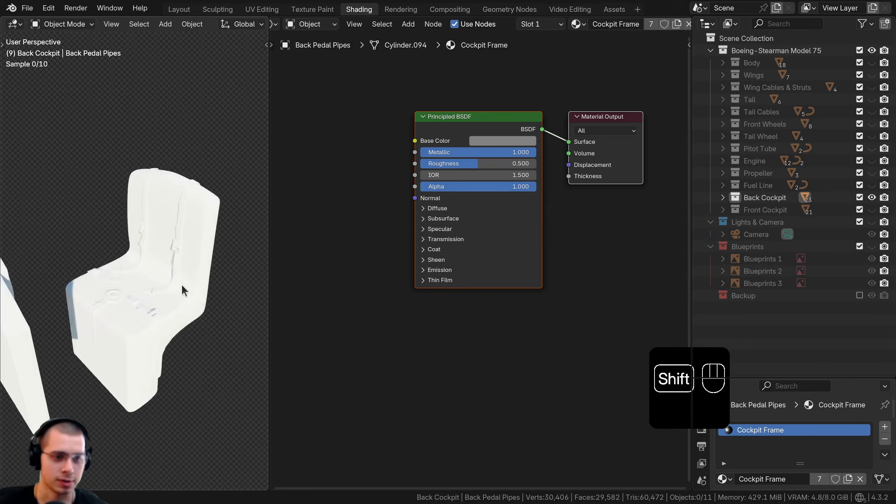
# Select the Back Seat and append the Black Leather material from Procedural Black Leather Material.blend
pyautogui.scroll(4, 184, 287)
pyautogui.moveTo(184, 288)
pyautogui.mouseDown(button='middle')
pyautogui.moveTo(195, 277)
pyautogui.moveTo(186, 283)
pyautogui.mouseUp(button='middle')
pyautogui.rightClick(176, 139)
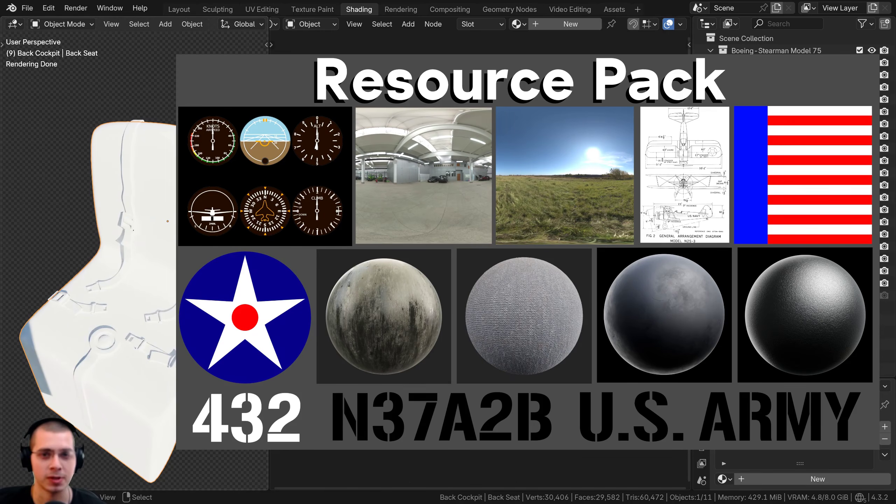
pyautogui.click(28, 8)
pyautogui.click(28, 8)
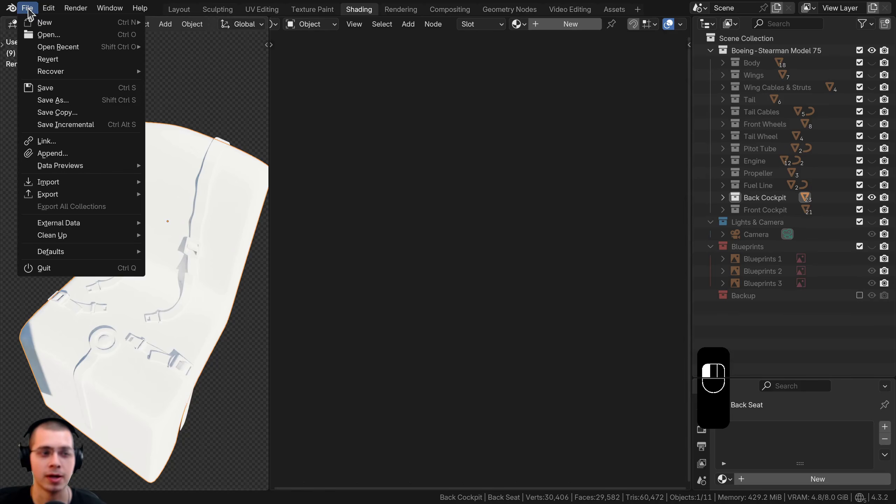
pyautogui.click(58, 153)
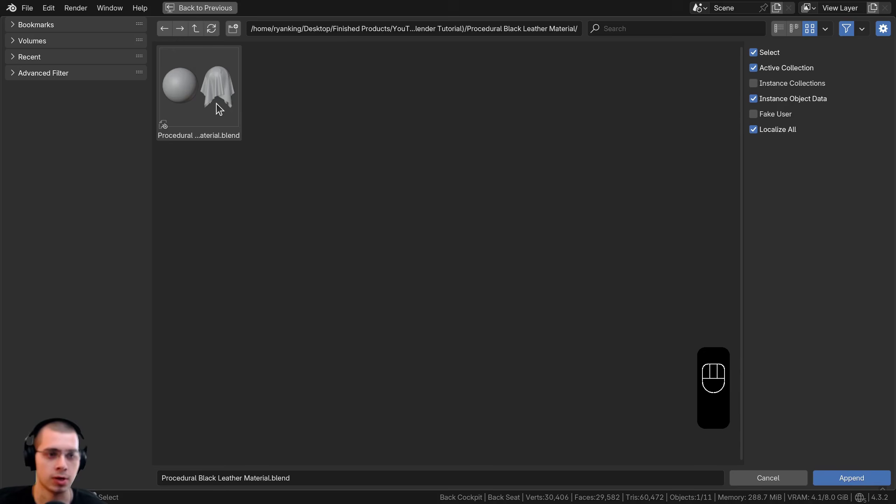
pyautogui.click(219, 107)
pyautogui.doubleClick(217, 102)
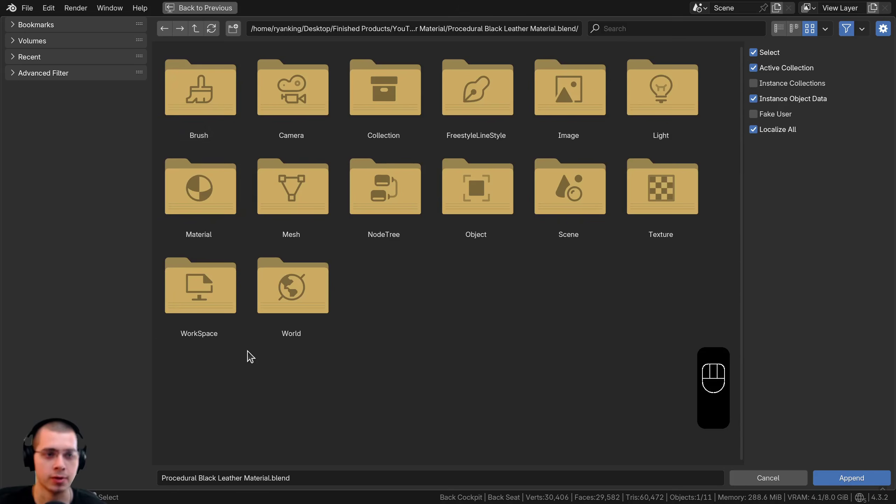
pyautogui.doubleClick(195, 189)
pyautogui.click(212, 100)
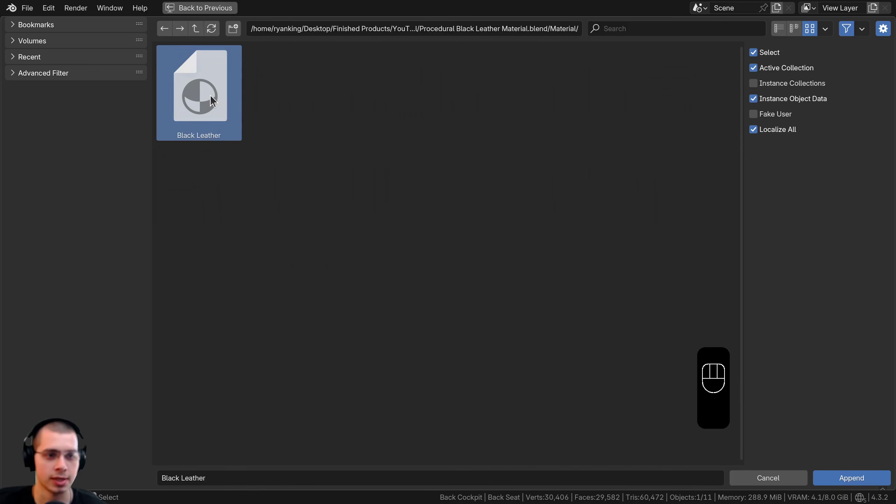
pyautogui.click(850, 478)
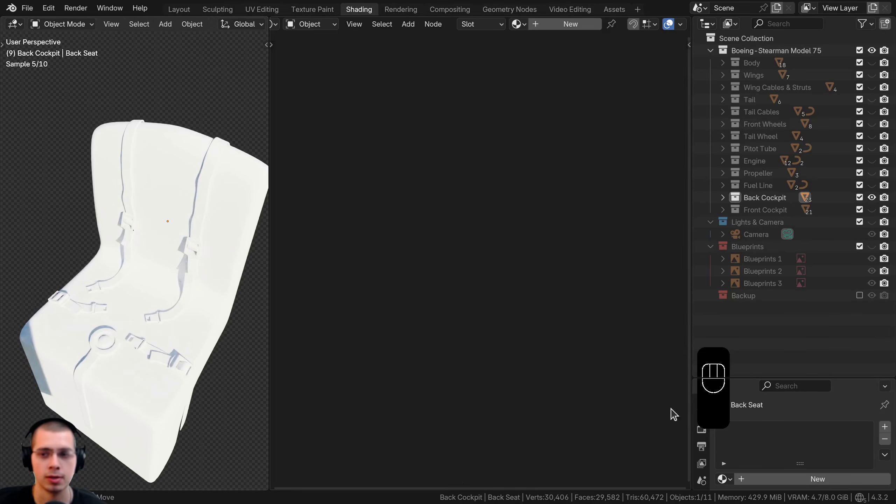
# Assign the Black Leather material to the Back Seat
pyautogui.moveTo(769, 378); pyautogui.dragTo(768, 49)
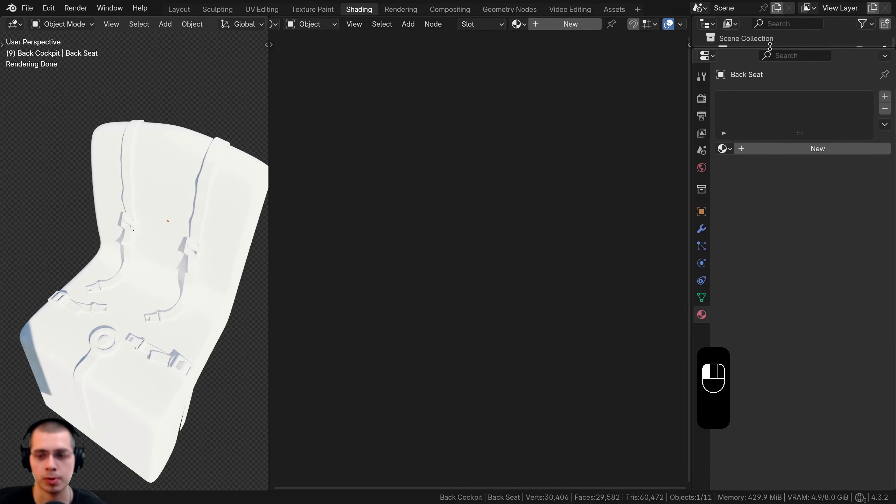
pyautogui.click(724, 149)
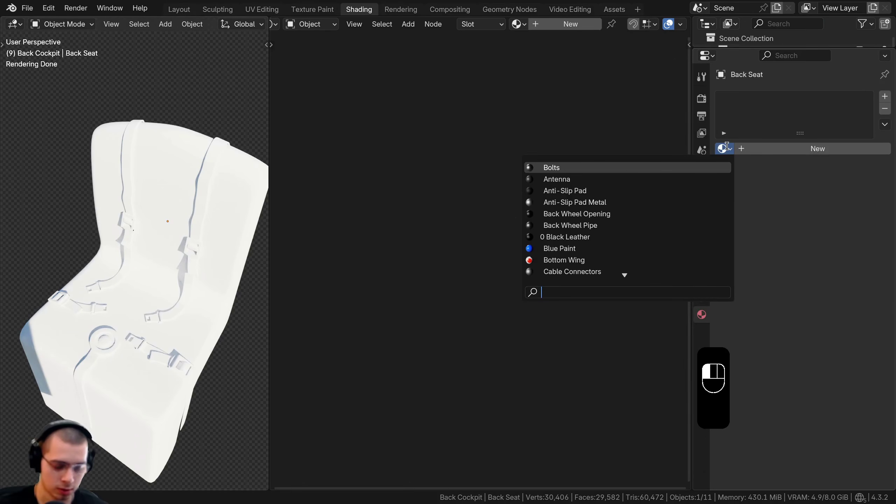
pyautogui.write('black')
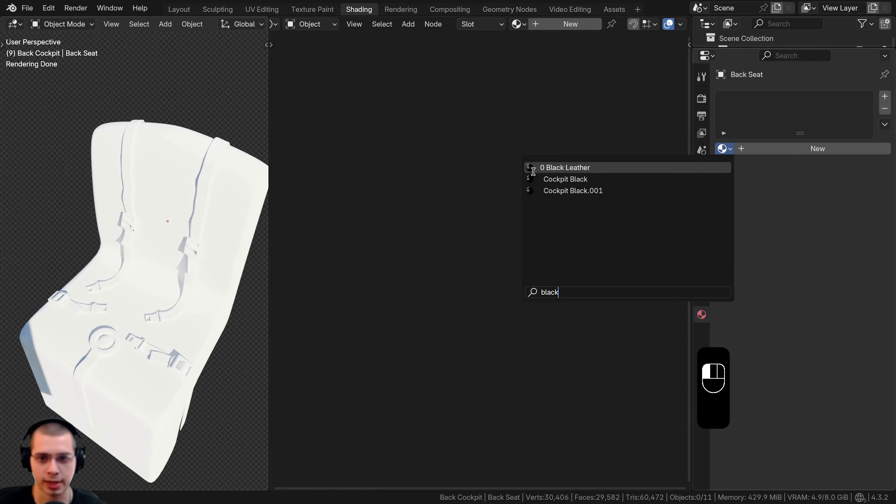
pyautogui.click(547, 168)
pyautogui.moveTo(175, 264); pyautogui.dragTo(155, 250, button='middle')
pyautogui.scroll(4, 154, 250)
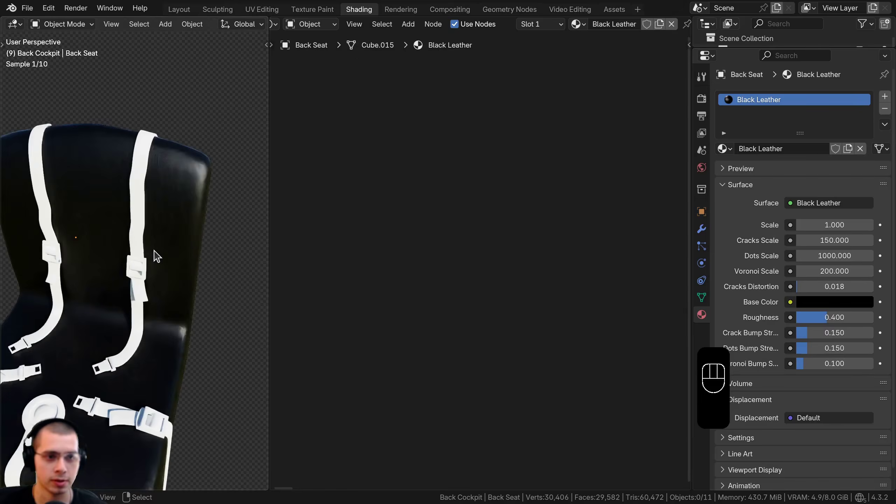
# Set the Scale of the Back Seat's Black Leather node group to 1.5
pyautogui.moveTo(201, 122); pyautogui.dragTo(200, 156, button='middle')
pyautogui.click(200, 156)
pyautogui.press('Home')
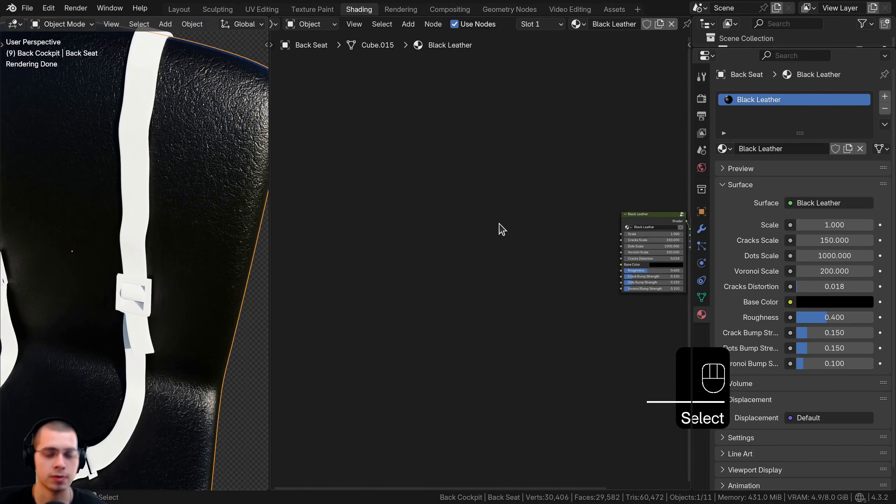
pyautogui.scroll(4, 542, 231)
pyautogui.click(543, 230)
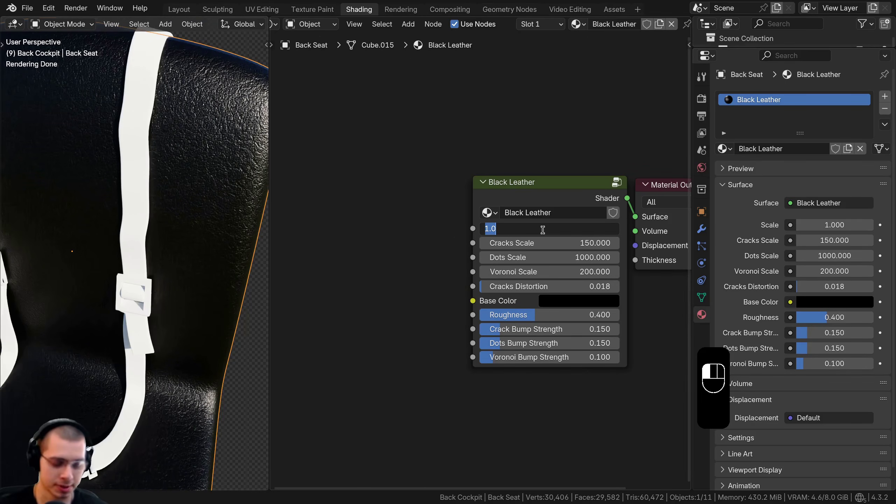
pyautogui.write('1.5')
pyautogui.press('Return')
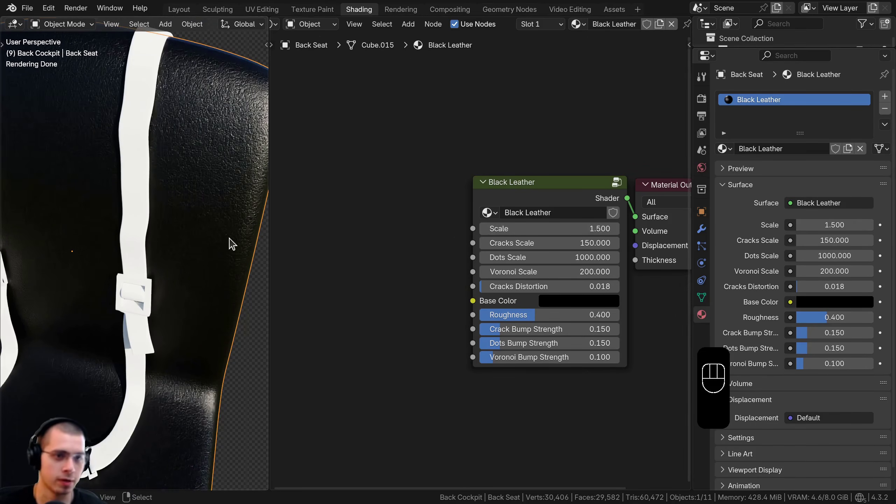
pyautogui.scroll(-3, 222, 249)
# Open the Black Leather node group for editing and bring the free area above its Voronoi textures into view
pyautogui.click(519, 198)
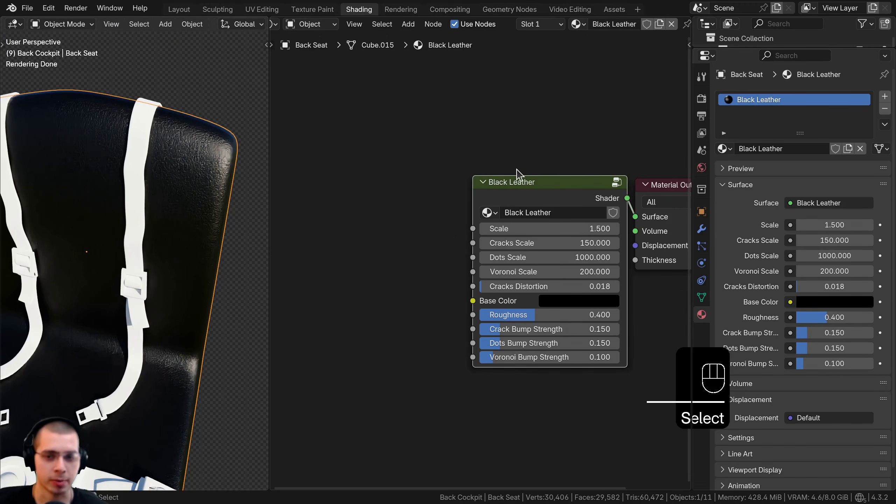
pyautogui.moveTo(528, 182); pyautogui.dragTo(508, 181)
pyautogui.press('Tab')
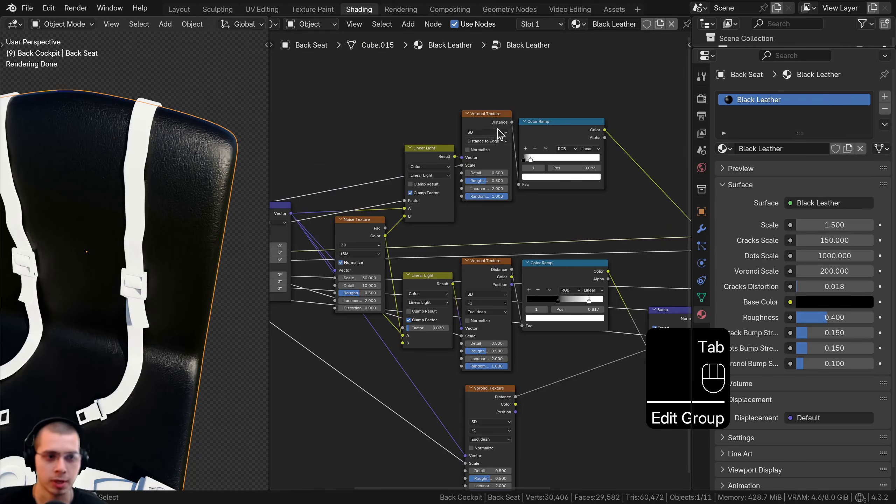
pyautogui.keyDown('shift'); pyautogui.moveTo(137, 183); pyautogui.dragTo(204, 160, button='middle'); pyautogui.keyUp('shift')
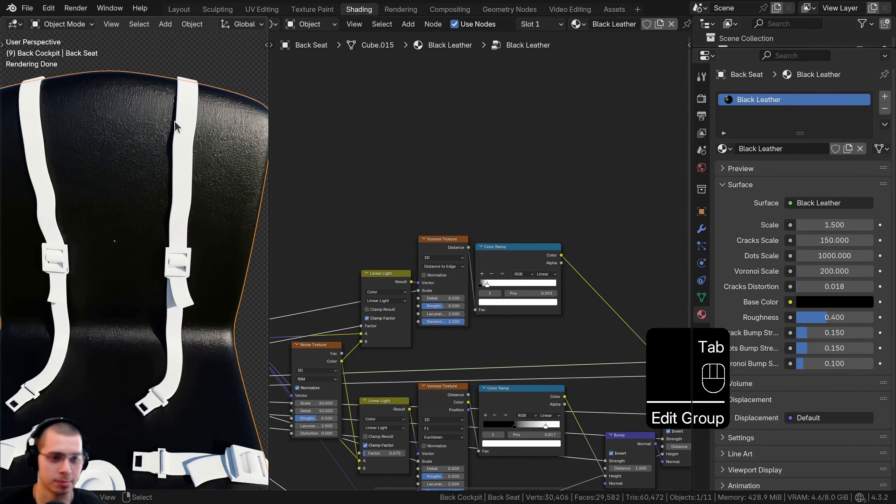
pyautogui.scroll(-2, 175, 149)
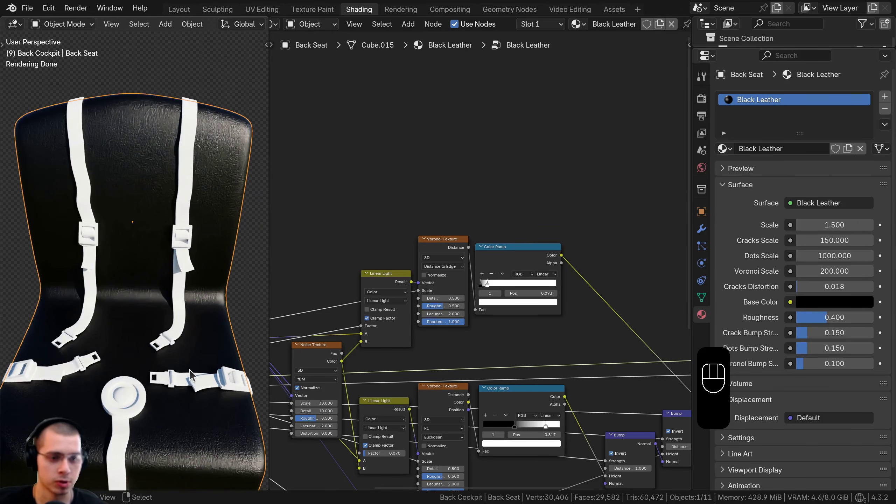
pyautogui.moveTo(587, 243); pyautogui.dragTo(578, 250, button='middle')
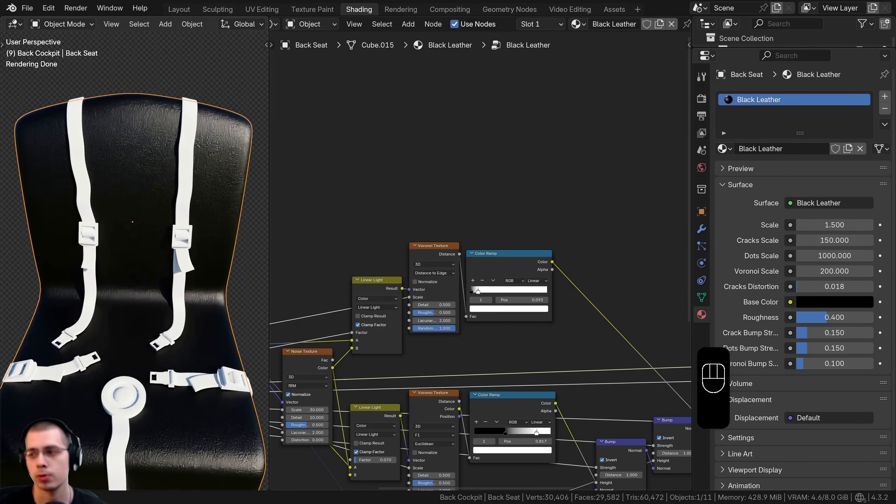
# Add a Wave Texture with linked Texture Coordinate and Mapping nodes above the group's Voronoi textures
pyautogui.hotkey('shift', 'a')
pyautogui.write('wav')
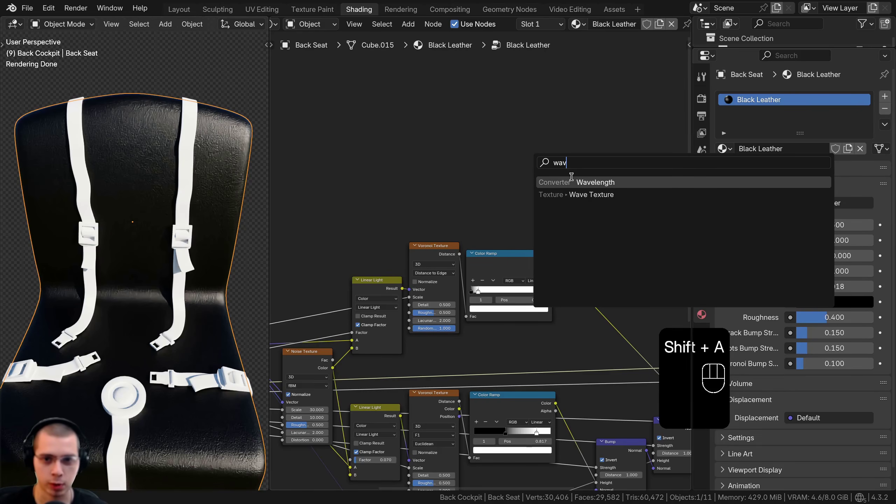
pyautogui.click(577, 185)
pyautogui.click(450, 137)
pyautogui.press('x')
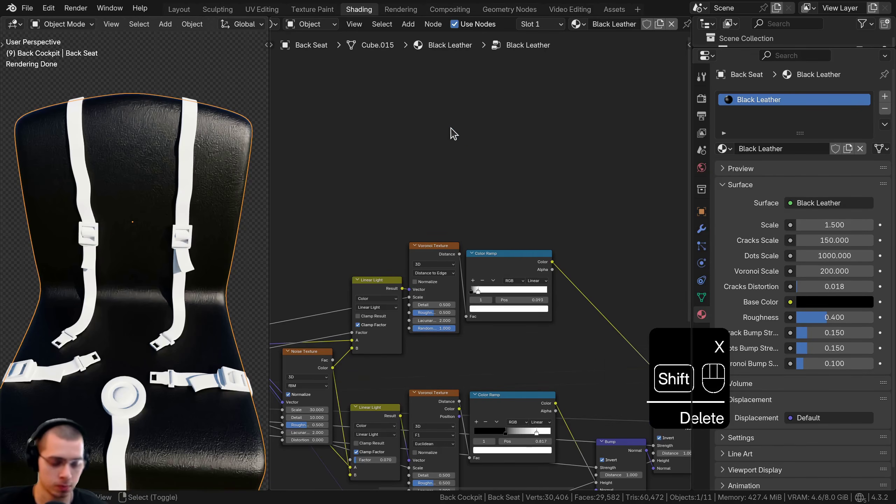
pyautogui.hotkey('ctrl', 't')
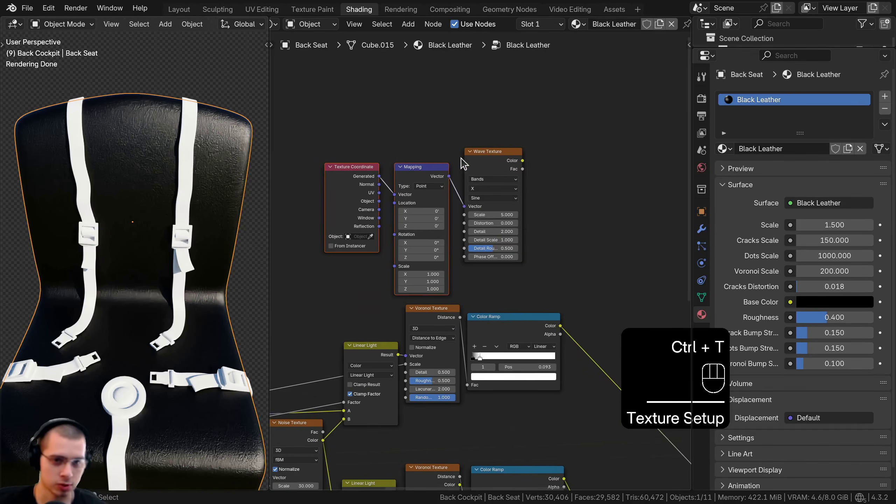
# Feed Object coordinates into the Mapping node, arrange the three new nodes and preview the Wave Texture on the seat
pyautogui.scroll(4, 331, 195)
pyautogui.press('a')
pyautogui.moveTo(396, 205); pyautogui.dragTo(417, 196)
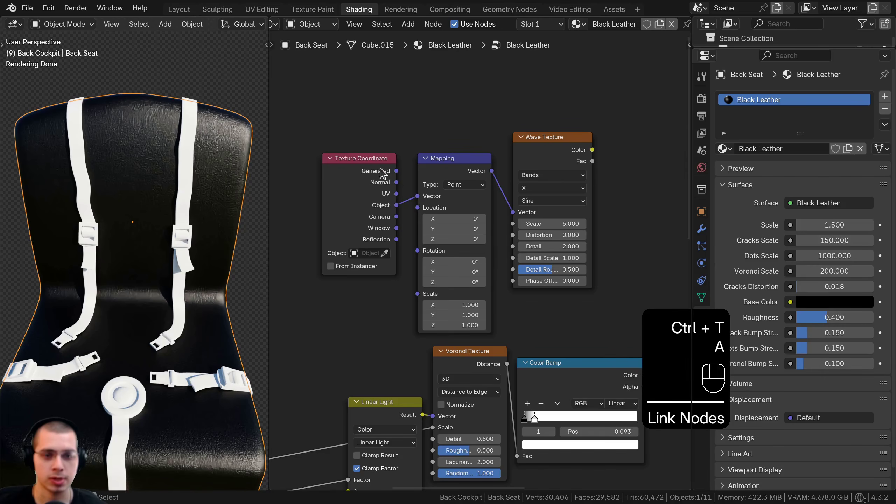
pyautogui.moveTo(381, 146); pyautogui.dragTo(462, 160)
pyautogui.press('g')
pyautogui.click(475, 147)
pyautogui.press('a')
pyautogui.keyDown('ctrl'); pyautogui.keyDown('shift'); pyautogui.click(543, 141); pyautogui.keyUp('shift'); pyautogui.keyUp('ctrl')
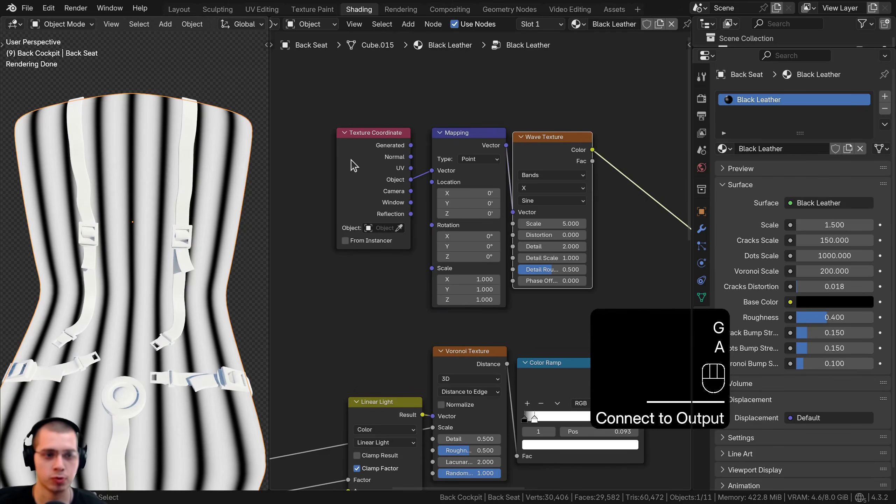
pyautogui.moveTo(356, 161); pyautogui.dragTo(367, 165)
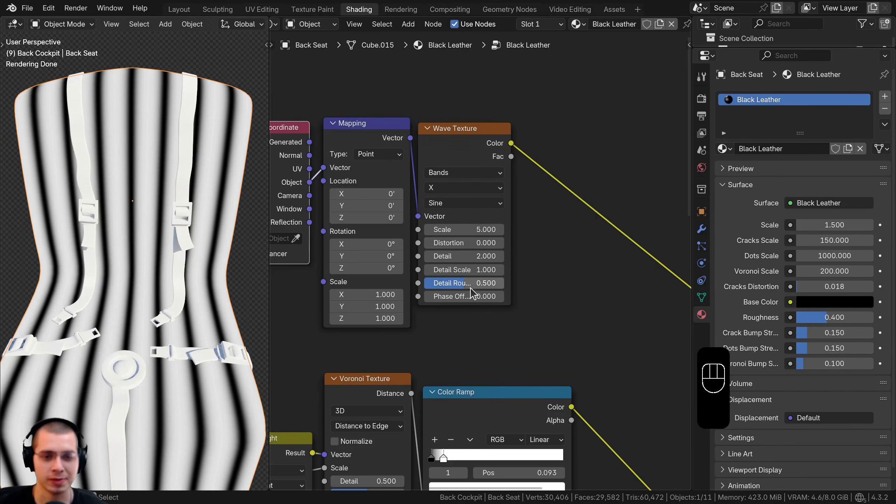
pyautogui.moveTo(465, 142); pyautogui.dragTo(469, 134)
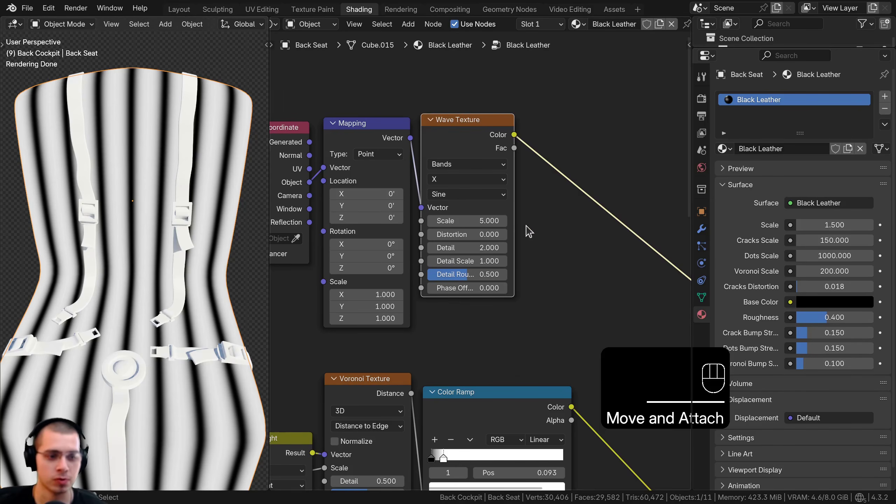
# Add a Color Ramp on the Wave Texture's color output
pyautogui.moveTo(528, 232); pyautogui.dragTo(492, 232, button='middle')
pyautogui.hotkey('shift', 'a')
pyautogui.write('c')
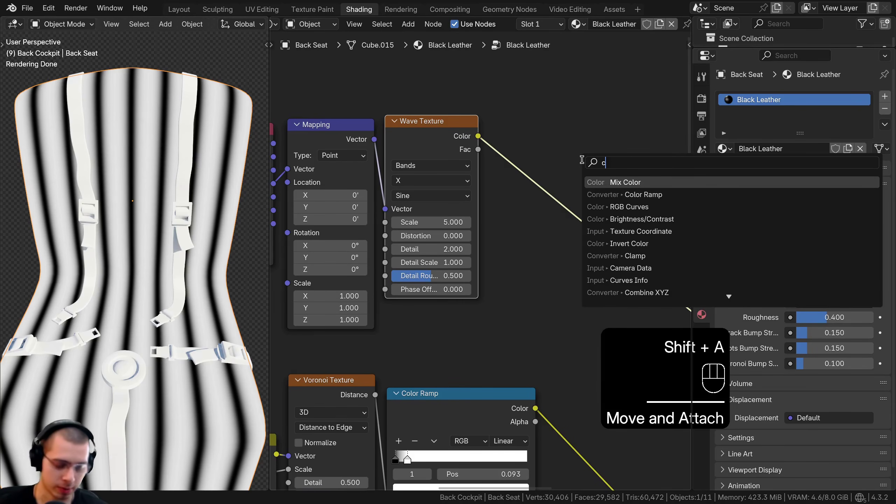
pyautogui.write('ol')
pyautogui.press('Down')
pyautogui.press('Return')
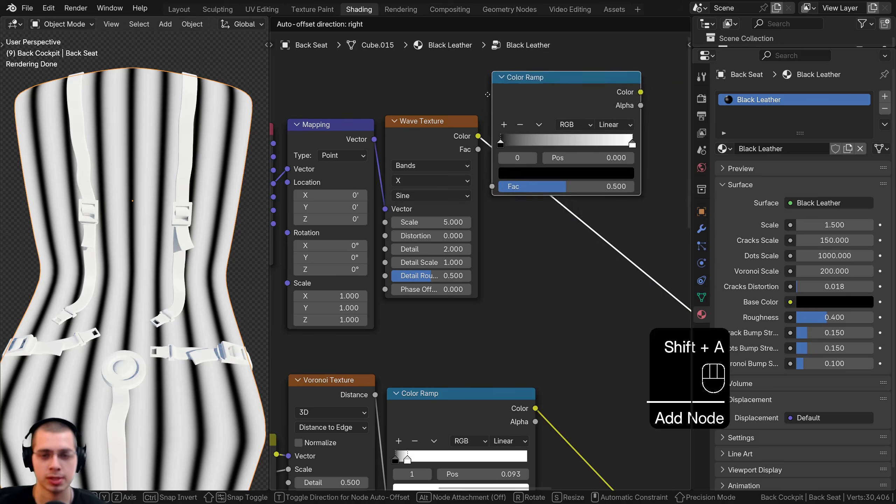
pyautogui.click(483, 148)
pyautogui.scroll(3, 479, 211)
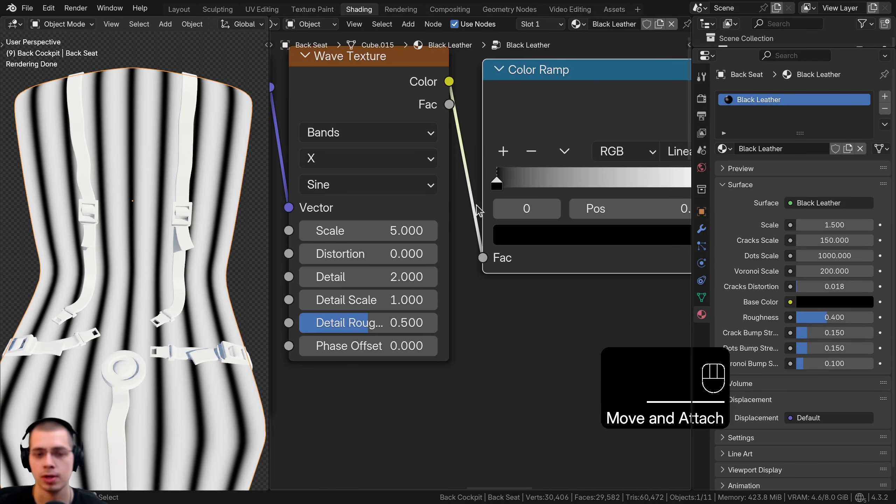
# Set the new Color Ramp's stops to black at about 0.080, white at 0.136 and black at 0.201
pyautogui.moveTo(498, 183); pyautogui.dragTo(518, 180)
pyautogui.moveTo(652, 173); pyautogui.dragTo(597, 178, button='middle')
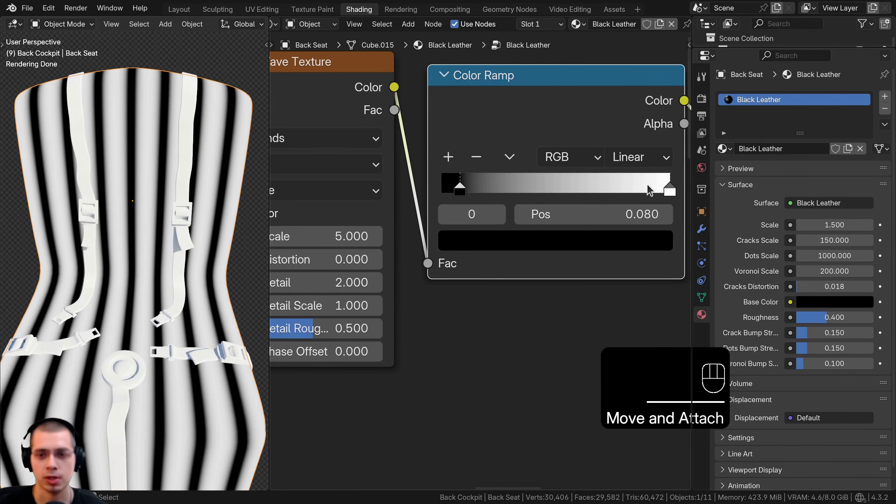
pyautogui.moveTo(651, 191); pyautogui.dragTo(462, 193)
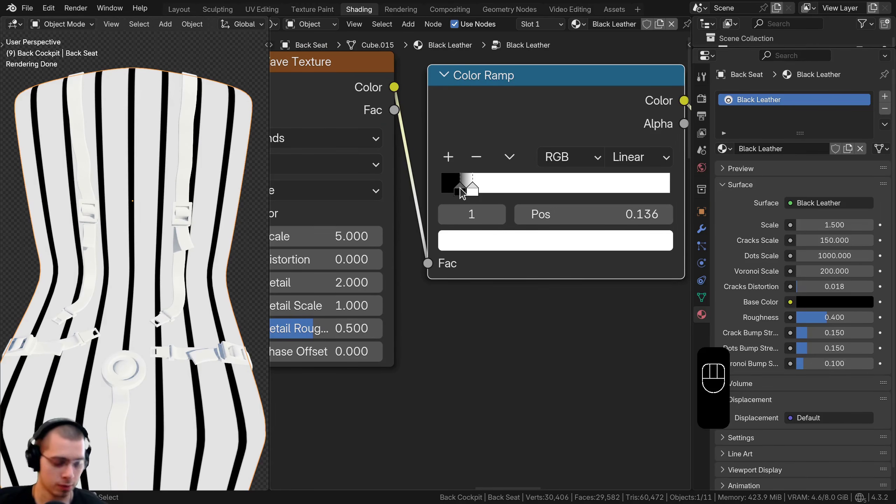
pyautogui.keyDown('ctrl'); pyautogui.click(452, 187); pyautogui.keyUp('ctrl')
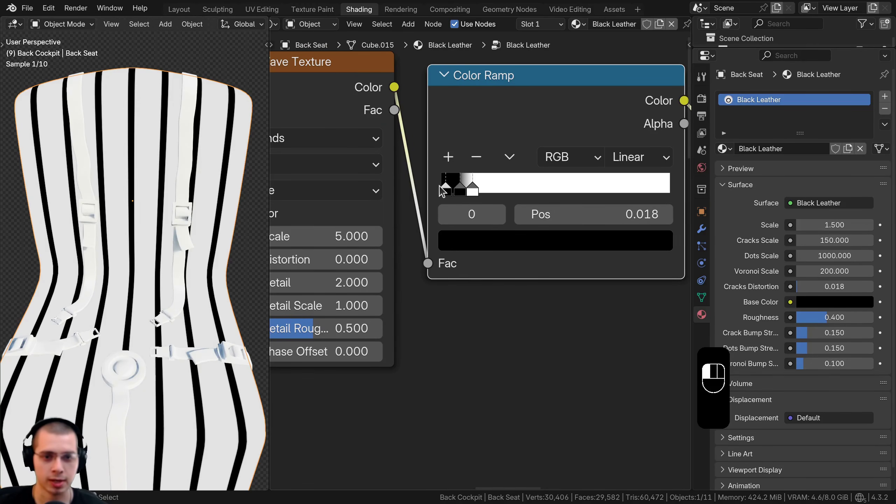
pyautogui.moveTo(449, 192); pyautogui.dragTo(488, 191)
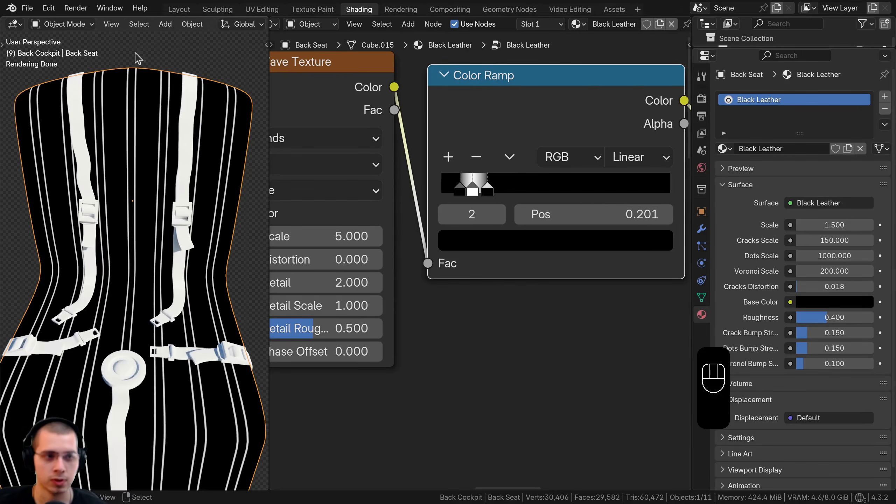
# Move the Color Ramp's stops closer together to thin the white seam lines
pyautogui.scroll(3, 116, 178)
pyautogui.scroll(3, 471, 212)
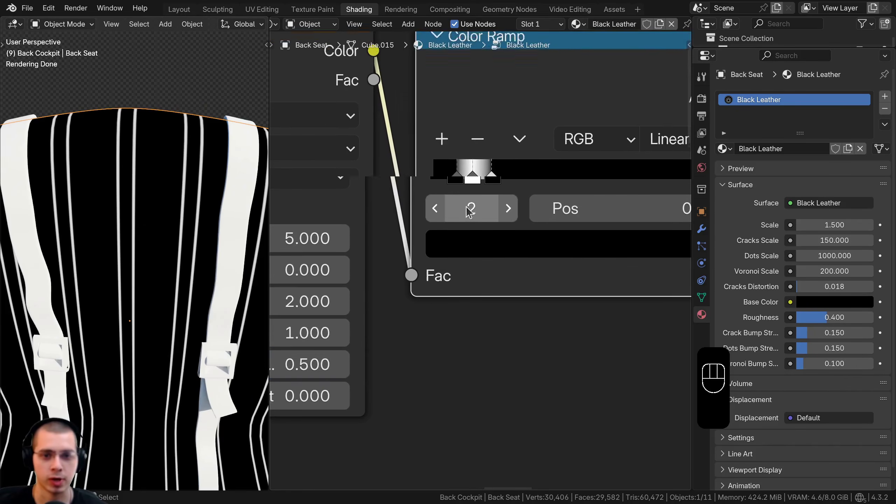
pyautogui.click(465, 172)
pyautogui.moveTo(456, 168); pyautogui.dragTo(476, 174)
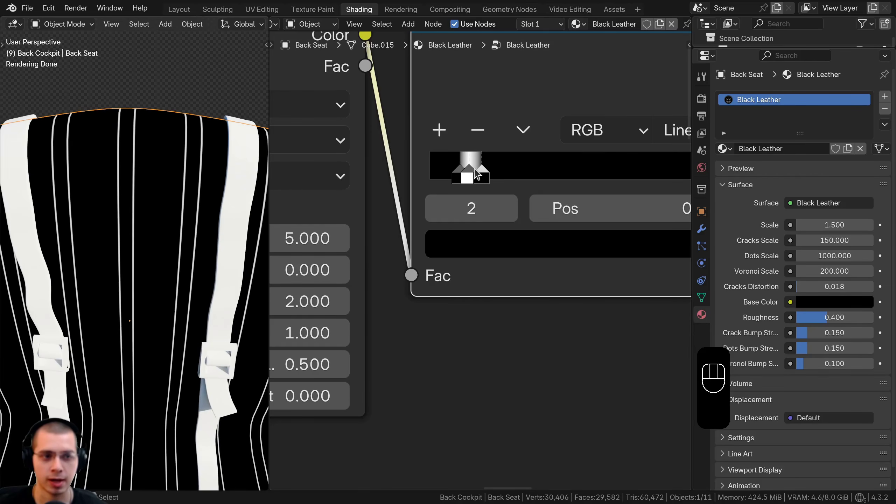
# Add a Bump node after the new Color Ramp and link the ramp's color to its Height
pyautogui.scroll(-5, 478, 174)
pyautogui.hotkey('shift', 'a')
pyautogui.write('bump')
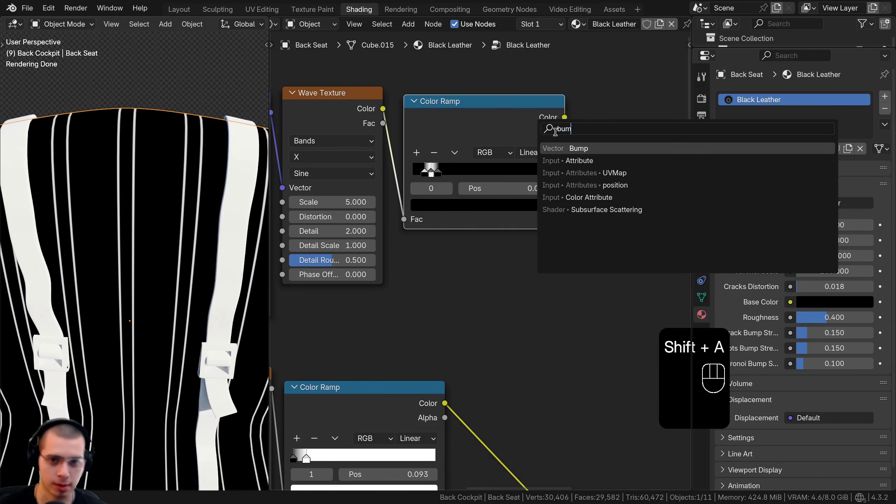
pyautogui.press('Return')
pyautogui.click(615, 141)
pyautogui.scroll(-4, 564, 151)
pyautogui.moveTo(497, 152); pyautogui.dragTo(494, 151)
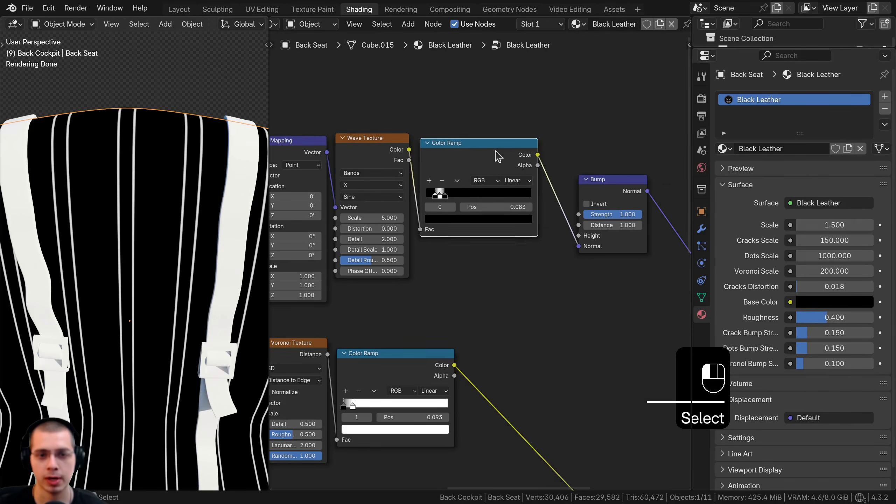
pyautogui.moveTo(494, 151); pyautogui.dragTo(466, 120, button='middle')
pyautogui.moveTo(556, 222); pyautogui.dragTo(553, 208)
# Move the new Bump node beneath the existing Bump nodes near the Principled BSDF
pyautogui.scroll(-3, 540, 240)
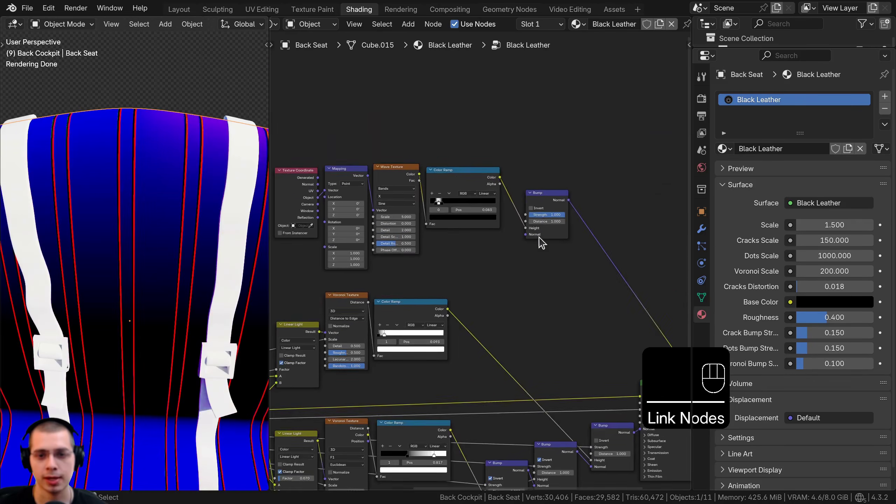
pyautogui.moveTo(541, 240); pyautogui.dragTo(514, 103, button='middle')
pyautogui.moveTo(514, 104); pyautogui.dragTo(493, 117)
pyautogui.scroll(1, 524, 126)
pyautogui.moveTo(524, 126); pyautogui.dragTo(438, 78, button='middle')
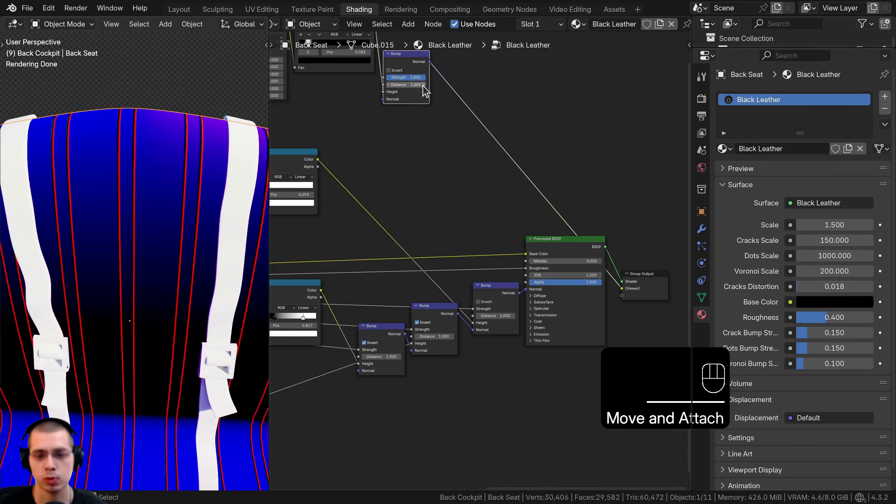
pyautogui.press('g')
pyautogui.click(519, 373)
# Shift the Principled BSDF and Group Output aside and place the new Bump between them and the last existing Bump
pyautogui.moveTo(516, 367); pyautogui.dragTo(417, 339, button='middle')
pyautogui.moveTo(448, 157); pyautogui.dragTo(531, 265)
pyautogui.press('g')
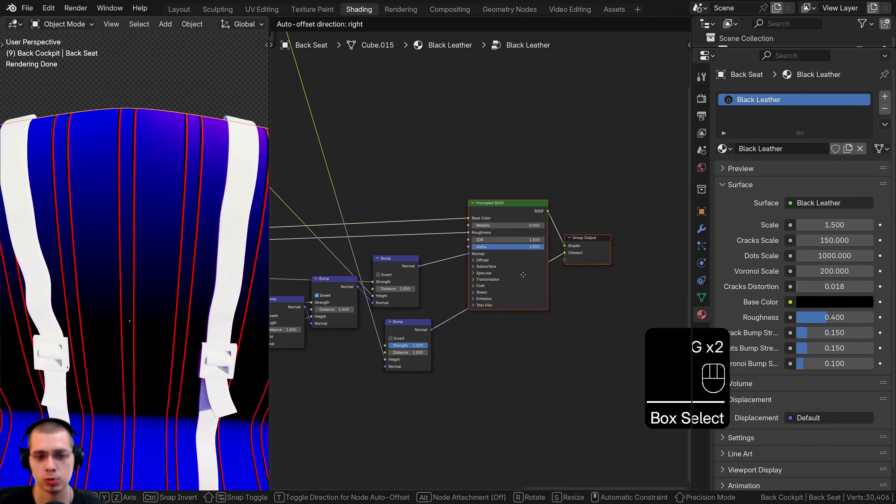
pyautogui.click(560, 271)
pyautogui.press('a')
pyautogui.moveTo(408, 327); pyautogui.dragTo(463, 271)
pyautogui.scroll(2, 463, 271)
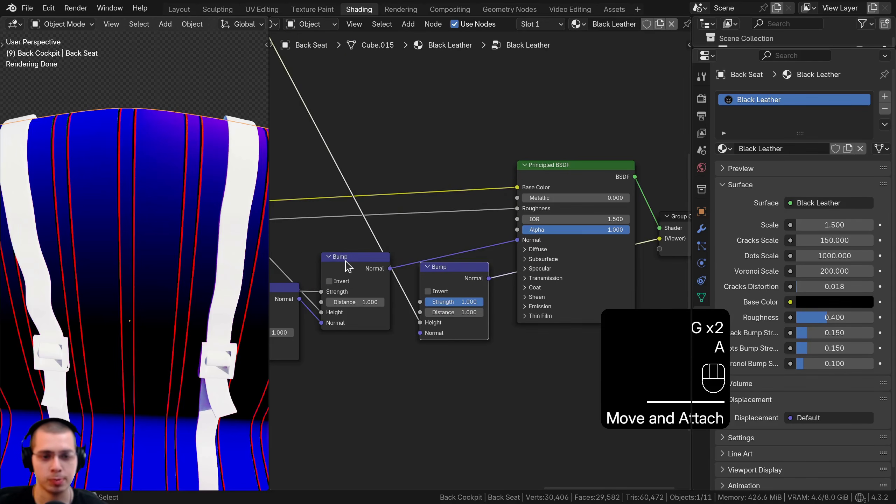
# Link the last existing Bump's Normal into the new Bump's Normal and the new Bump's output into the Principled BSDF's Normal
pyautogui.click(347, 267)
pyautogui.moveTo(420, 326); pyautogui.dragTo(421, 331)
pyautogui.moveTo(455, 267); pyautogui.dragTo(517, 240)
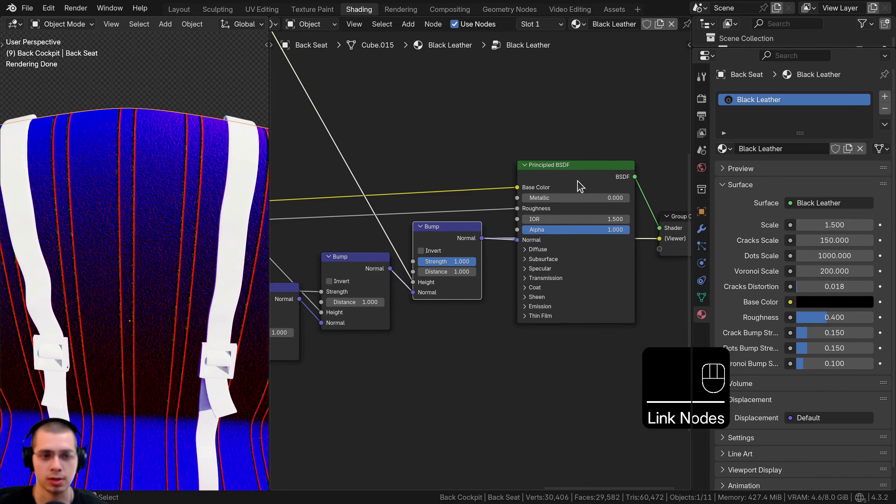
# Leave the Black Leather node group and connect its Shader output to the Material Output's Surface
pyautogui.press('Tab')
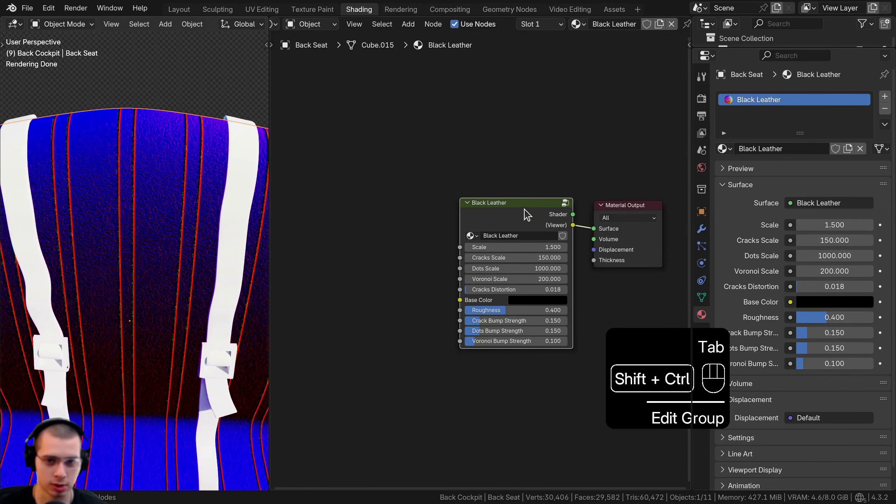
pyautogui.keyDown('ctrl'); pyautogui.keyDown('shift'); pyautogui.click(527, 214); pyautogui.keyUp('shift'); pyautogui.keyUp('ctrl')
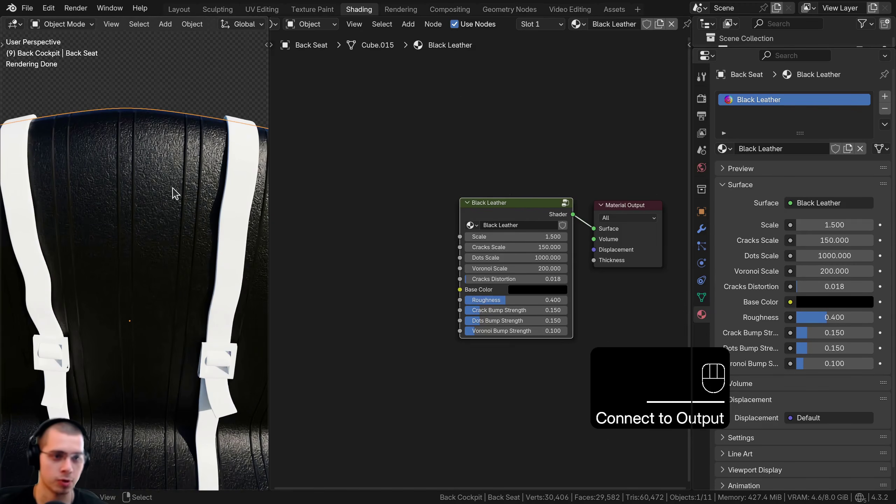
pyautogui.scroll(3, 162, 215)
pyautogui.scroll(2, 162, 216)
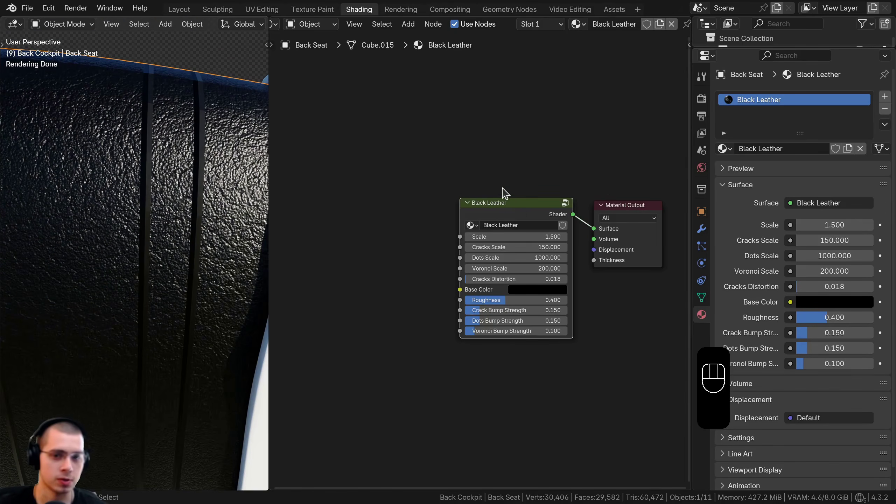
# Inside the Black Leather group, enable Invert on the seam-line Bump node and set its Strength to 0.300
pyautogui.moveTo(519, 210); pyautogui.dragTo(522, 210)
pyautogui.press('Tab')
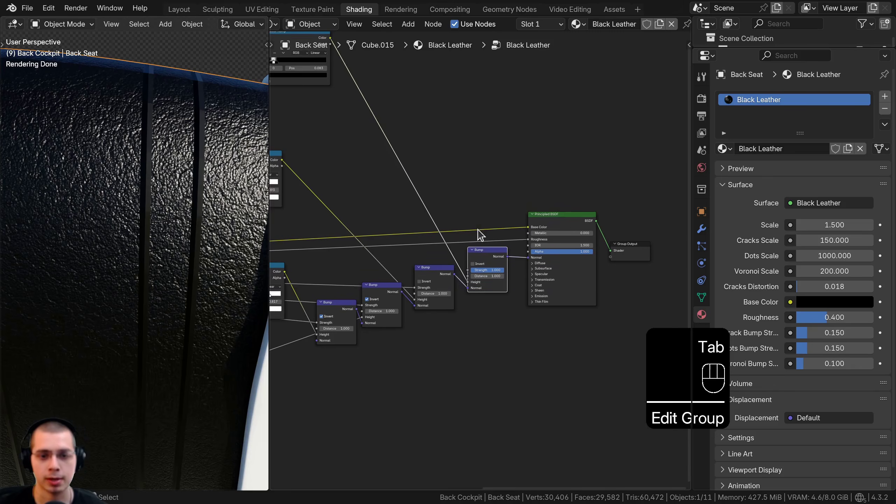
pyautogui.scroll(3, 480, 263)
pyautogui.click(473, 264)
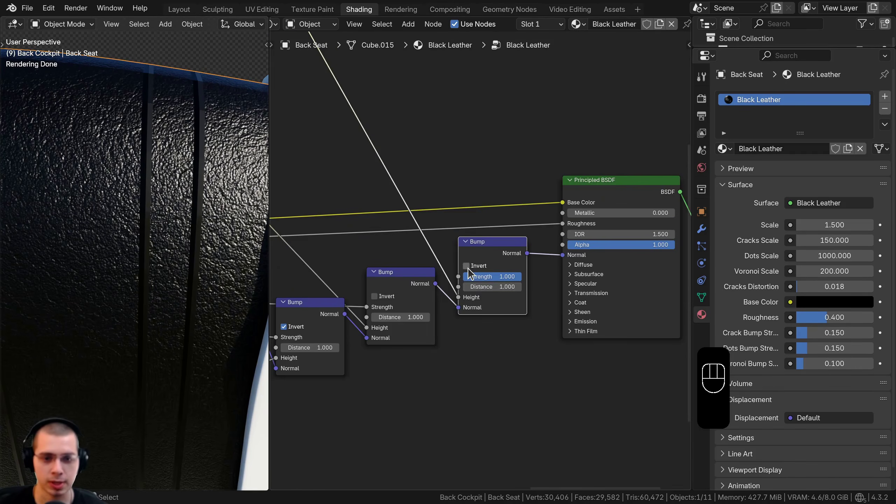
pyautogui.scroll(2, 479, 263)
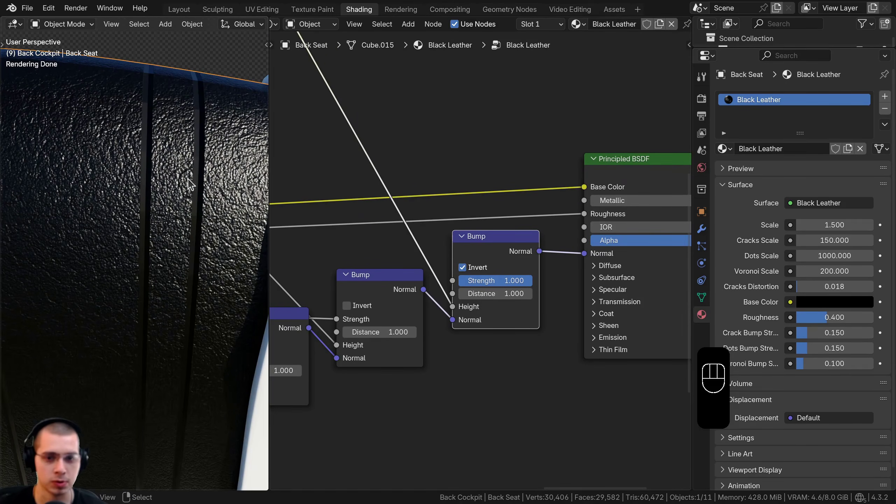
pyautogui.scroll(2, 489, 233)
pyautogui.click(455, 238)
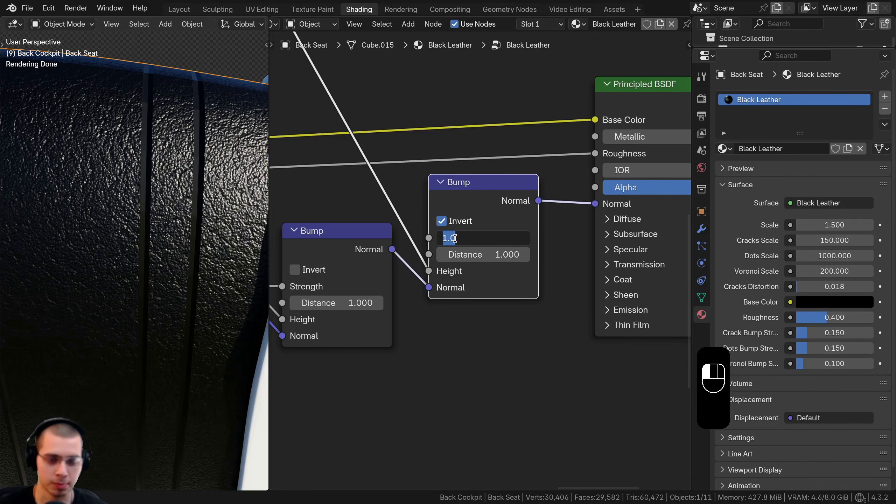
pyautogui.write('.3')
pyautogui.press('Return')
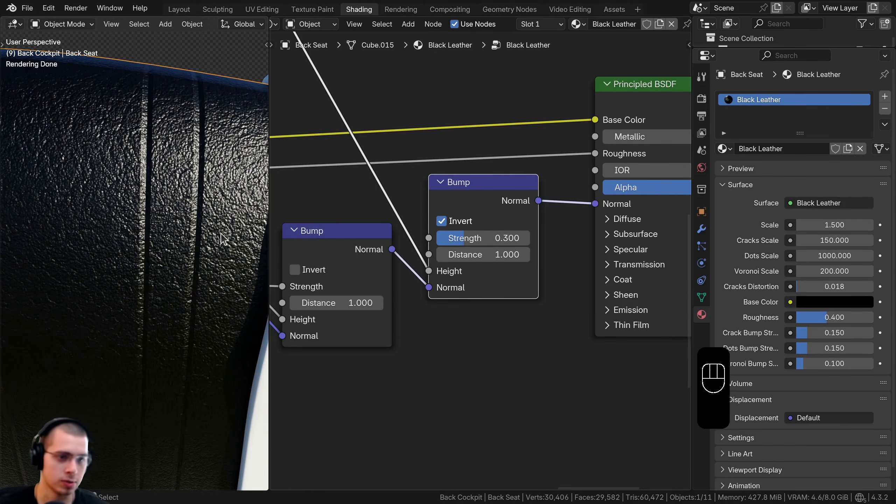
# Enclose the seam-line Texture Coordinate, Mapping, Wave Texture and Color Ramp nodes in a frame labelled Wave, and exit the group
pyautogui.scroll(-11, 219, 234)
pyautogui.keyDown('shift'); pyautogui.moveTo(178, 215); pyautogui.dragTo(183, 178, button='middle'); pyautogui.keyUp('shift')
pyautogui.scroll(-6, 350, 164)
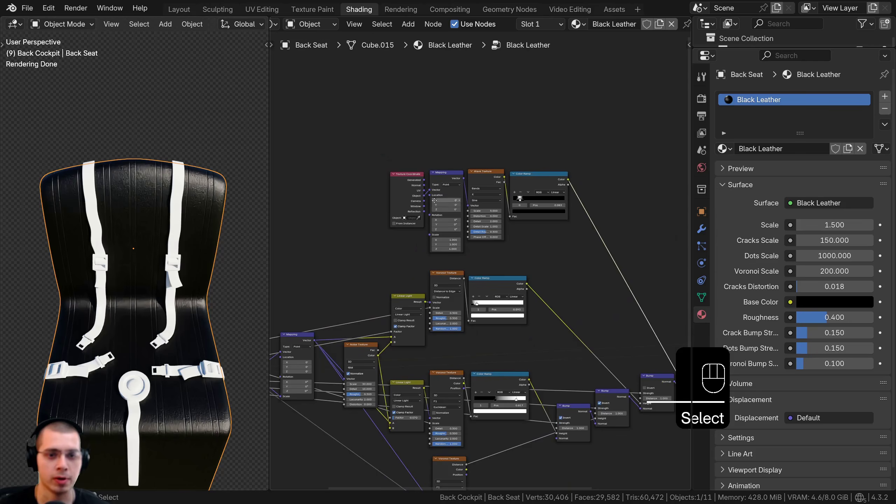
pyautogui.moveTo(355, 100); pyautogui.dragTo(567, 223)
pyautogui.hotkey('ctrl', 'j')
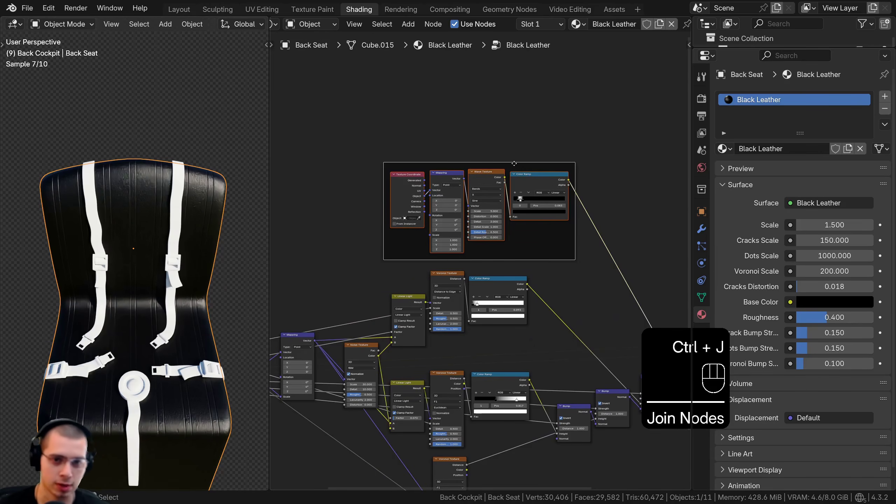
pyautogui.moveTo(556, 204); pyautogui.dragTo(551, 197)
pyautogui.press('F2')
pyautogui.write('Wave')
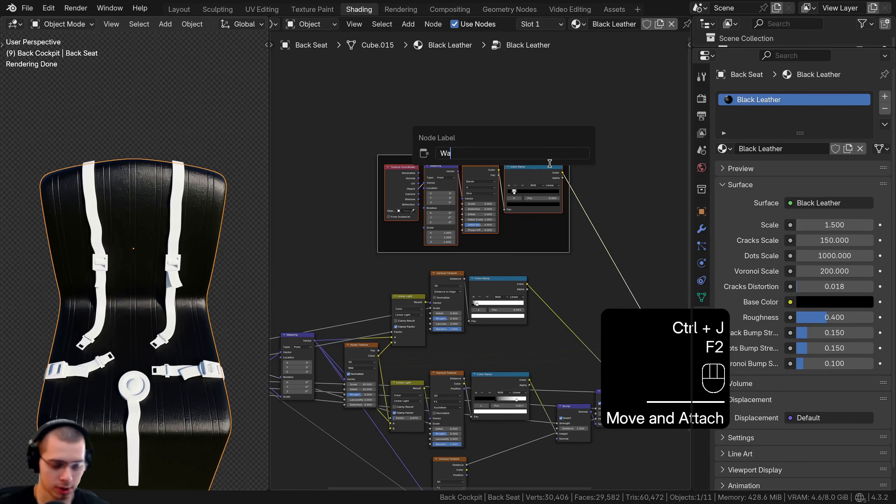
pyautogui.press('Return')
pyautogui.press('a')
pyautogui.moveTo(529, 269); pyautogui.dragTo(524, 211, button='middle')
pyautogui.press('Tab')
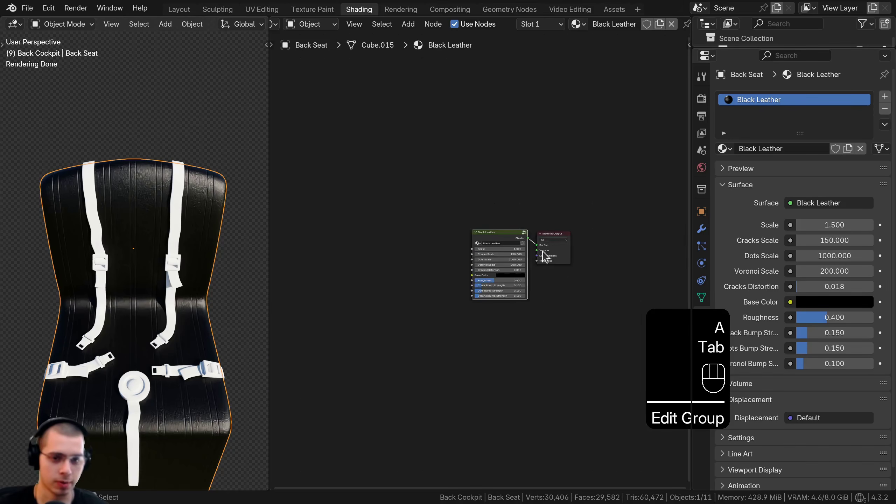
# Hide the back seat and widen the 3D viewport to show the whole harness
pyautogui.scroll(8, 542, 251)
pyautogui.moveTo(678, 266); pyautogui.dragTo(596, 252, button='middle')
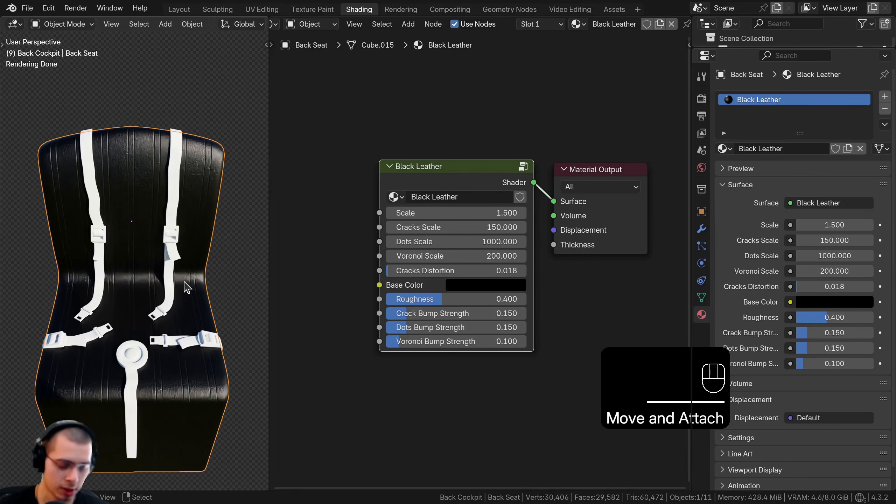
pyautogui.press('h')
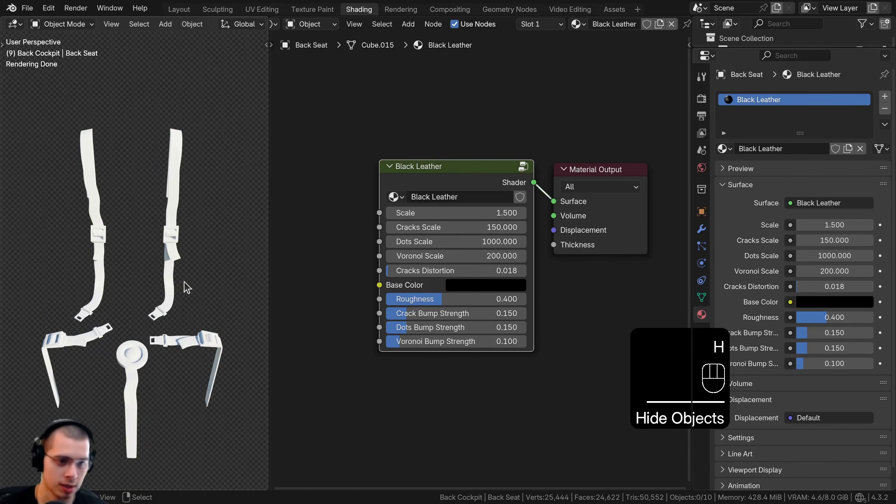
pyautogui.moveTo(269, 258); pyautogui.dragTo(304, 339)
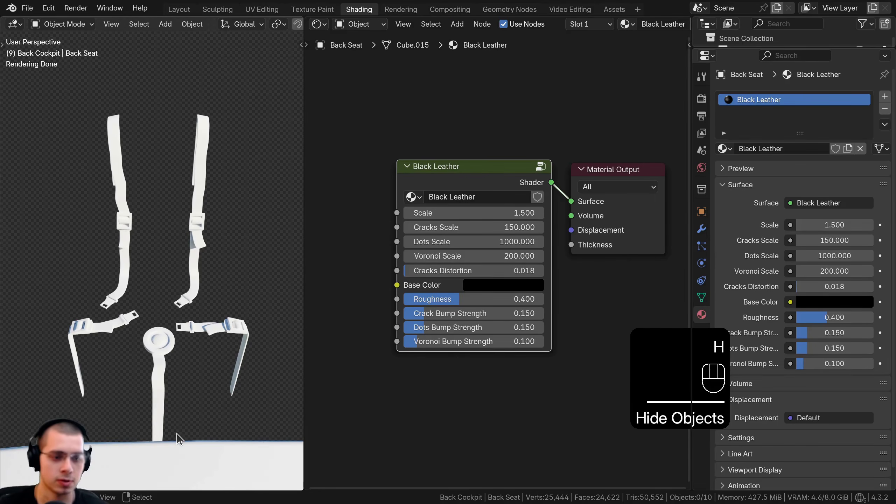
pyautogui.scroll(4, 154, 286)
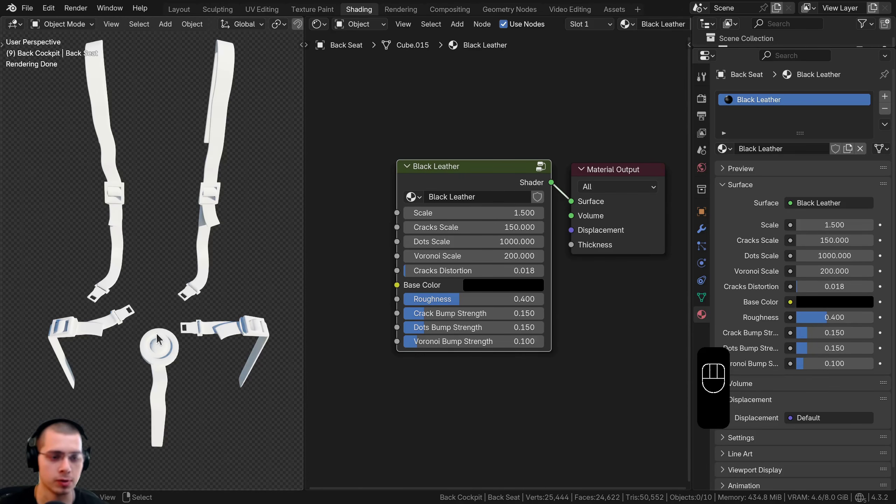
# Select the round harness buckle, lap buckles, shoulder buckles, lap adjusters and shoulder strap adjusters together, with the shoulder strap adjusters active
pyautogui.keyDown('shift'); pyautogui.click(156, 333); pyautogui.keyUp('shift')
pyautogui.keyDown('shift'); pyautogui.click(125, 314); pyautogui.keyUp('shift')
pyautogui.keyDown('shift'); pyautogui.click(99, 295); pyautogui.keyUp('shift')
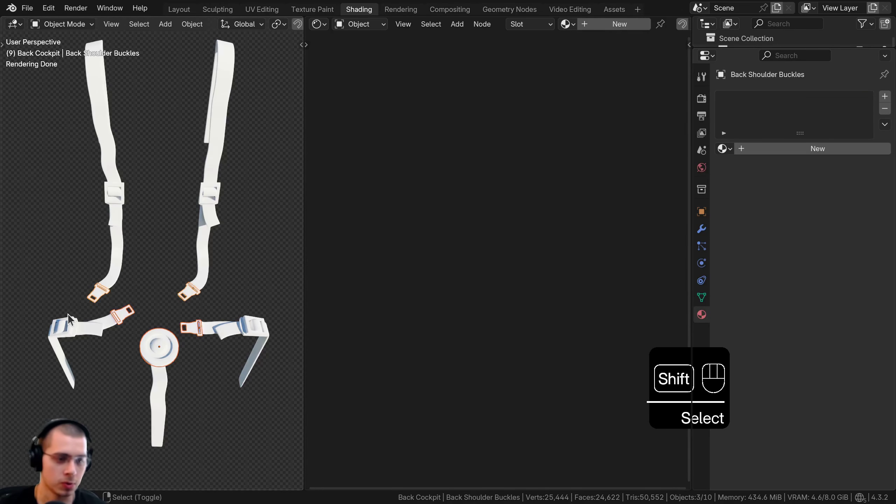
pyautogui.keyDown('shift'); pyautogui.click(76, 322); pyautogui.keyUp('shift')
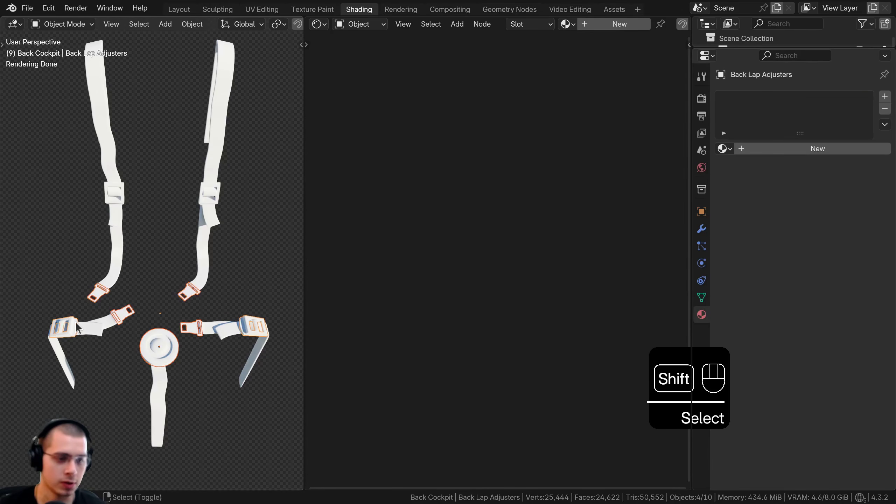
pyautogui.keyDown('shift'); pyautogui.click(219, 203); pyautogui.keyUp('shift')
pyautogui.hotkey('ctrl', 'z')
pyautogui.keyDown('shift'); pyautogui.click(218, 190); pyautogui.keyUp('shift')
pyautogui.scroll(-2, 173, 233)
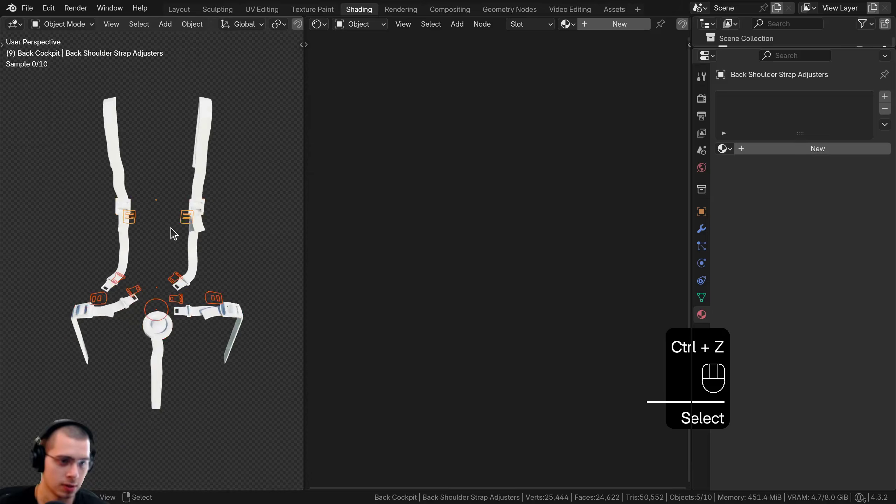
pyautogui.press('g')
pyautogui.rightClick(189, 156)
pyautogui.scroll(2, 190, 157)
pyautogui.moveTo(190, 159); pyautogui.dragTo(195, 168, button='middle')
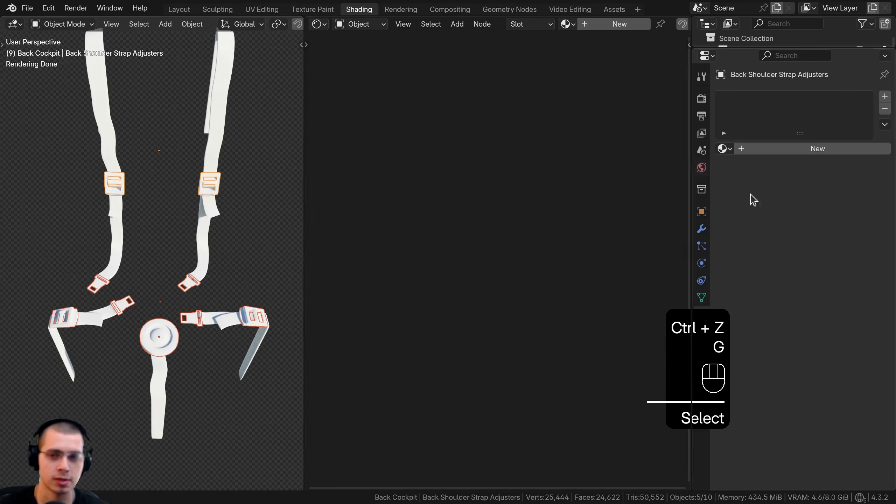
# Create a material named Strap Adjusters and link it to all the selected harness hardware
pyautogui.click(618, 24)
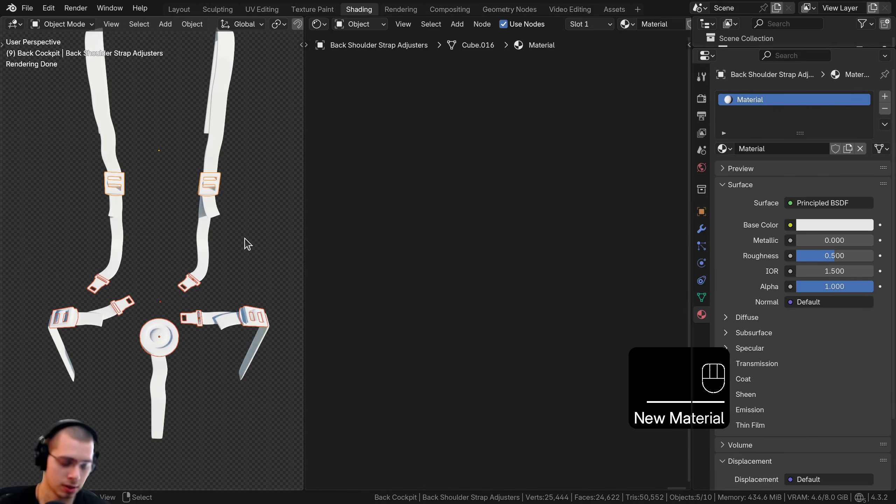
pyautogui.hotkey('ctrl', 'l')
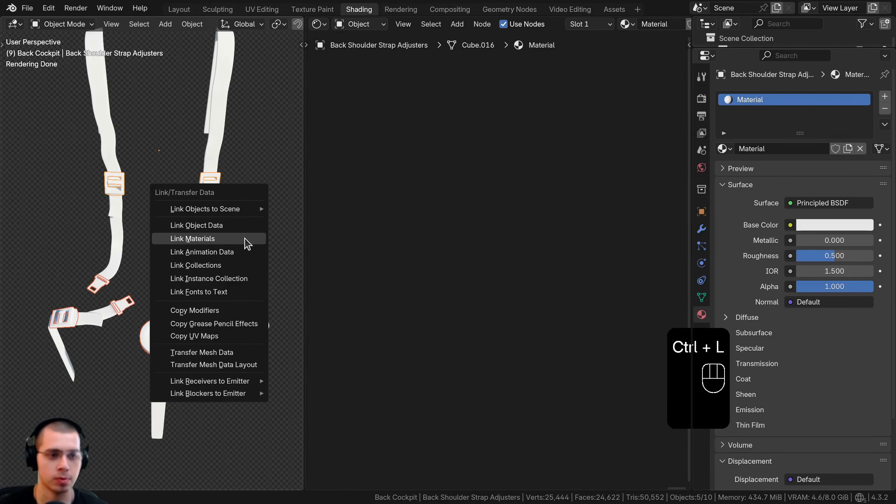
pyautogui.click(245, 238)
pyautogui.doubleClick(653, 24)
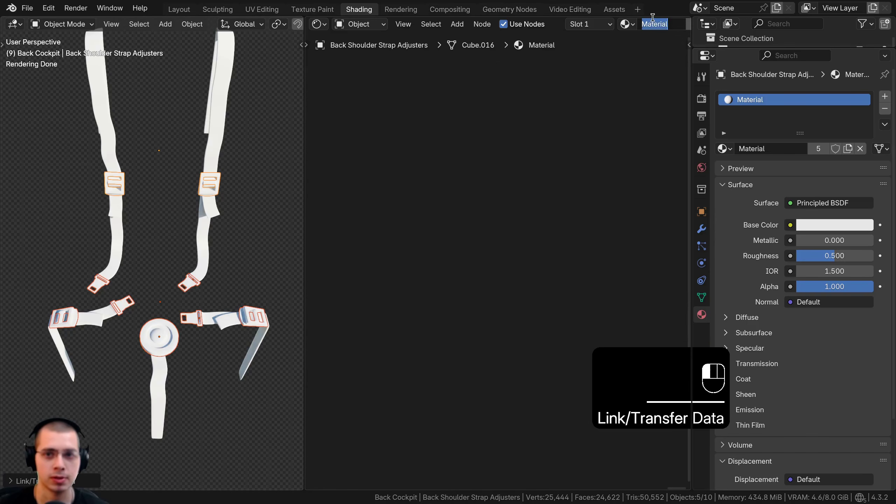
pyautogui.press('BackSpace')
pyautogui.write('Strap Adjusters')
pyautogui.press('Return')
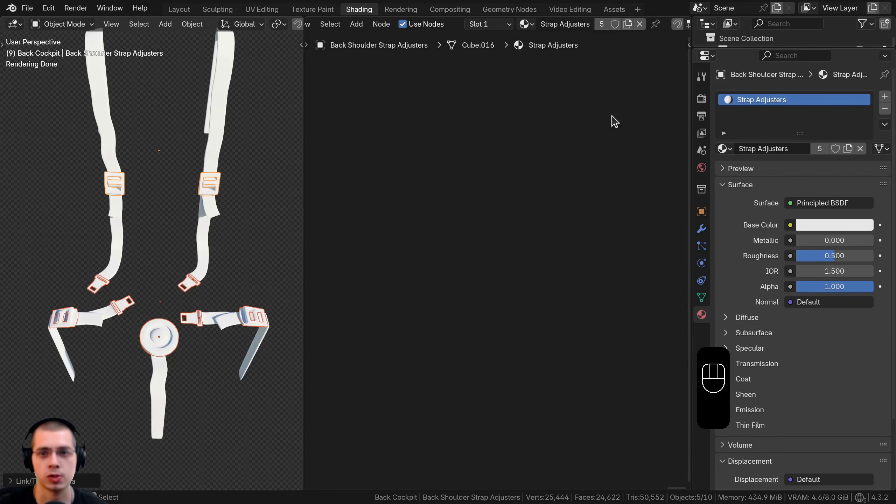
# Set the Strap Adjusters material's Metallic to 1.000, Roughness to 0.350 and Base Color to grey #A7A7A7FF
pyautogui.press('Home')
pyautogui.scroll(1, 475, 254)
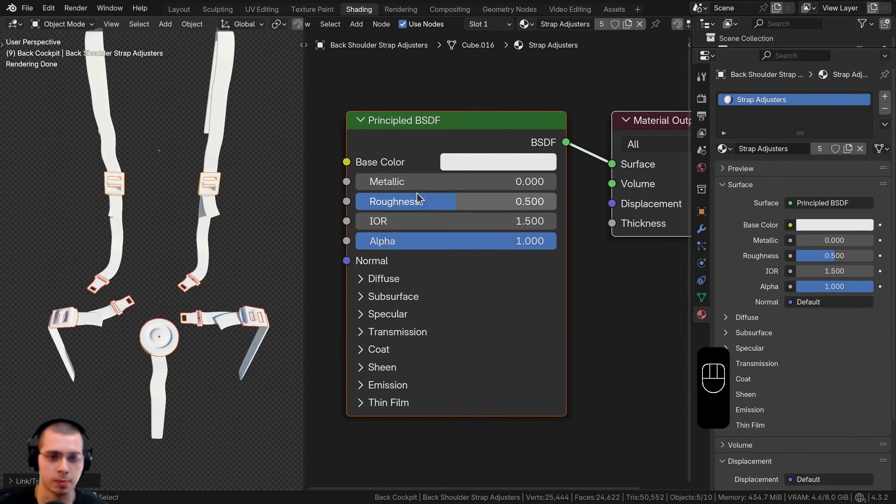
pyautogui.moveTo(459, 181); pyautogui.dragTo(550, 181)
pyautogui.click(444, 201)
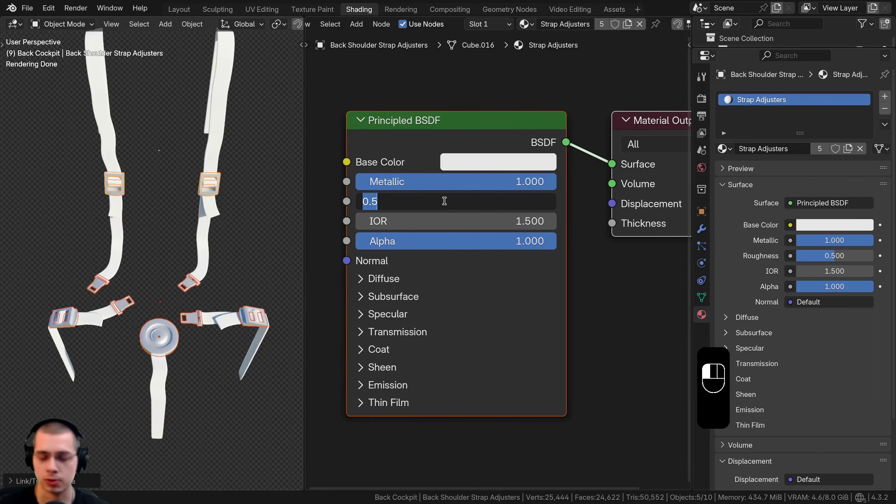
pyautogui.write('.35')
pyautogui.press('Return')
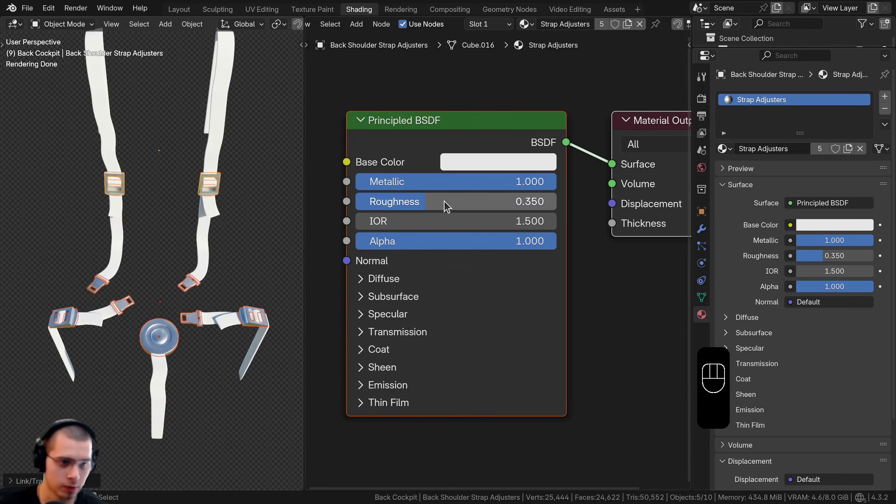
pyautogui.hotkey('ctrl', 'v')
pyautogui.click(507, 161)
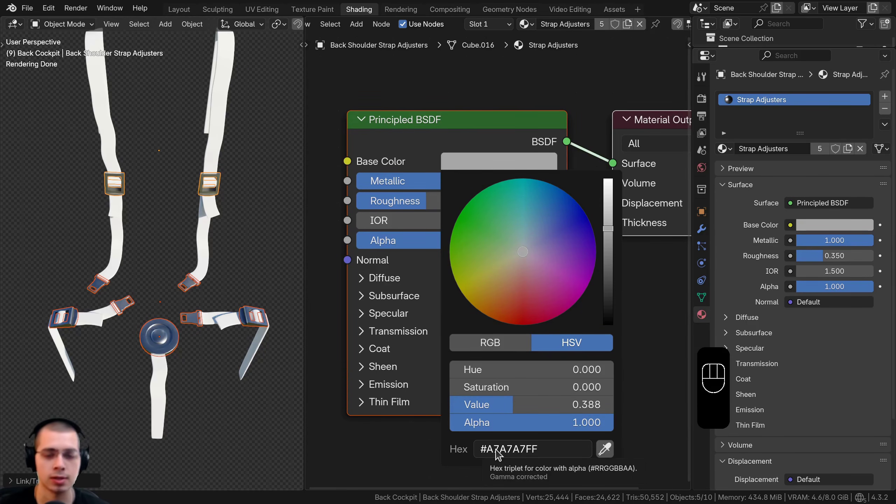
# Hide the metal hardware and select the lap, center and shoulder straps together, with the shoulder straps active
pyautogui.press('h')
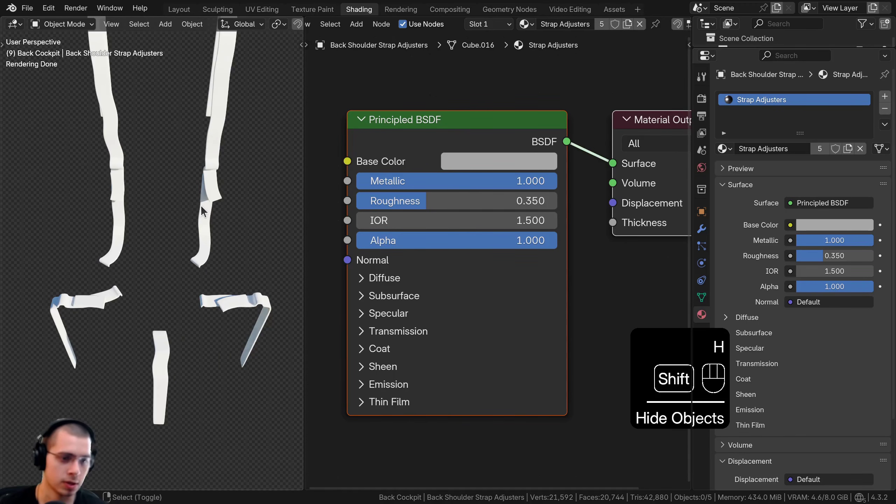
pyautogui.click(195, 184)
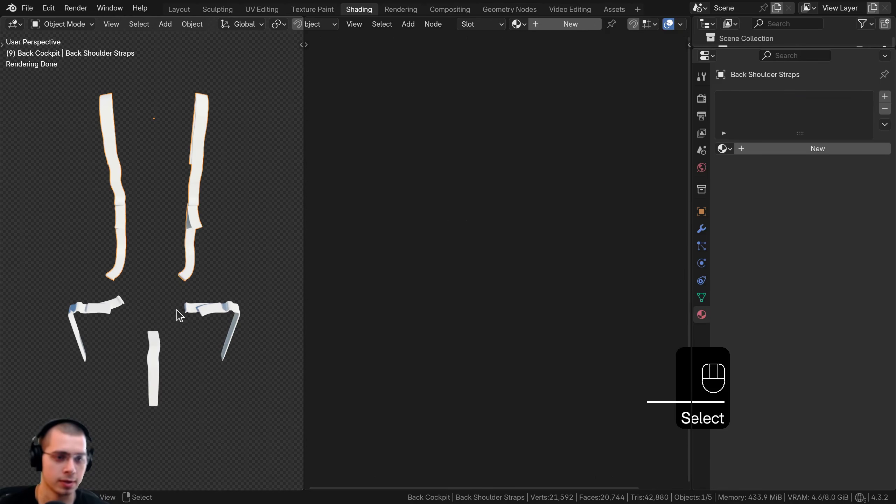
pyautogui.keyDown('shift'); pyautogui.click(193, 310); pyautogui.keyUp('shift')
pyautogui.keyDown('shift'); pyautogui.click(159, 340); pyautogui.keyUp('shift')
pyautogui.keyDown('shift'); pyautogui.click(124, 304); pyautogui.keyUp('shift')
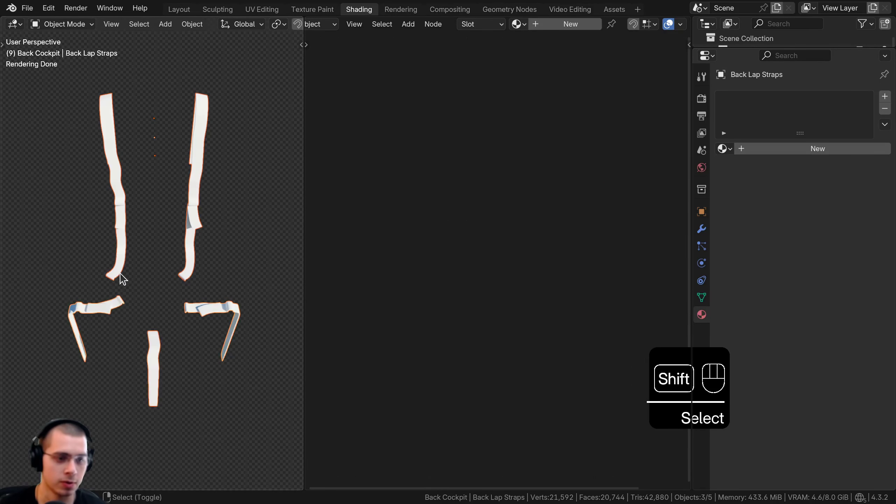
pyautogui.keyDown('shift'); pyautogui.click(122, 278); pyautogui.keyUp('shift')
# Create a new material on the active shoulder straps and name it Seat Straps
pyautogui.click(562, 24)
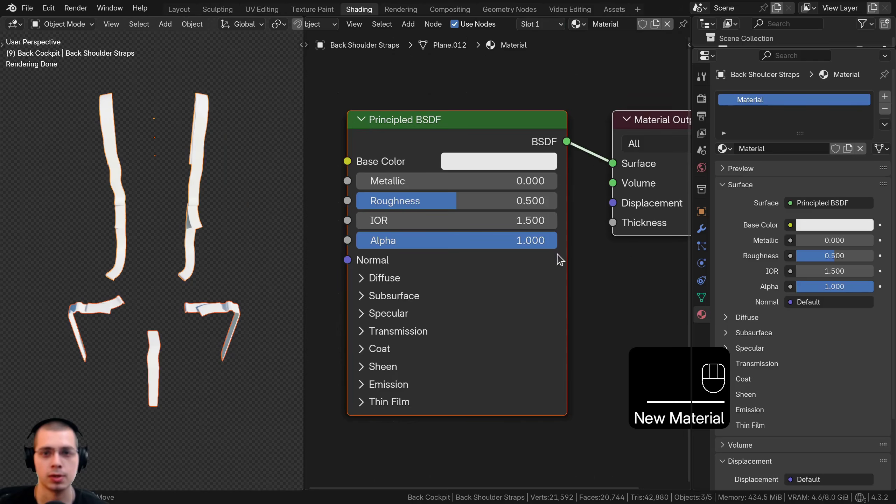
pyautogui.doubleClick(603, 23)
pyautogui.write('Strap')
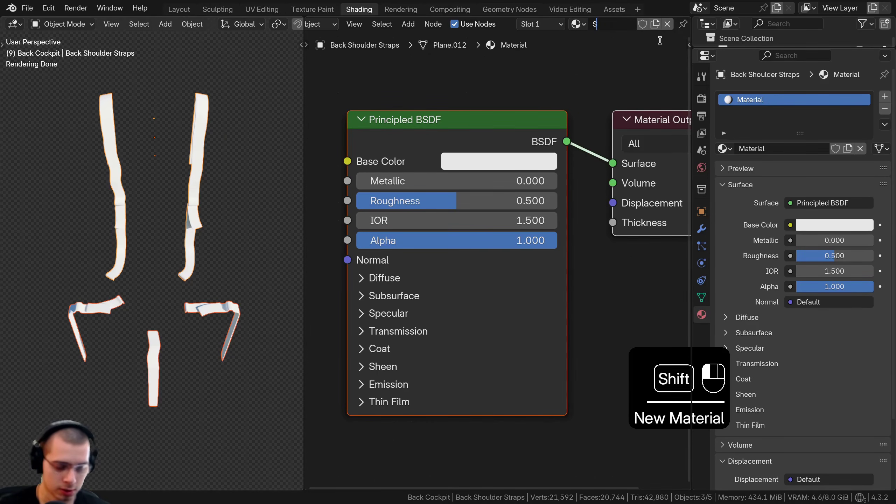
pyautogui.press('Left')
pyautogui.press('Left')
pyautogui.press('Left')
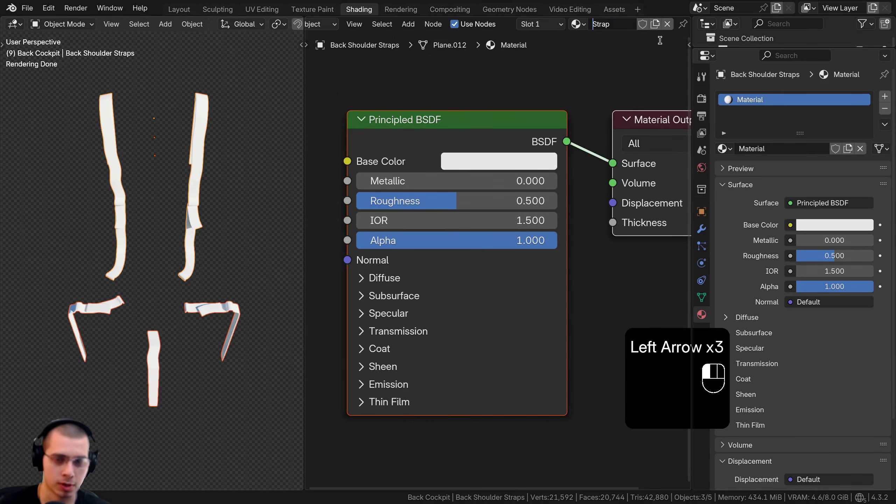
pyautogui.write('Seat')
pyautogui.press('Return')
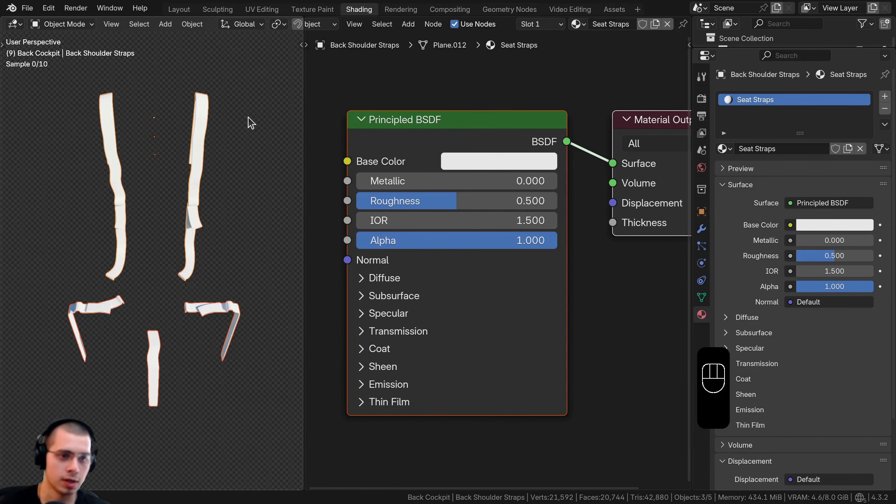
# Link the Seat Straps material to all the selected straps and select its Principled BSDF node
pyautogui.hotkey('ctrl', 'l')
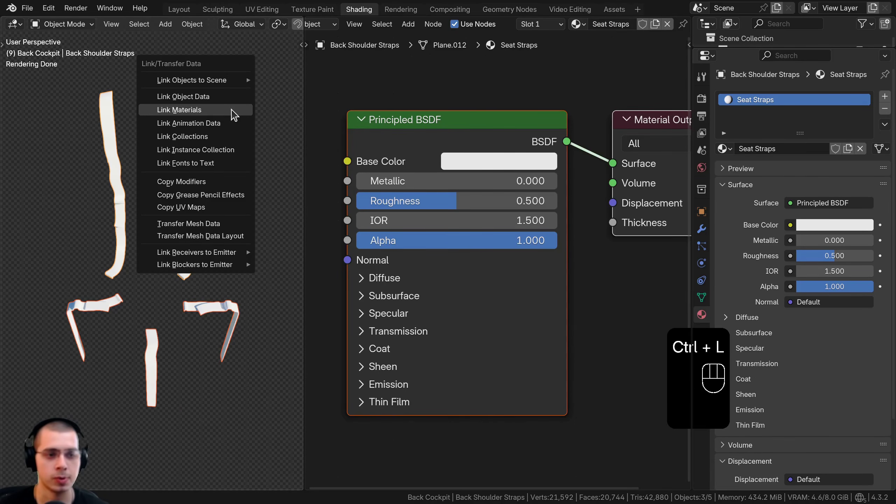
pyautogui.click(234, 115)
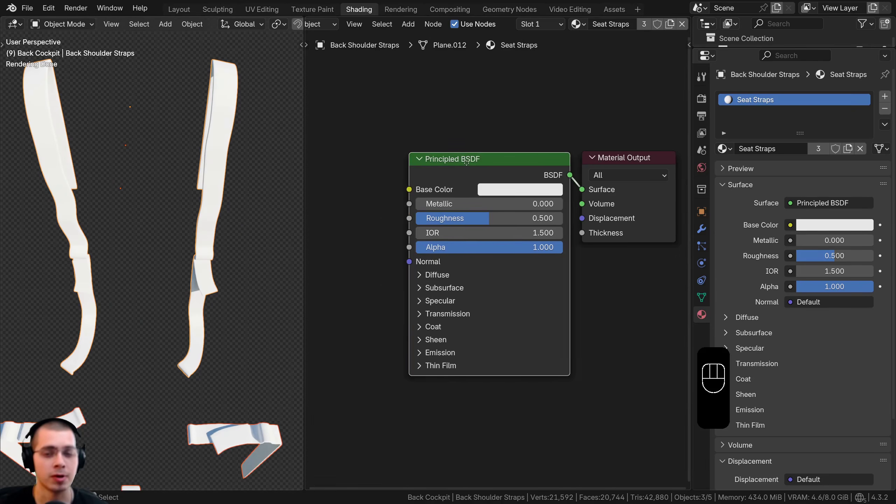
pyautogui.moveTo(464, 163); pyautogui.dragTo(469, 163)
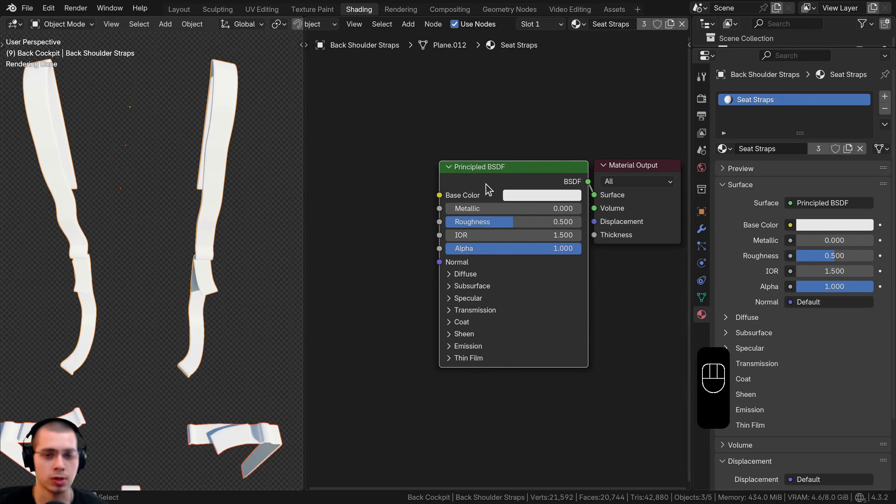
pyautogui.moveTo(487, 183); pyautogui.dragTo(478, 166)
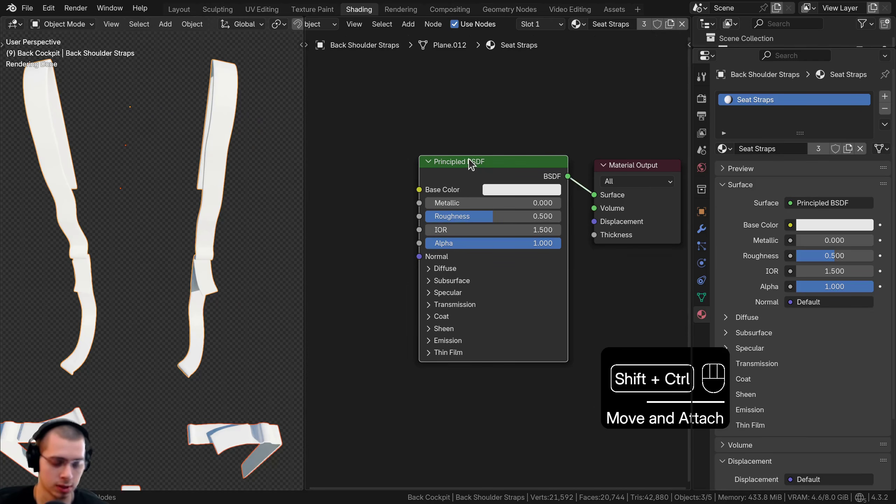
# Add a Principled texture setup to Seat Straps using the Fabric031_2K-JPG Color, NormalGL and Roughness images
pyautogui.hotkey('ctrl', 'shift', 't')
pyautogui.click(483, 183)
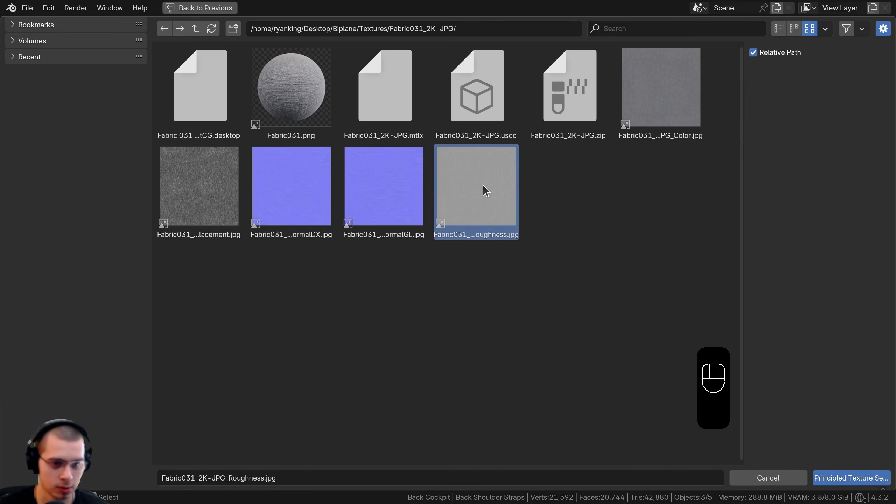
pyautogui.keyDown('ctrl'); pyautogui.click(394, 212); pyautogui.keyUp('ctrl')
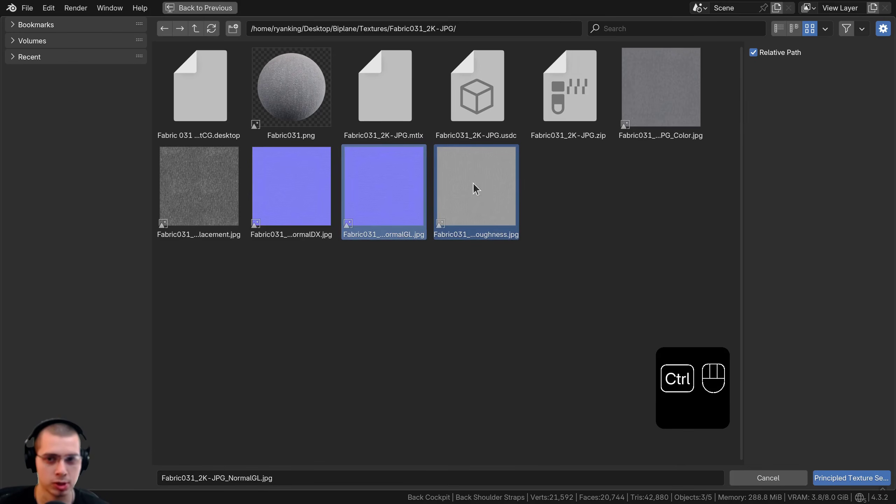
pyautogui.keyDown('ctrl'); pyautogui.click(652, 106); pyautogui.keyUp('ctrl')
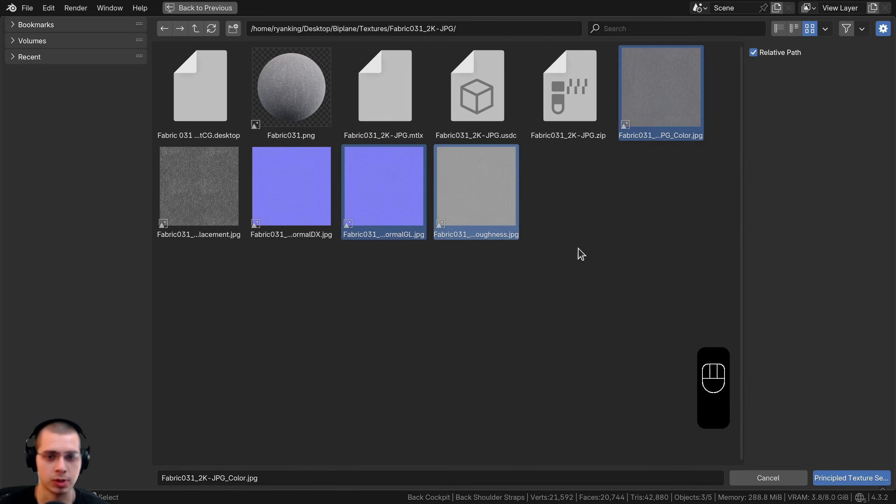
pyautogui.click(848, 478)
# Examine the Mapping nodes and the Base Color, Roughness and Normal texture nodes of the Seat Straps material
pyautogui.scroll(-7, 437, 197)
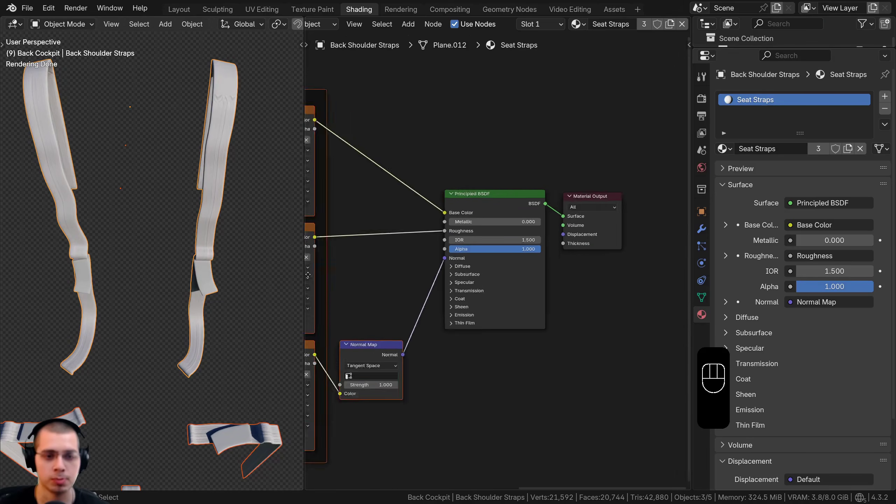
pyautogui.moveTo(328, 271); pyautogui.dragTo(481, 254, button='middle')
pyautogui.scroll(-2, 480, 254)
pyautogui.moveTo(454, 212); pyautogui.dragTo(478, 215, button='middle')
pyautogui.moveTo(328, 192); pyautogui.dragTo(348, 191, button='middle')
pyautogui.moveTo(348, 191); pyautogui.dragTo(425, 215)
pyautogui.click(507, 156)
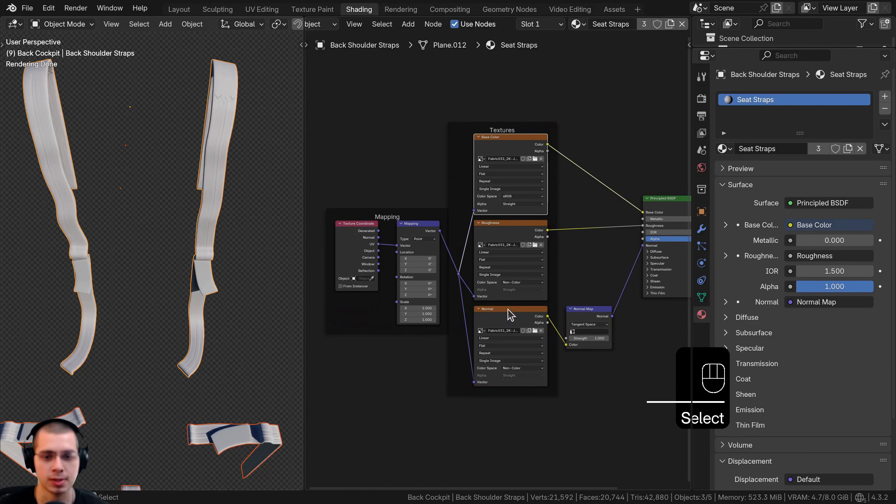
pyautogui.click(505, 279)
pyautogui.click(505, 329)
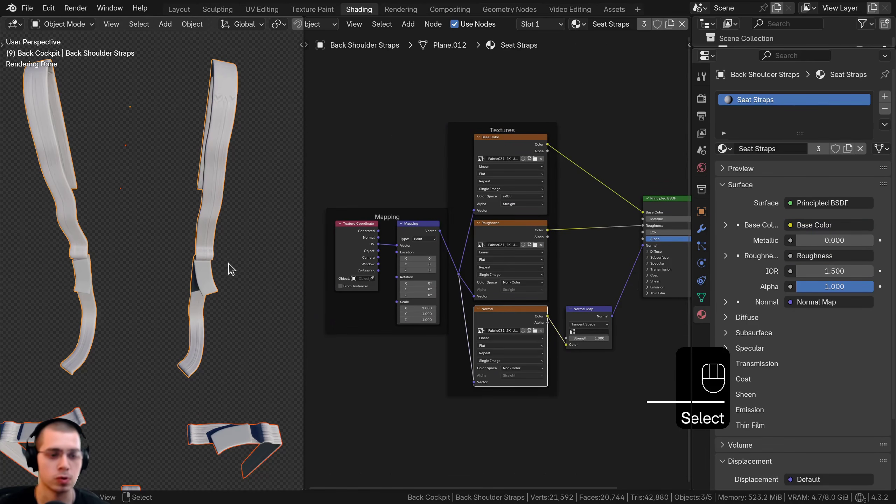
# Select all geometry of the lap, center and shoulder straps in Edit Mode and unwrap it with the Angle Based method
pyautogui.moveTo(230, 266); pyautogui.dragTo(189, 118, button='middle')
pyautogui.keyDown('shift'); pyautogui.click(200, 144); pyautogui.keyUp('shift')
pyautogui.press('Tab')
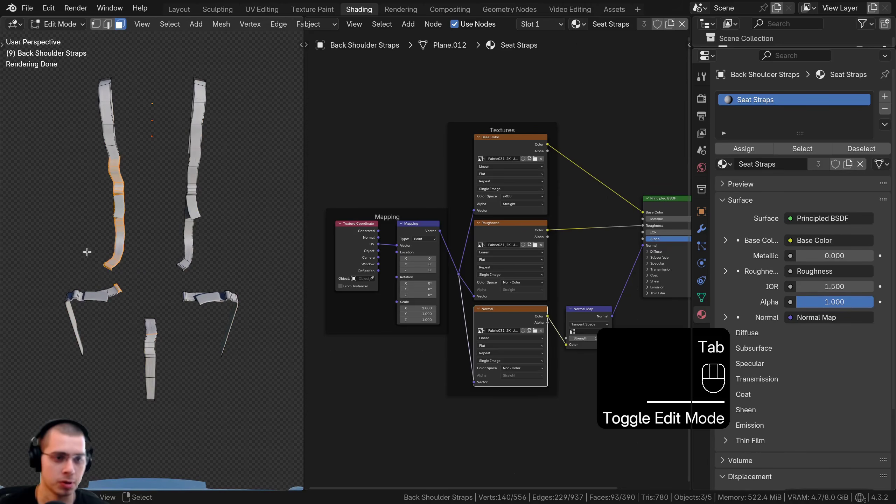
pyautogui.press('a')
pyautogui.press('a')
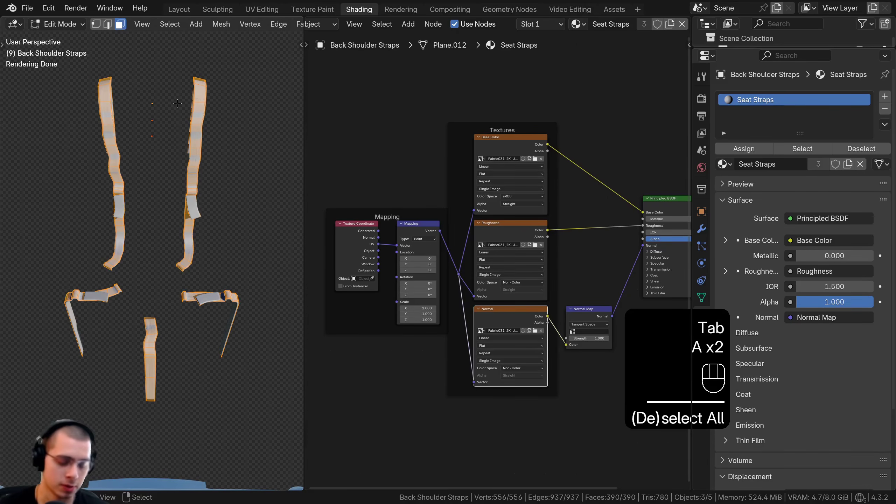
pyautogui.press('u')
pyautogui.moveTo(179, 104)
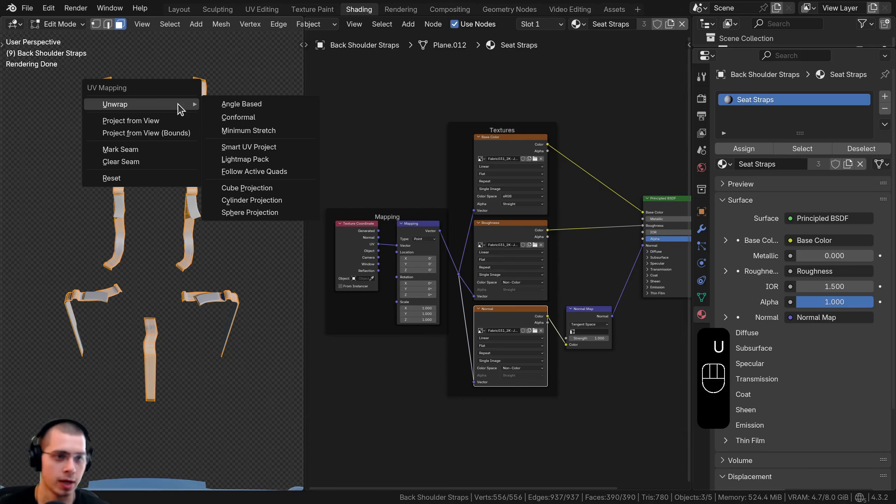
pyautogui.click(219, 105)
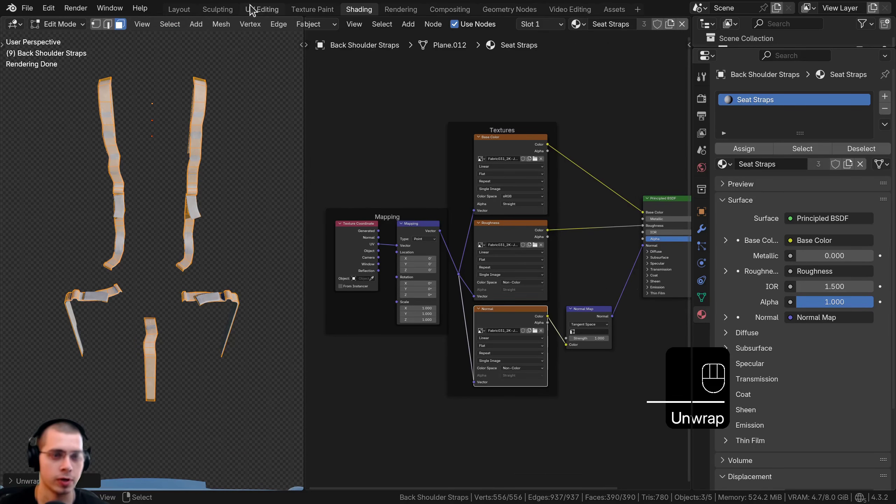
# Open the UV Editing workspace and examine the straps' UV layout and fabric texture
pyautogui.click(262, 9)
pyautogui.scroll(4, 135, 241)
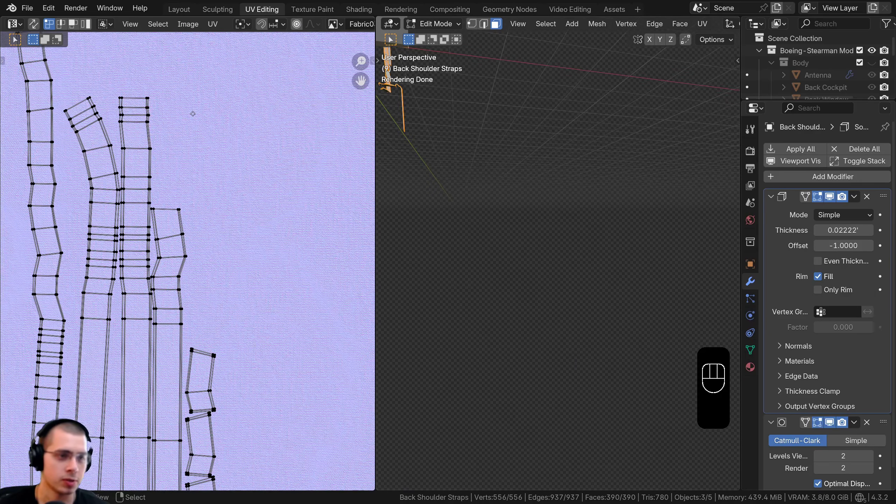
pyautogui.moveTo(153, 86); pyautogui.dragTo(146, 218, button='middle')
pyautogui.scroll(1, 143, 216)
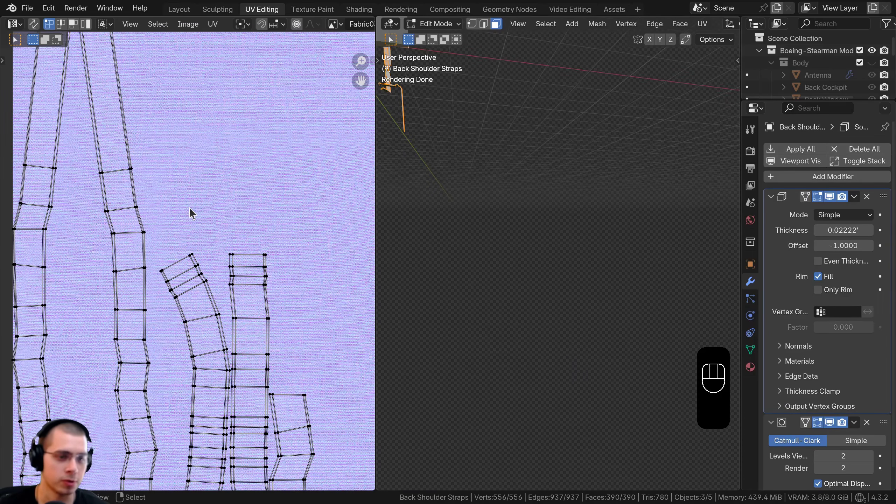
pyautogui.scroll(-5, 180, 266)
pyautogui.moveTo(172, 379); pyautogui.dragTo(190, 288, button='middle')
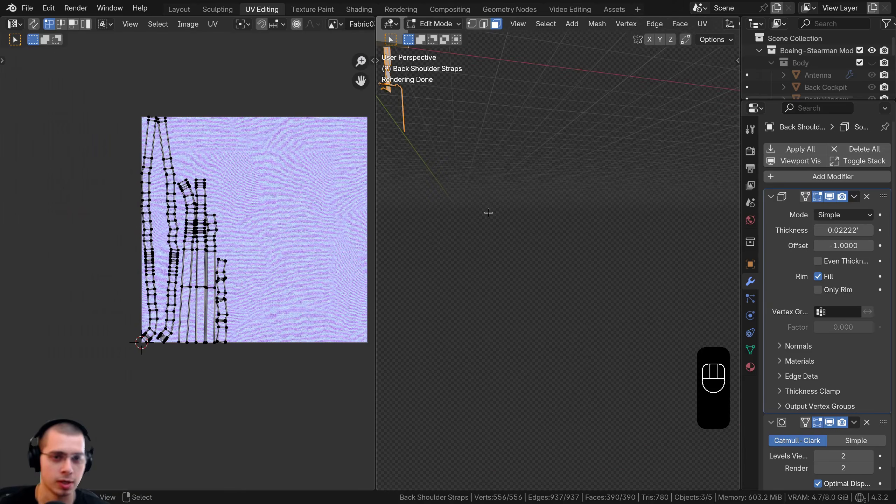
pyautogui.press('KP_Decimal')
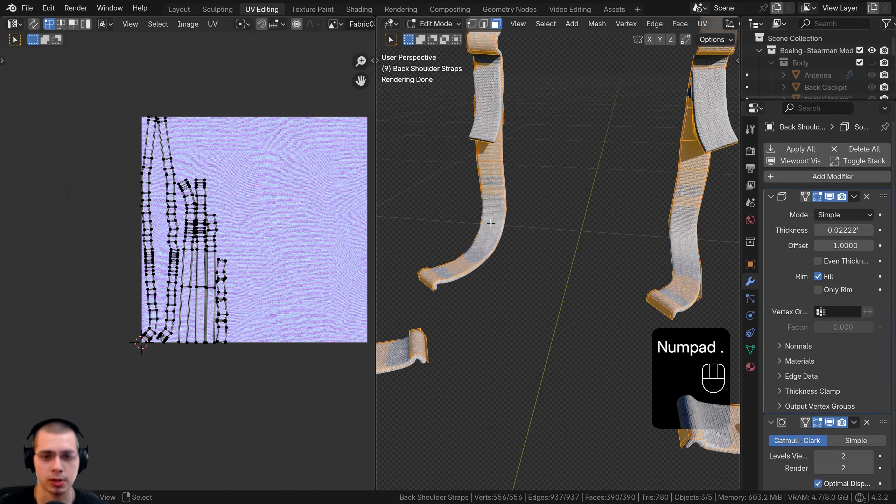
# Select all the strap UVs and straighten them with UV Squares' To Grid By Shape
pyautogui.keyDown('shift'); pyautogui.moveTo(233, 221); pyautogui.dragTo(154, 235, button='middle'); pyautogui.keyUp('shift')
pyautogui.scroll(1, 154, 234)
pyautogui.press('a')
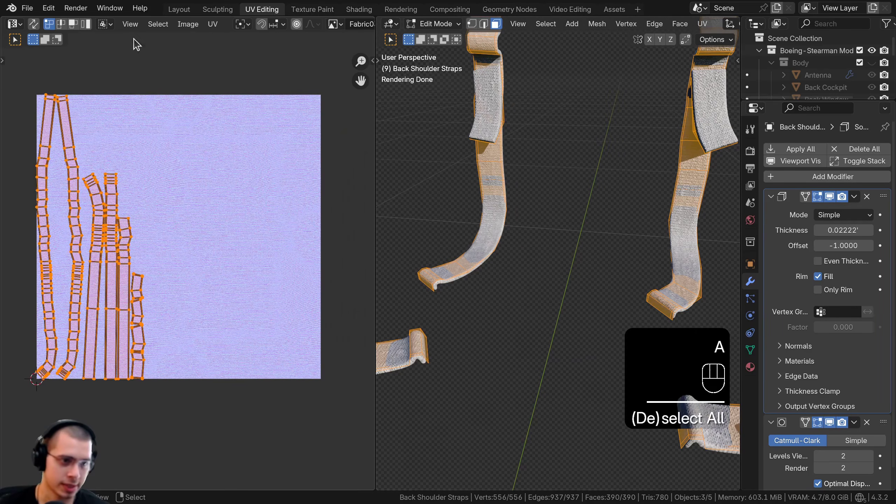
pyautogui.press('n')
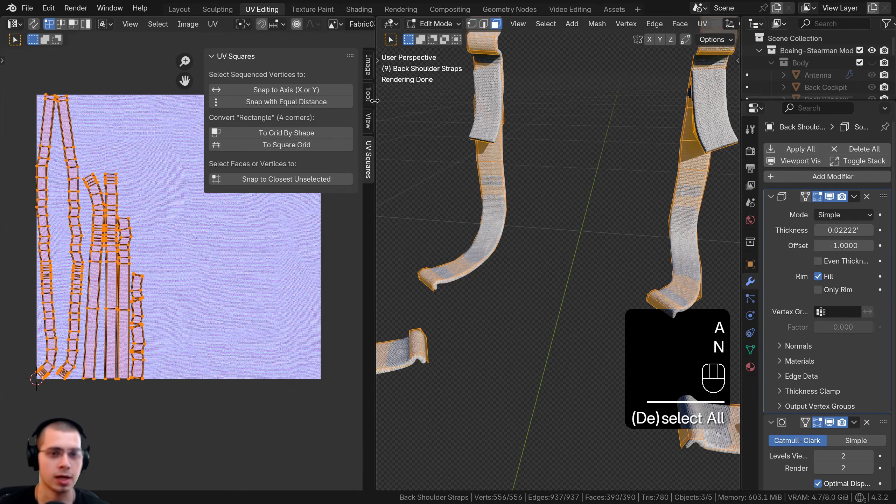
pyautogui.moveTo(375, 106); pyautogui.dragTo(470, 106)
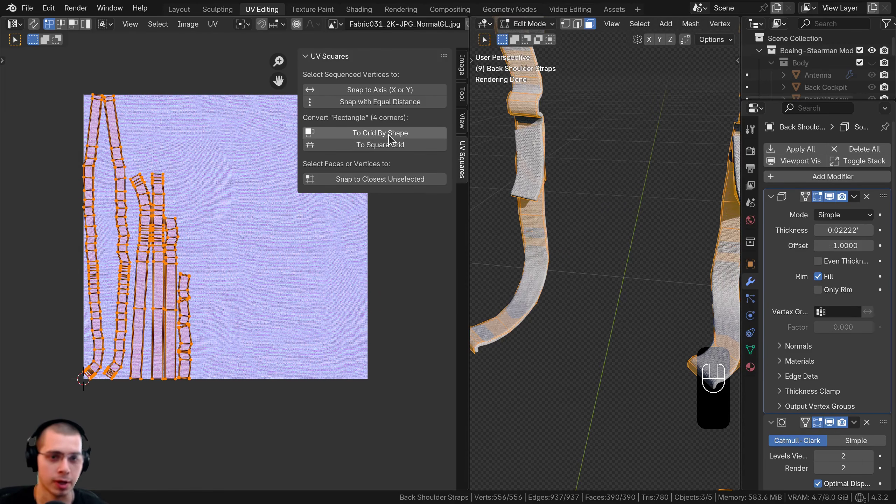
pyautogui.click(371, 133)
pyautogui.scroll(-3, 123, 118)
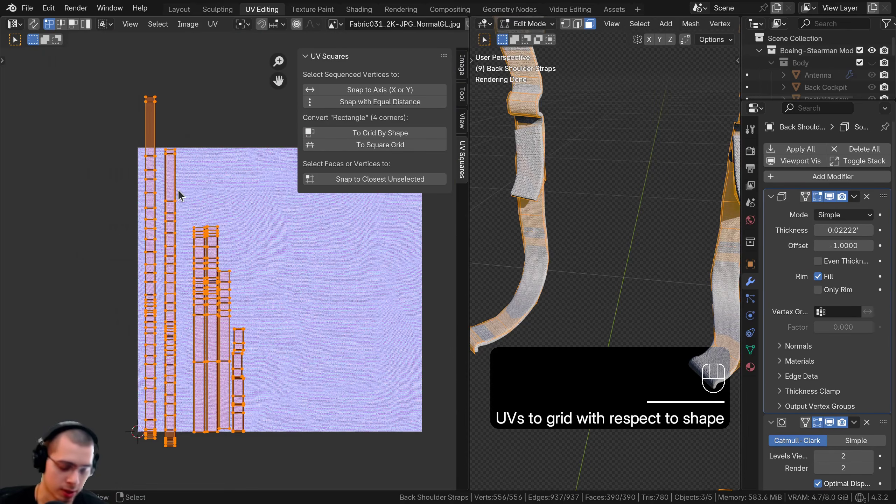
pyautogui.press('n')
# Scale up all the strap UVs until the fabric weave is fine, and return to Object Mode
pyautogui.keyDown('shift'); pyautogui.moveTo(239, 298); pyautogui.dragTo(254, 262, button='middle'); pyautogui.keyUp('shift')
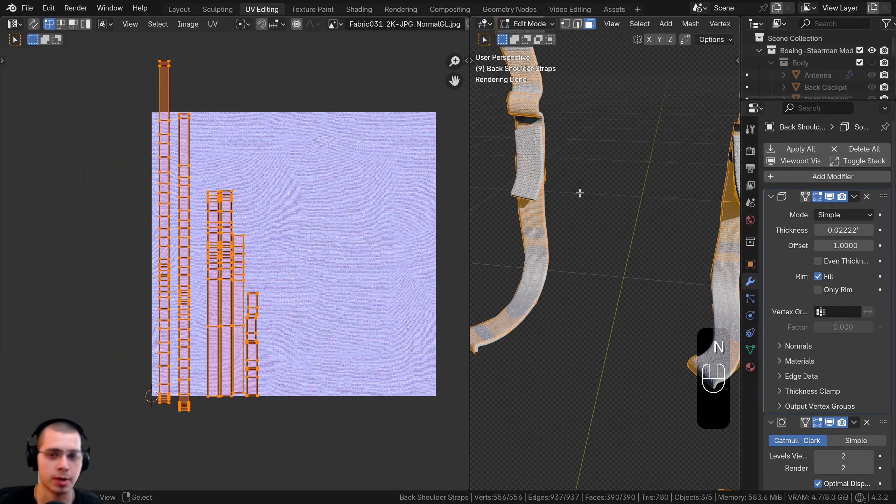
pyautogui.scroll(2, 580, 194)
pyautogui.keyDown('shift'); pyautogui.moveTo(583, 196); pyautogui.dragTo(607, 276, button='middle'); pyautogui.keyUp('shift')
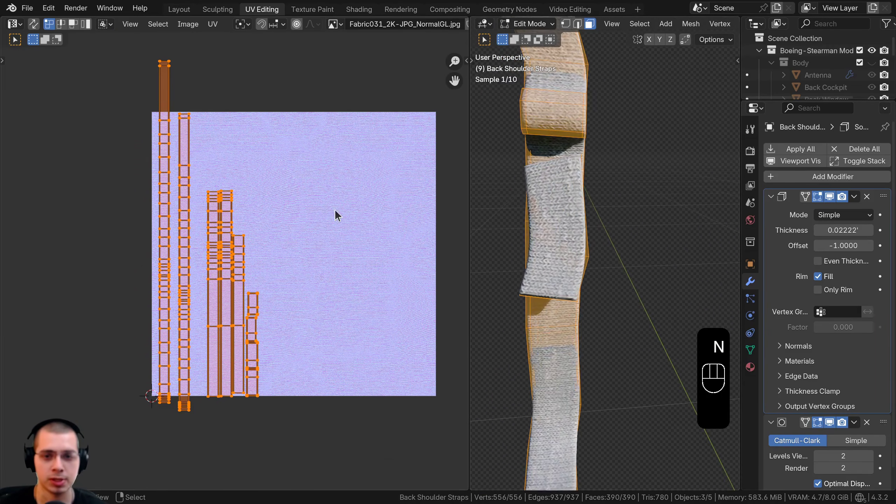
pyautogui.scroll(-3, 256, 204)
pyautogui.press('s')
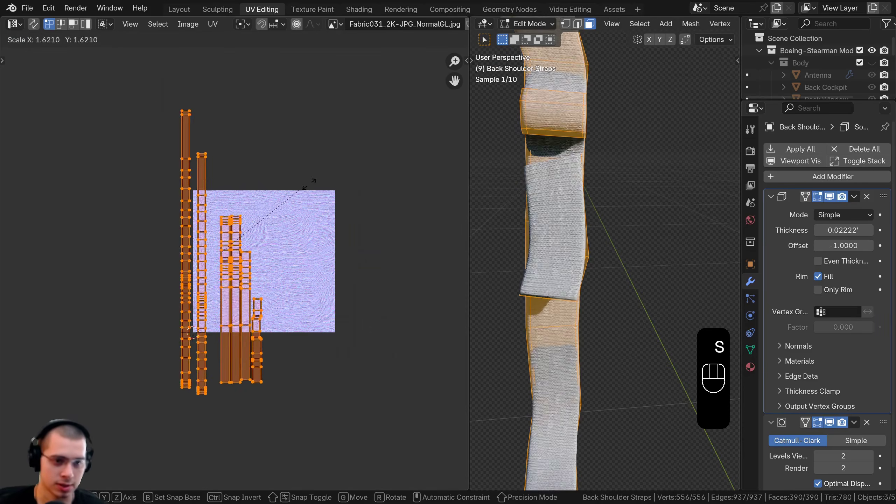
pyautogui.click(367, 205)
pyautogui.press('Tab')
pyautogui.press('Tab')
pyautogui.press('s')
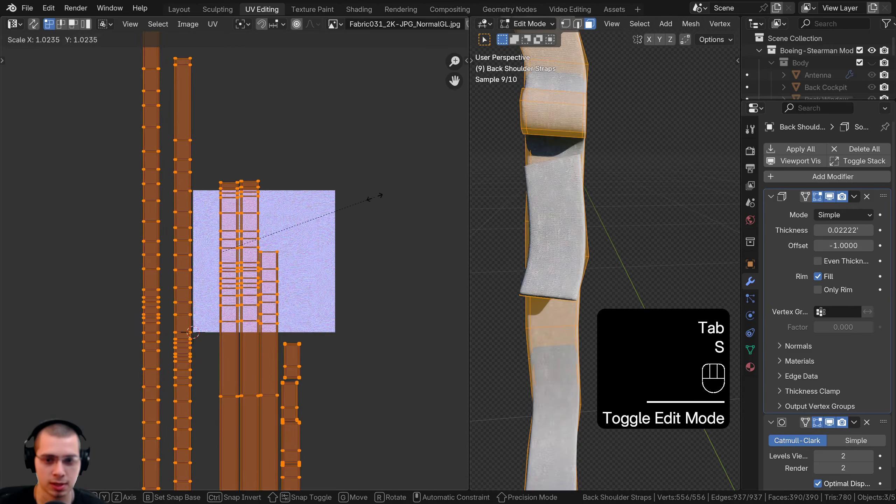
pyautogui.click(344, 205)
pyautogui.press('Tab')
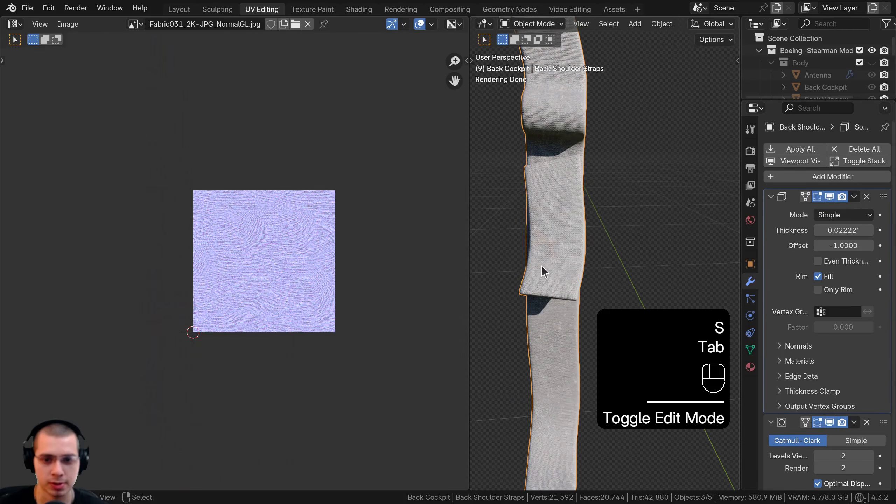
pyautogui.scroll(-3, 542, 266)
pyautogui.scroll(3, 610, 254)
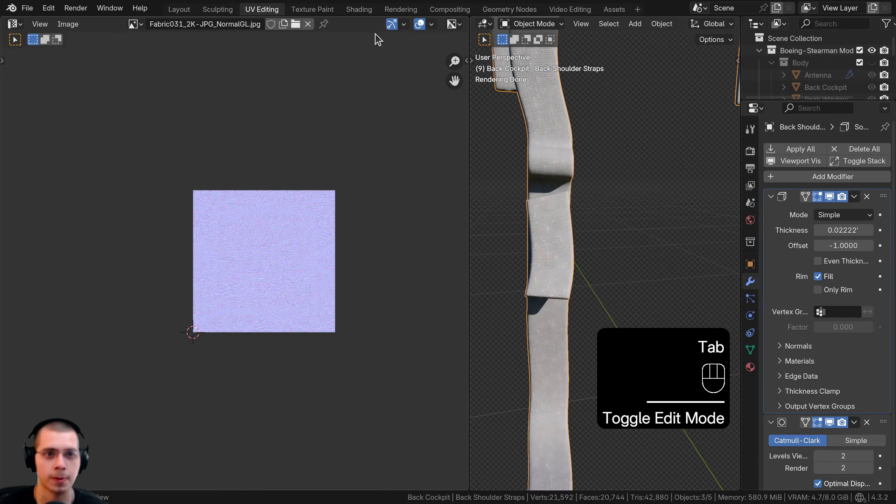
# In the Shading workspace, insert an RGB Curves node between the Base Color texture and the Principled BSDF's Base Color input
pyautogui.click(359, 9)
pyautogui.moveTo(614, 258); pyautogui.dragTo(579, 280, button='middle')
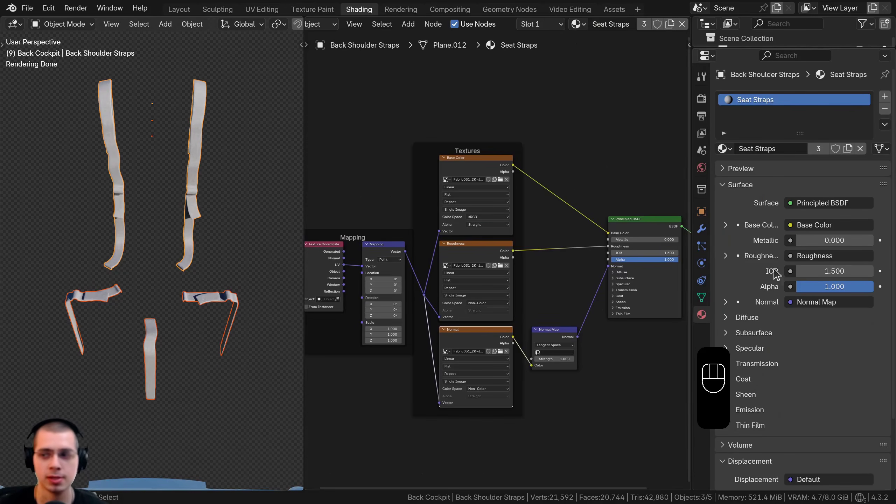
pyautogui.moveTo(422, 192); pyautogui.dragTo(346, 220, button='middle')
pyautogui.scroll(5, 478, 238)
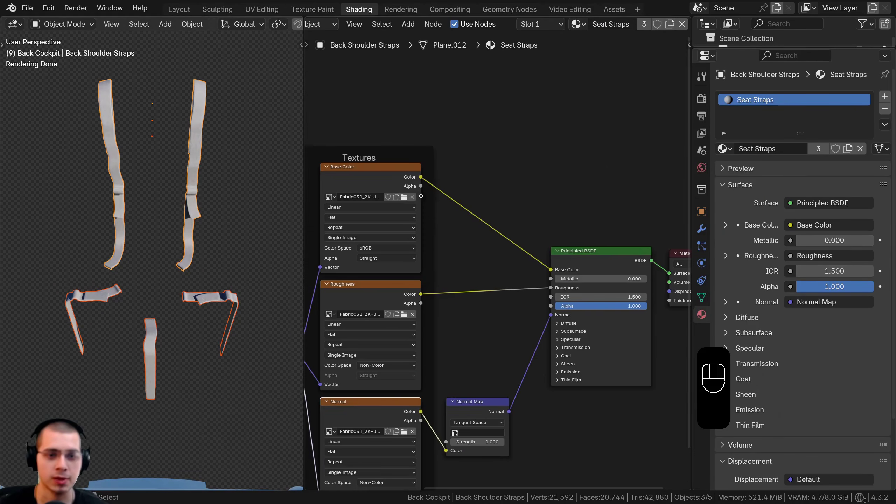
pyautogui.moveTo(400, 184); pyautogui.dragTo(401, 182)
pyautogui.moveTo(454, 145); pyautogui.dragTo(454, 155, button='middle')
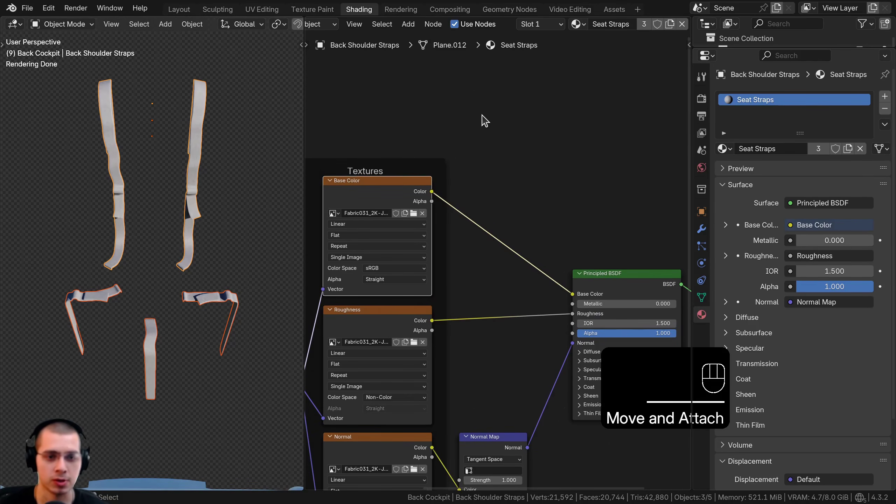
pyautogui.hotkey('shift', 'a')
pyautogui.write('rgb')
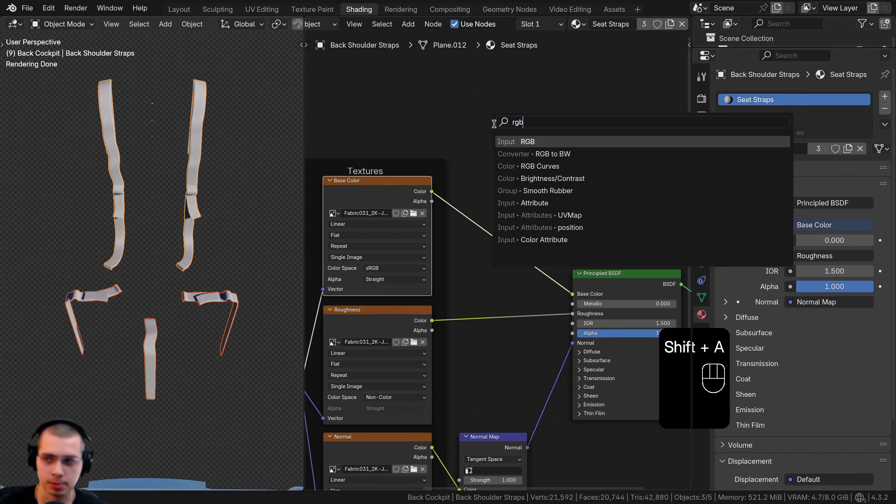
pyautogui.click(521, 166)
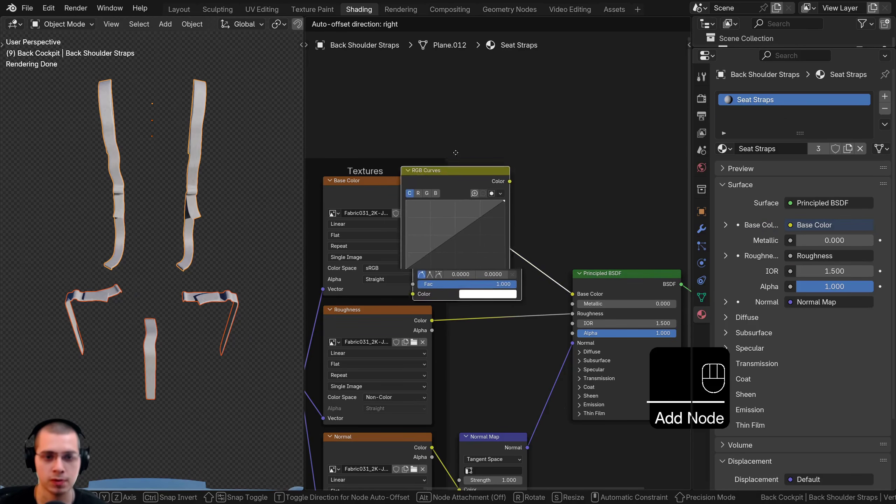
pyautogui.click(471, 152)
pyautogui.moveTo(590, 281); pyautogui.dragTo(552, 285, button='middle')
pyautogui.moveTo(509, 173); pyautogui.dragTo(503, 178)
# Darken the strap color by bending the RGB Curves node's combined curve down to a point at 0.6683, 0.2892
pyautogui.scroll(5, 504, 247)
pyautogui.scroll(2, 512, 246)
pyautogui.moveTo(472, 209); pyautogui.dragTo(501, 244)
# Hide the shoulder, lap and center straps, leaving the instruments panel in view
pyautogui.press('a')
pyautogui.moveTo(282, 250); pyautogui.dragTo(195, 240, button='middle')
pyautogui.press('h')
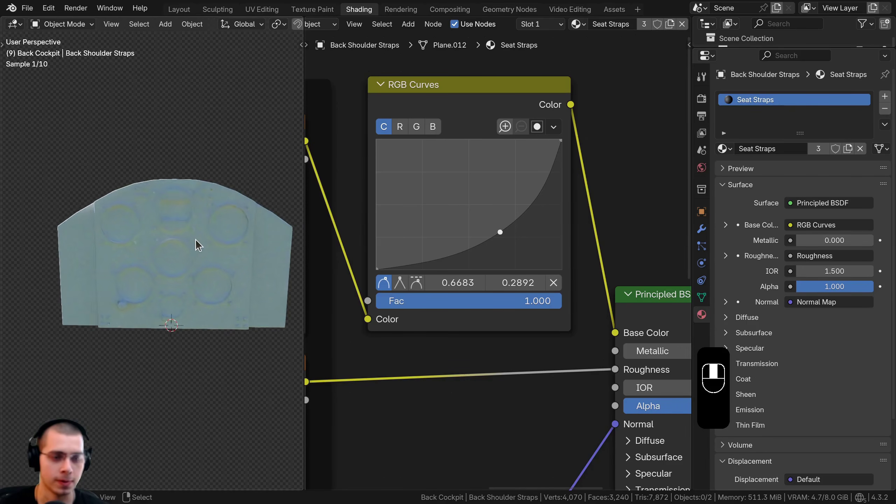
# Assign the existing Cockpit Black material to the back instruments panel and hide the panel, leaving the gauges in view
pyautogui.click(261, 242)
pyautogui.click(527, 26)
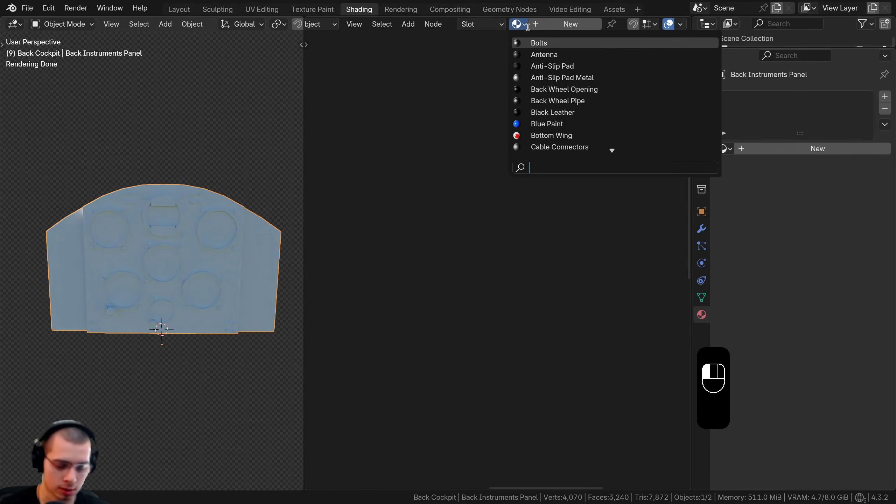
pyautogui.write('black')
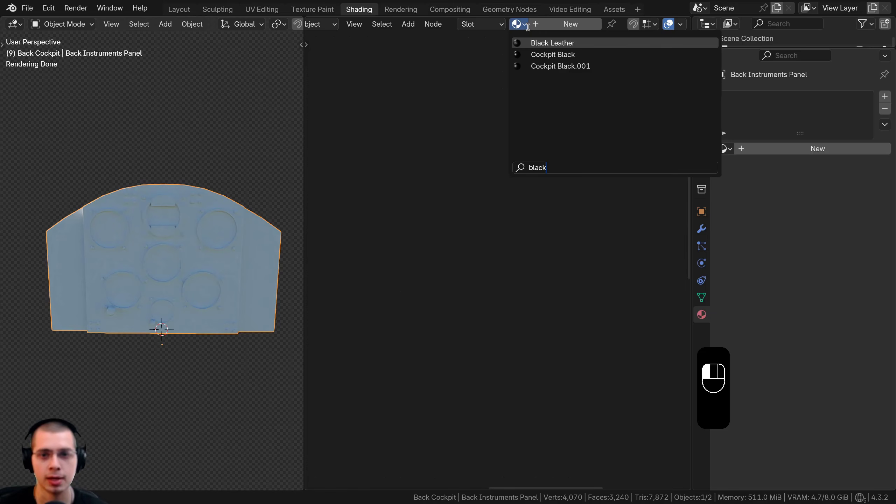
pyautogui.click(537, 54)
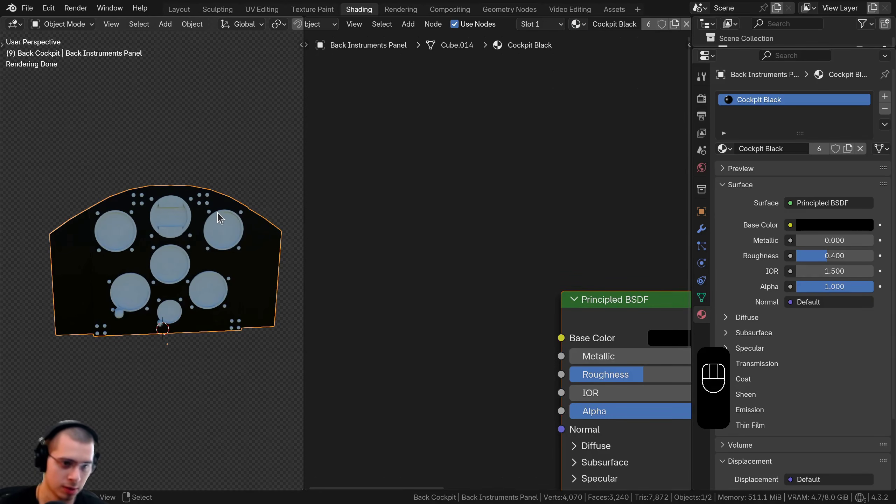
pyautogui.press('j')
pyautogui.press('h')
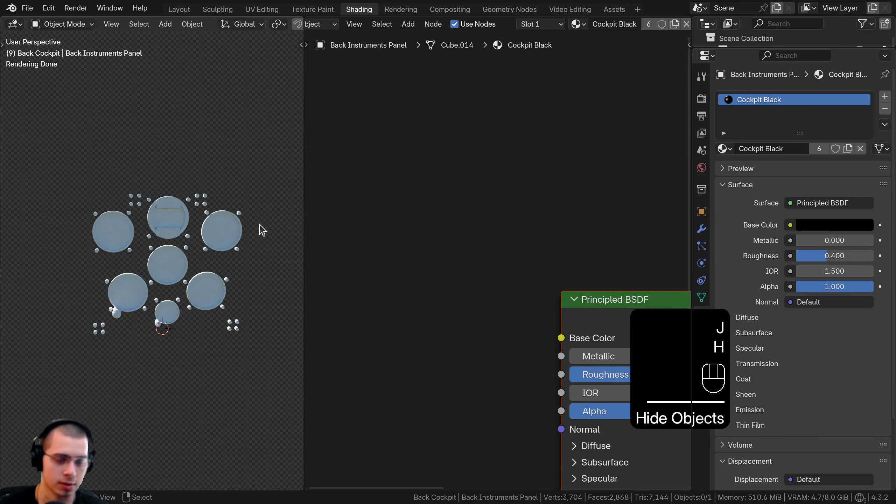
# Create a new material named Instruments on the Back Instruments object
pyautogui.click(165, 214)
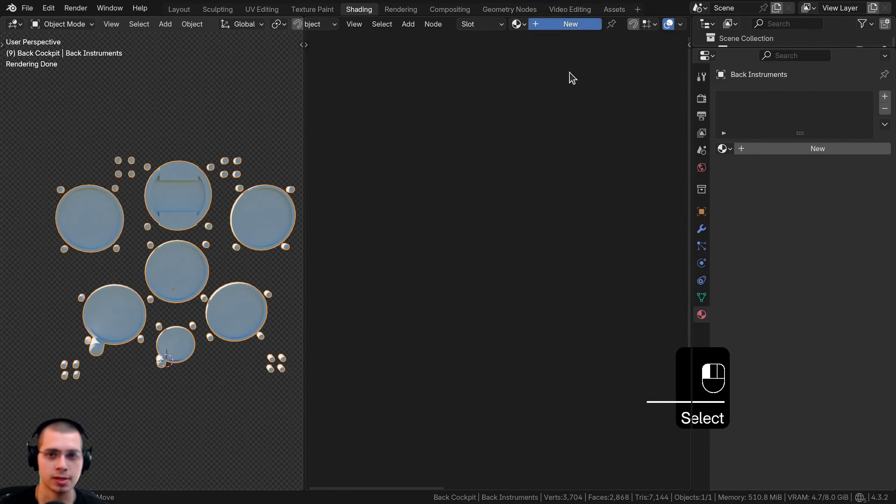
pyautogui.click(571, 24)
pyautogui.doubleClick(612, 25)
pyautogui.write('Instruments')
pyautogui.press('Return')
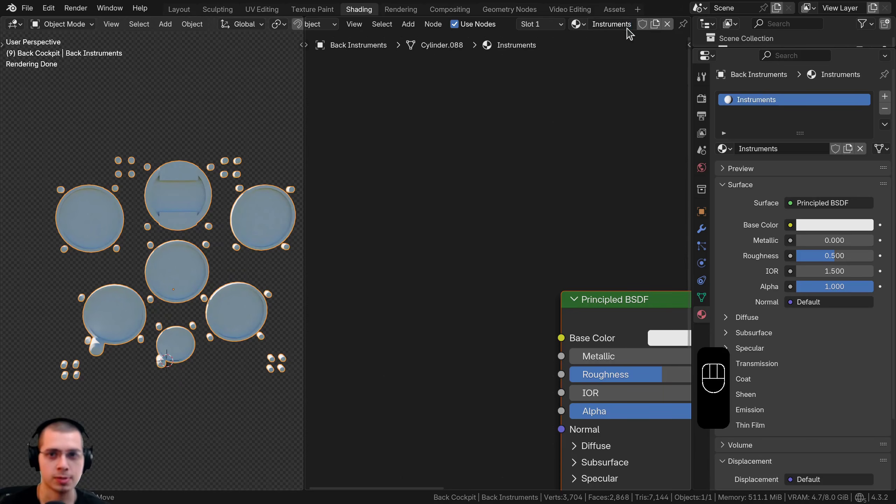
pyautogui.scroll(-2, 369, 153)
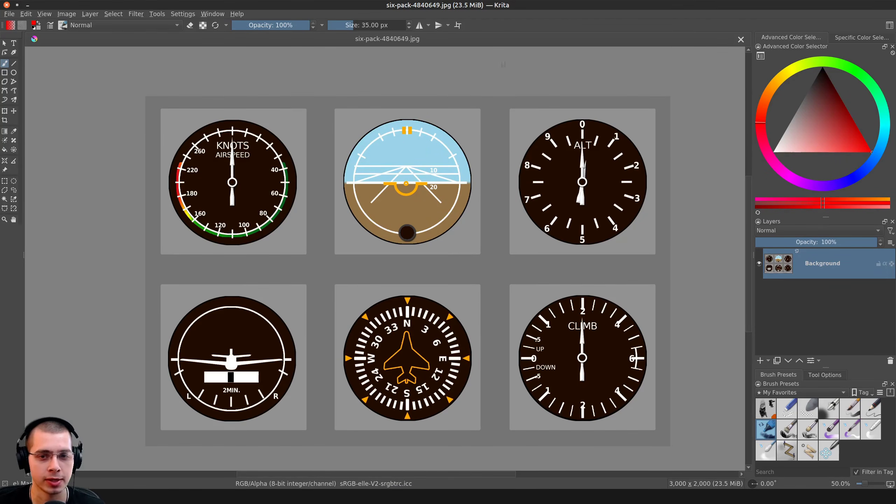
# Switch to Krita and delete the gray background around the six gauges in six-pack-4840649.jpg using a contiguous selection
pyautogui.moveTo(545, 296); pyautogui.dragTo(533, 289, button='middle')
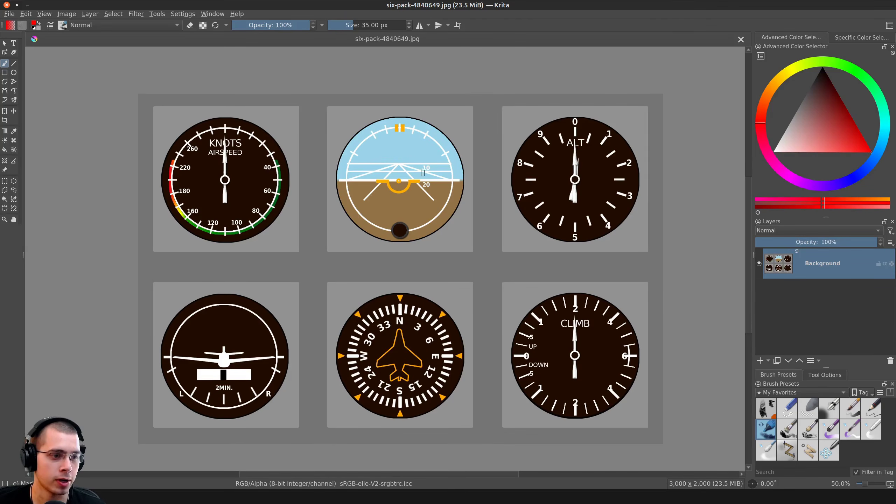
pyautogui.moveTo(423, 172); pyautogui.dragTo(391, 167, button='middle')
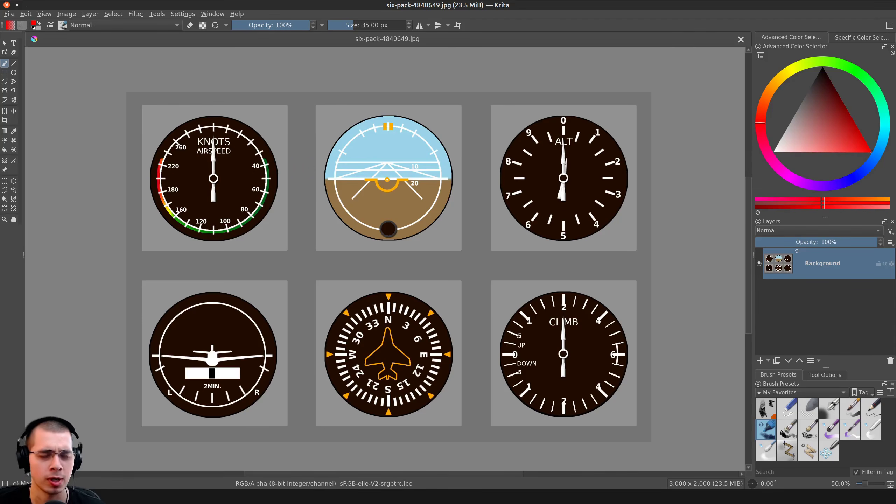
pyautogui.click(5, 200)
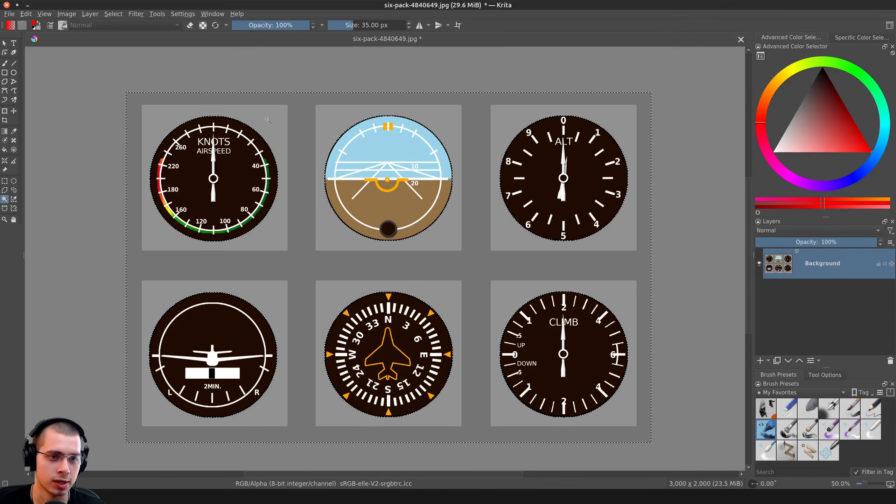
pyautogui.click(310, 135)
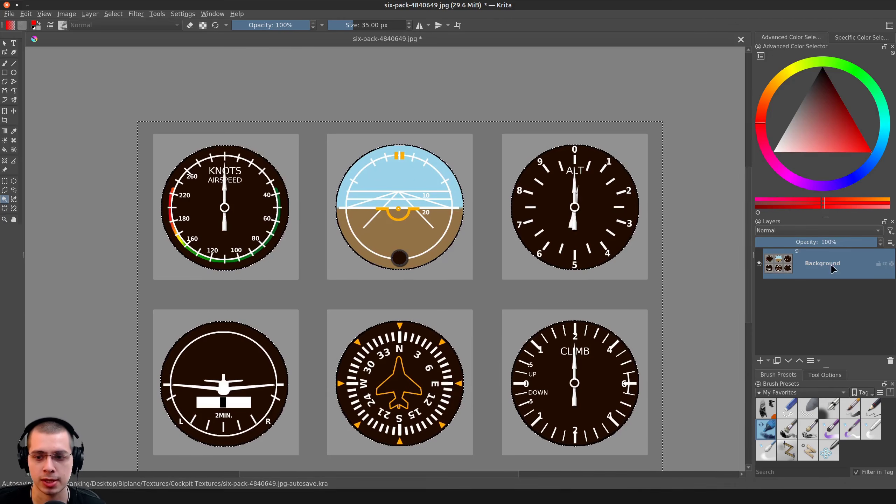
pyautogui.click(824, 375)
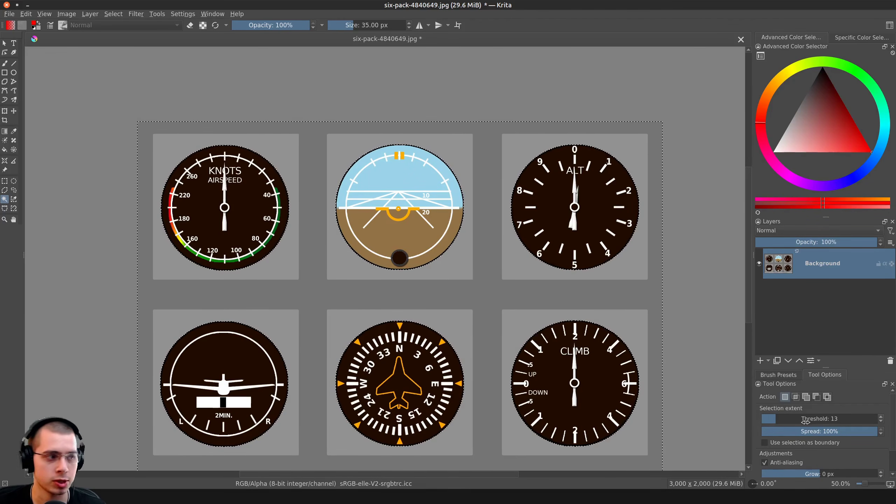
pyautogui.scroll(1, 339, 210)
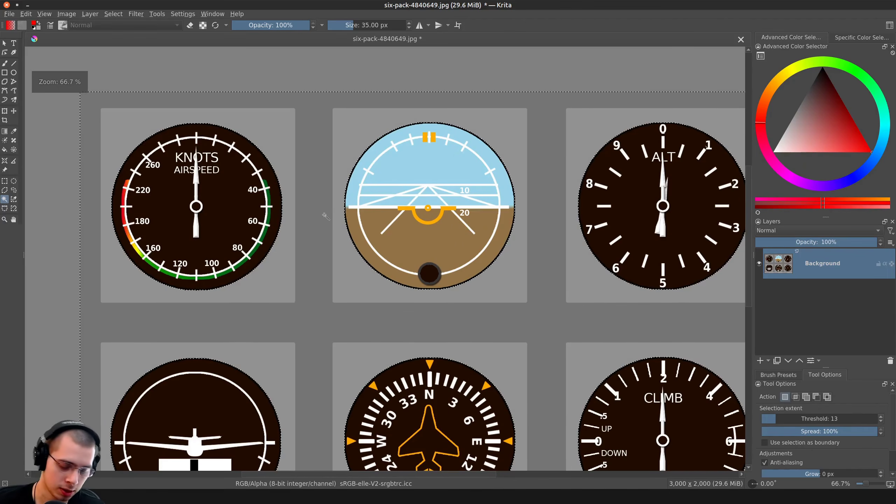
pyautogui.press('Delete')
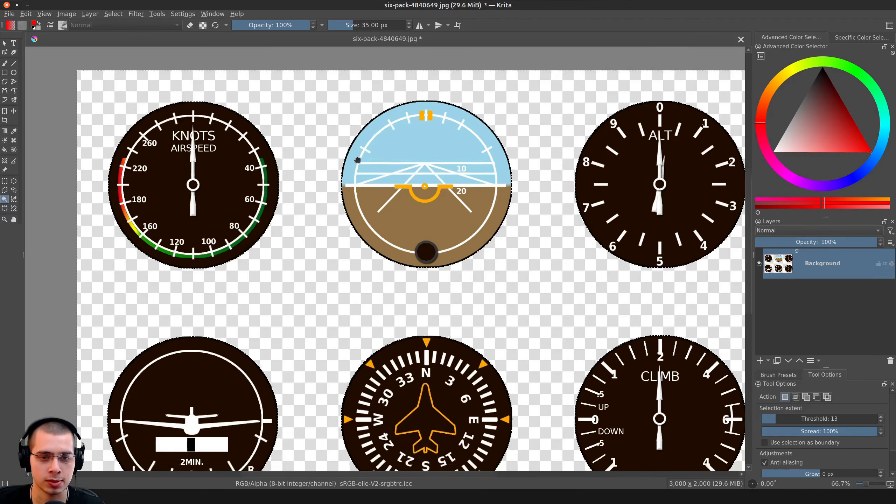
# Add a new paint layer and move it beneath the Background layer
pyautogui.scroll(-1, 323, 210)
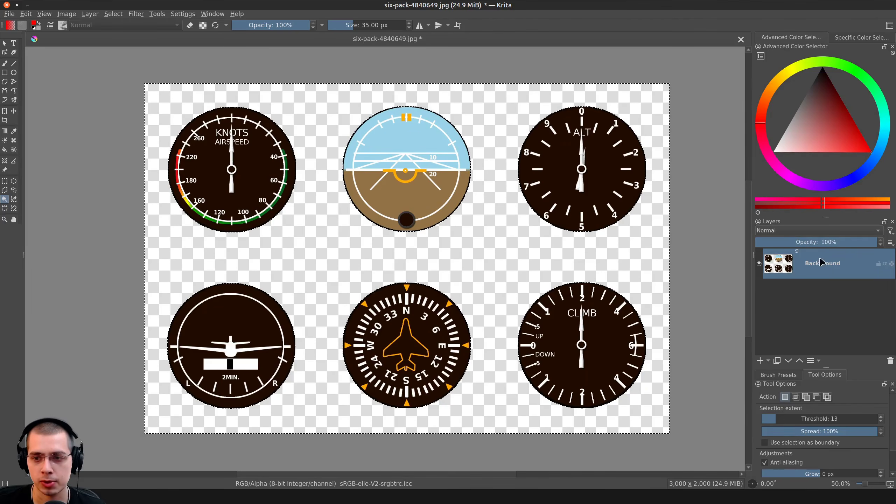
pyautogui.click(760, 361)
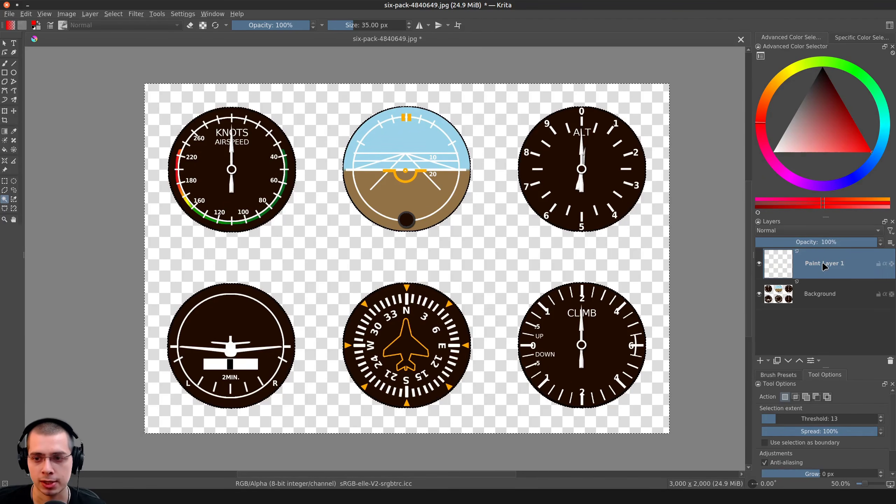
pyautogui.moveTo(824, 268); pyautogui.dragTo(826, 330)
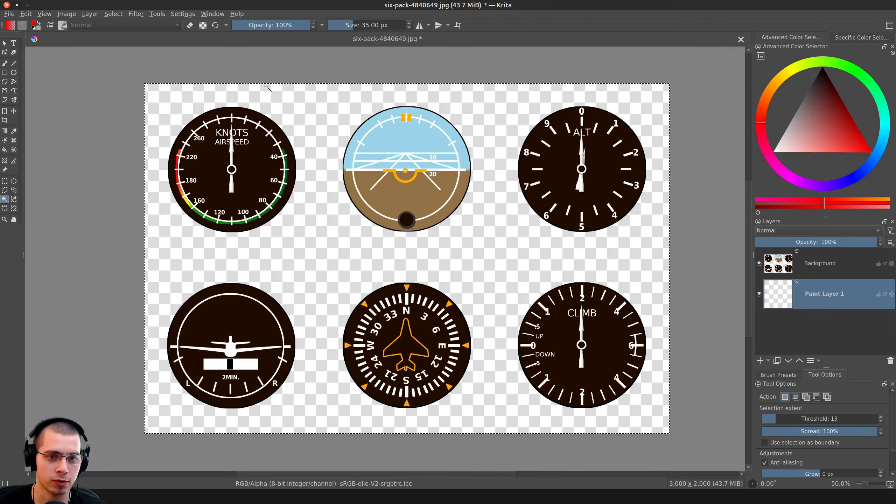
pyautogui.moveTo(422, 147); pyautogui.dragTo(418, 141, button='middle')
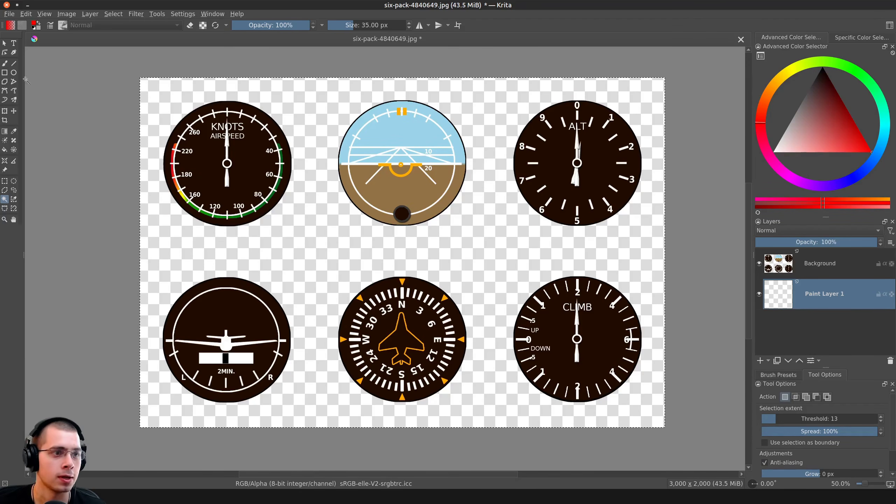
# Paint all of Paint Layer 1 black behind the gauges with a large brush of about 648 px
pyautogui.click(4, 64)
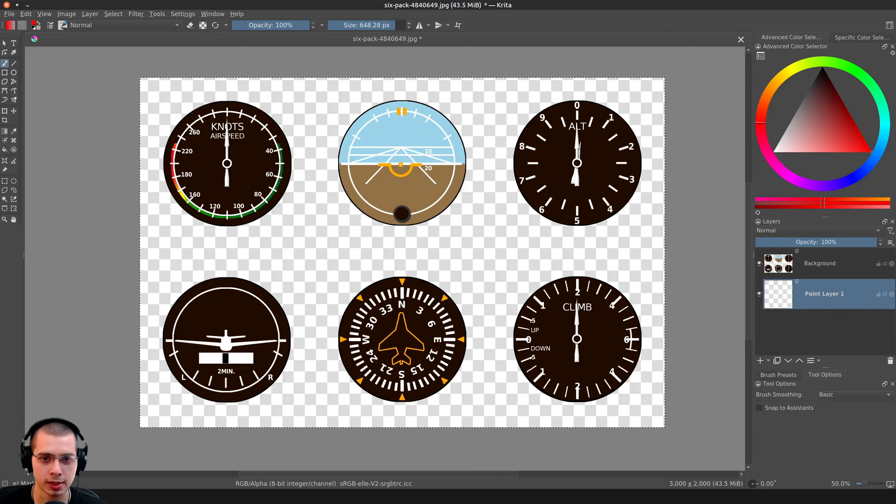
pyautogui.rightClick(495, 178)
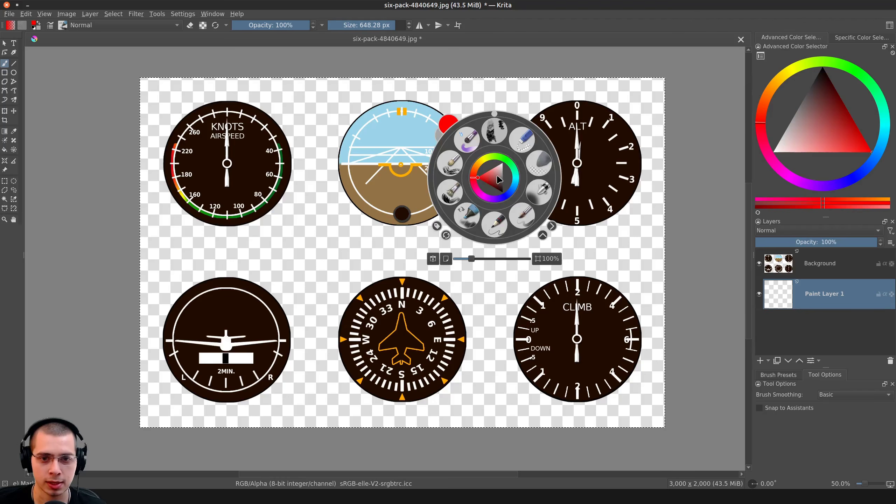
pyautogui.click(465, 215)
pyautogui.press('d')
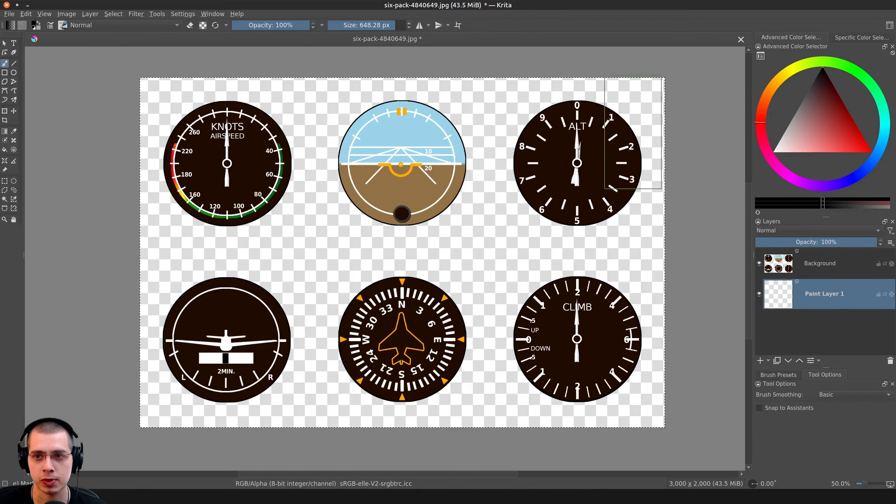
pyautogui.scroll(-2, 521, 233)
pyautogui.moveTo(619, 172)
pyautogui.mouseDown()
pyautogui.moveTo(325, 170)
pyautogui.moveTo(430, 206)
pyautogui.moveTo(579, 226)
pyautogui.moveTo(317, 279)
pyautogui.moveTo(578, 293)
pyautogui.moveTo(444, 267)
pyautogui.moveTo(424, 317)
pyautogui.moveTo(578, 307)
pyautogui.moveTo(588, 268)
pyautogui.moveTo(462, 184)
pyautogui.moveTo(444, 272)
pyautogui.mouseUp()
pyautogui.scroll(2, 444, 272)
pyautogui.moveTo(444, 272); pyautogui.dragTo(371, 310, button='middle')
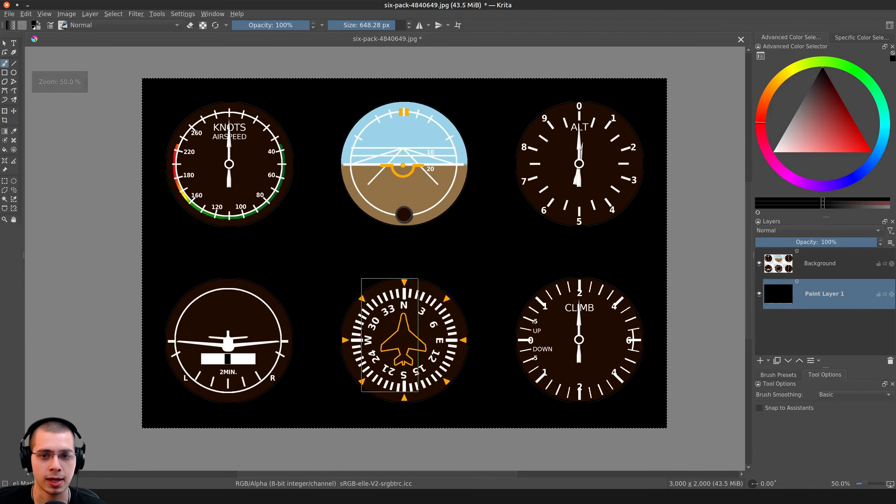
# Export the gauge image as a PNG named Instruments Black Background.png into the Texture Files folder
pyautogui.click(9, 15)
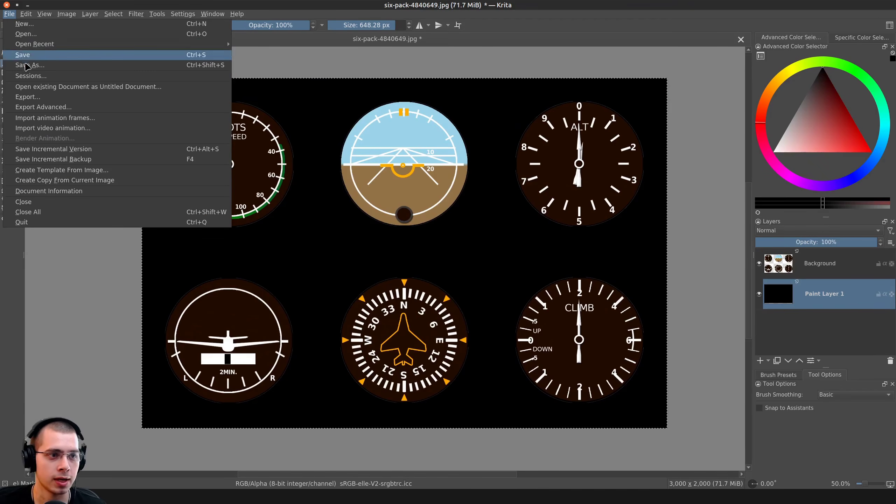
pyautogui.click(54, 99)
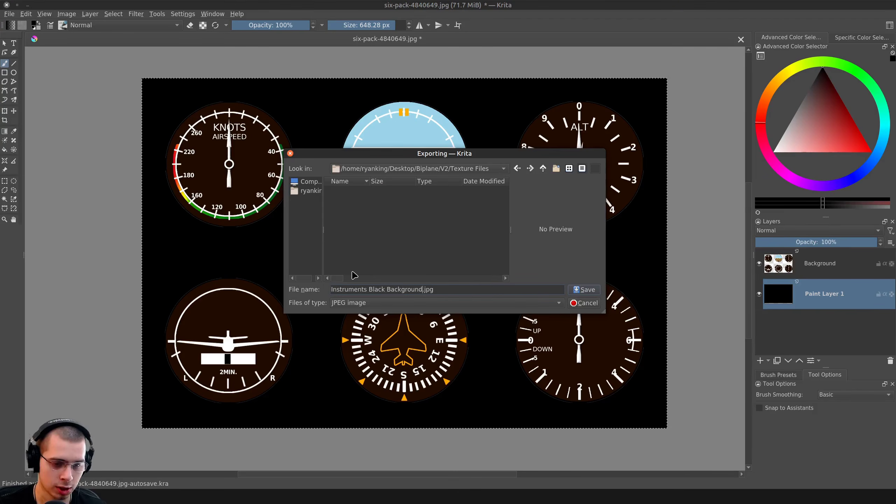
pyautogui.click(396, 305)
pyautogui.click(312, 296)
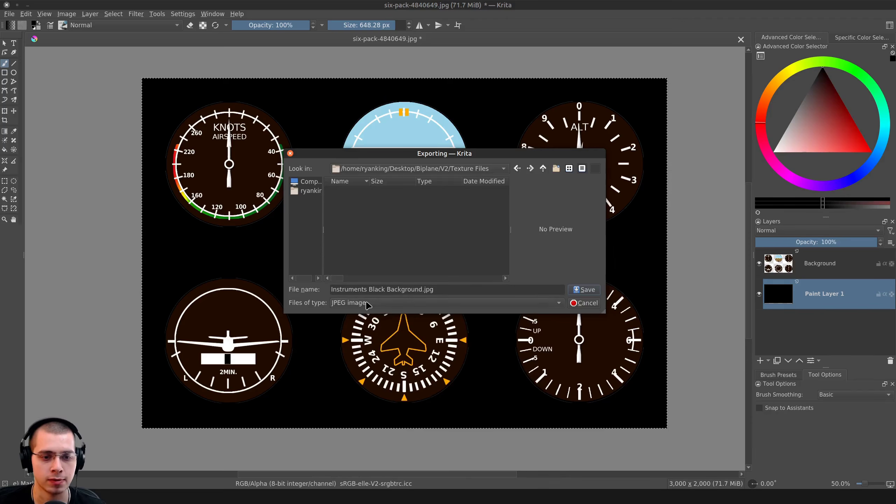
pyautogui.click(368, 306)
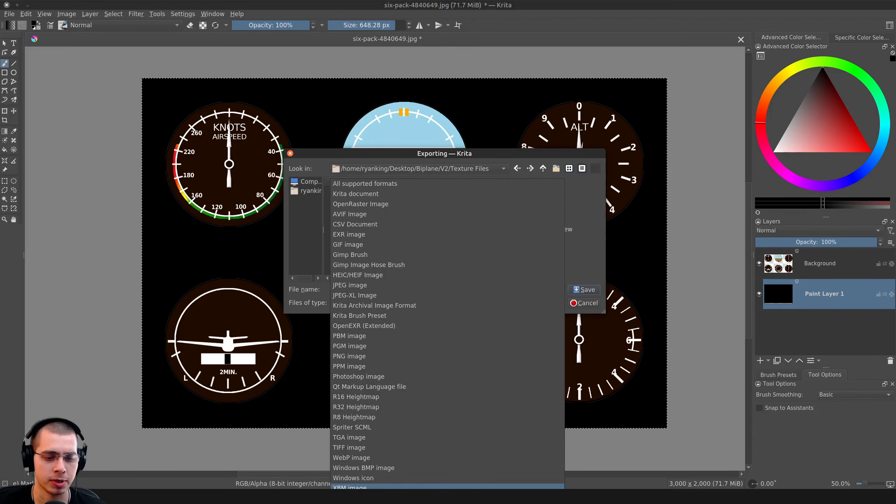
pyautogui.click(349, 356)
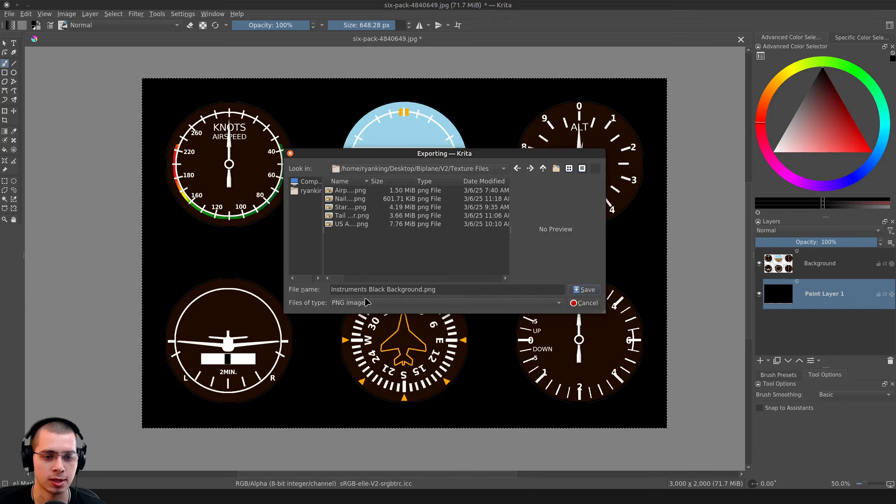
pyautogui.click(582, 290)
pyautogui.click(548, 321)
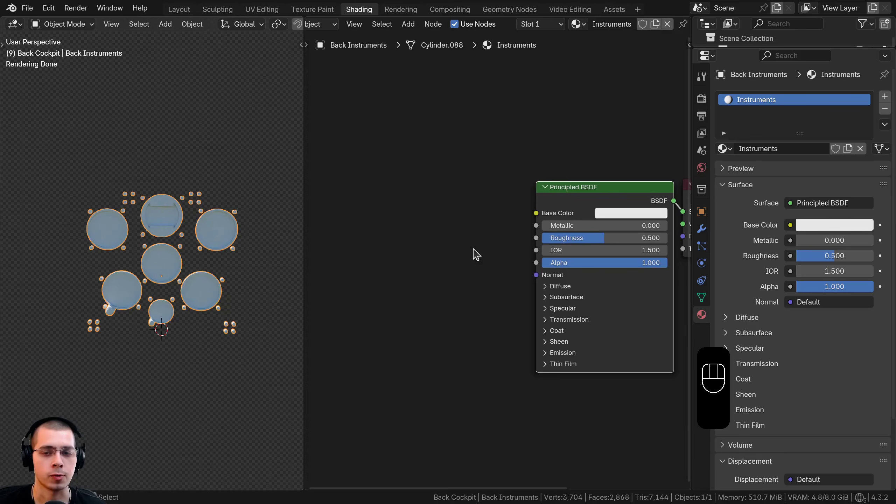
# Back in Blender, add an Image Texture node beside the Principled BSDF in the Instruments material
pyautogui.moveTo(473, 251); pyautogui.dragTo(469, 259, button='middle')
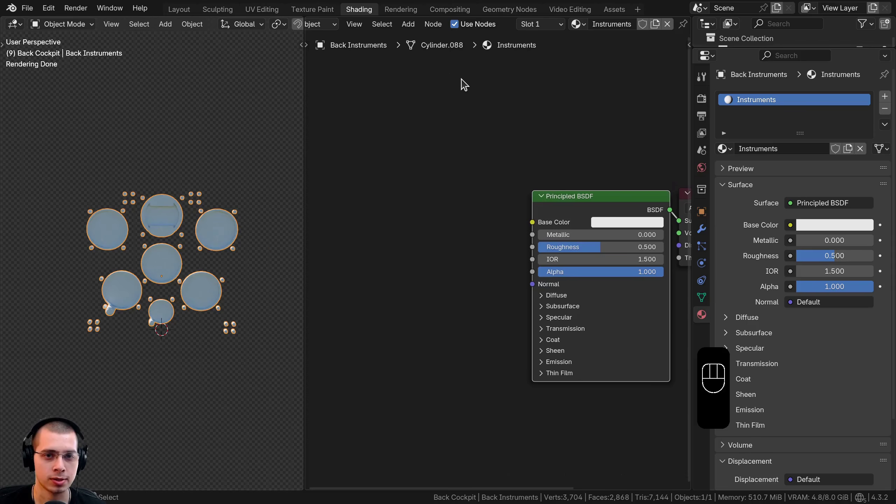
pyautogui.hotkey('shift', 'a')
pyautogui.write('im')
pyautogui.press('Return')
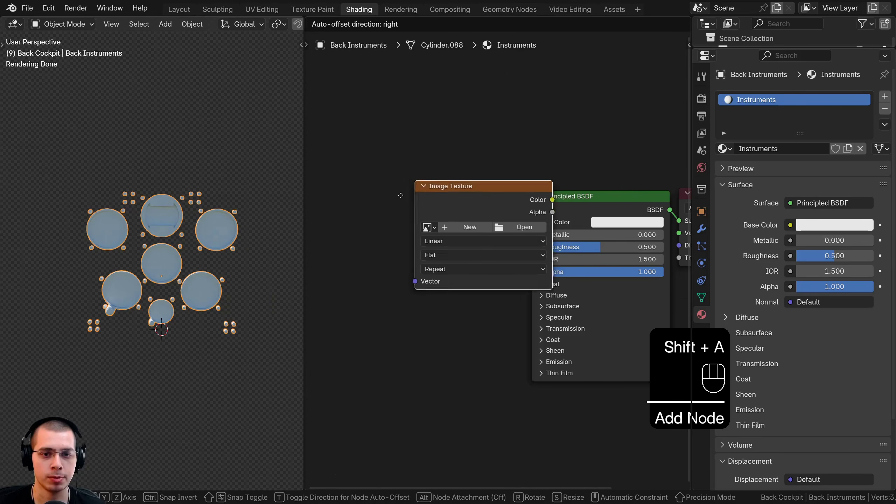
pyautogui.click(361, 216)
pyautogui.moveTo(474, 264); pyautogui.dragTo(484, 234, button='middle')
pyautogui.scroll(2, 484, 234)
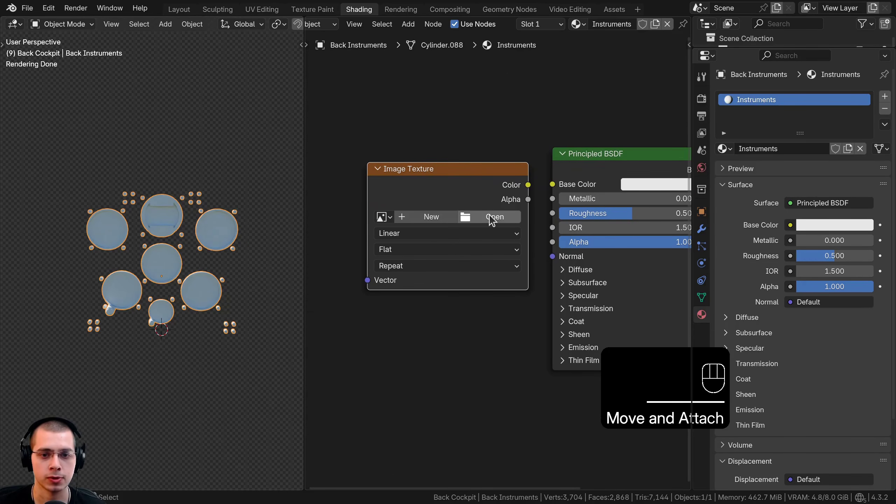
# Load Instruments Black Background.png from Texture Files into the Image Texture node and link its Color to the Principled BSDF's Base Color
pyautogui.click(492, 218)
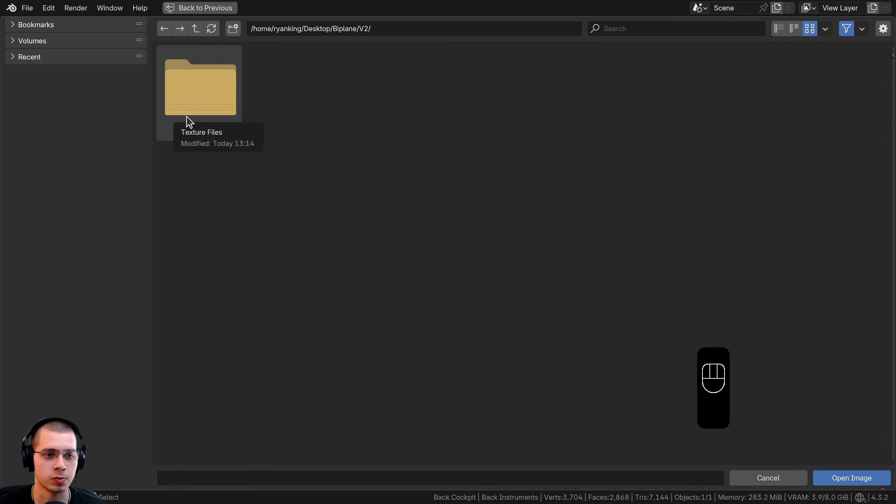
pyautogui.doubleClick(199, 109)
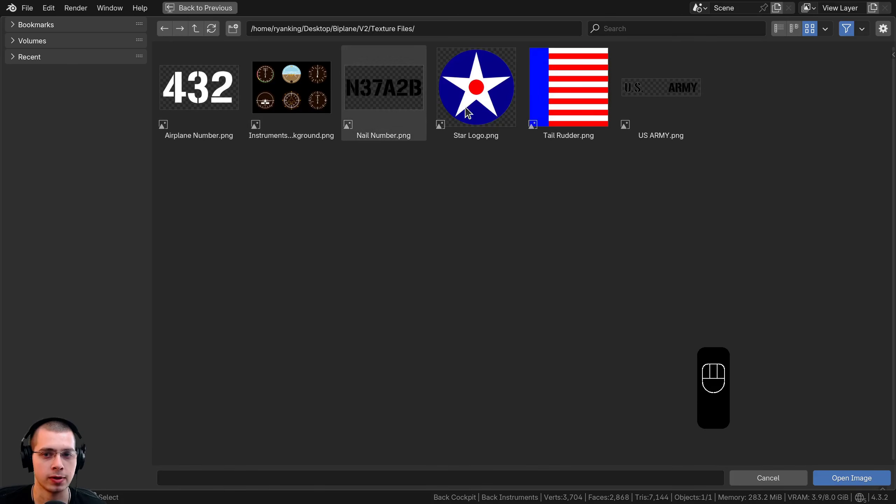
pyautogui.doubleClick(314, 82)
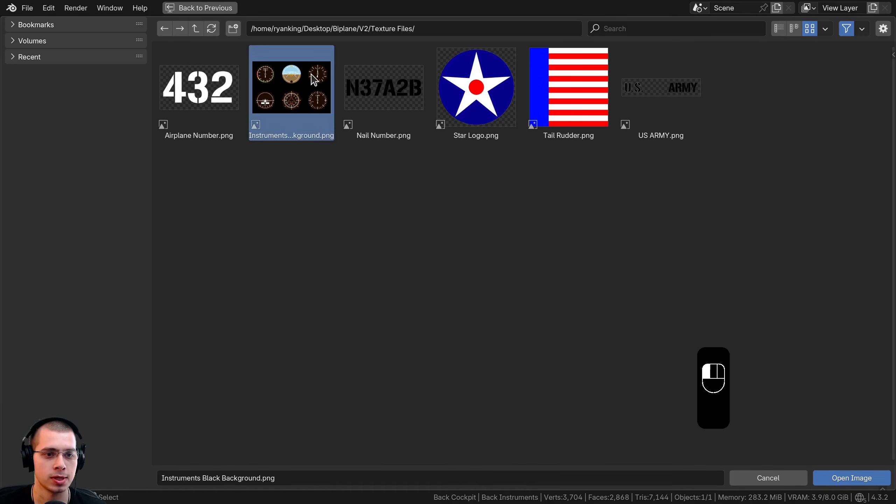
pyautogui.moveTo(471, 199); pyautogui.dragTo(416, 205)
pyautogui.moveTo(562, 190); pyautogui.dragTo(561, 191)
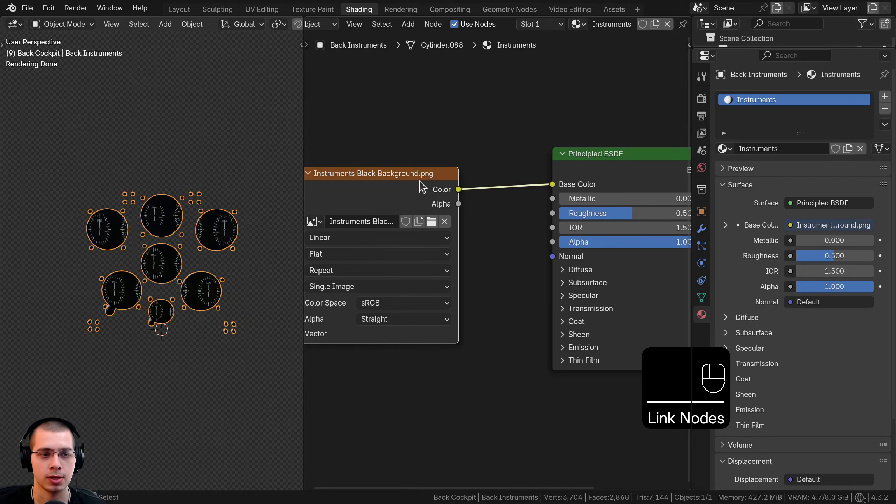
# Move the Instruments Black Background.png texture node closer to the Principled BSDF
pyautogui.moveTo(419, 180); pyautogui.dragTo(508, 181)
pyautogui.moveTo(205, 249); pyautogui.dragTo(265, 230, button='middle')
pyautogui.press('Tab')
pyautogui.press('a')
pyautogui.scroll(3, 170, 181)
pyautogui.press('Tab')
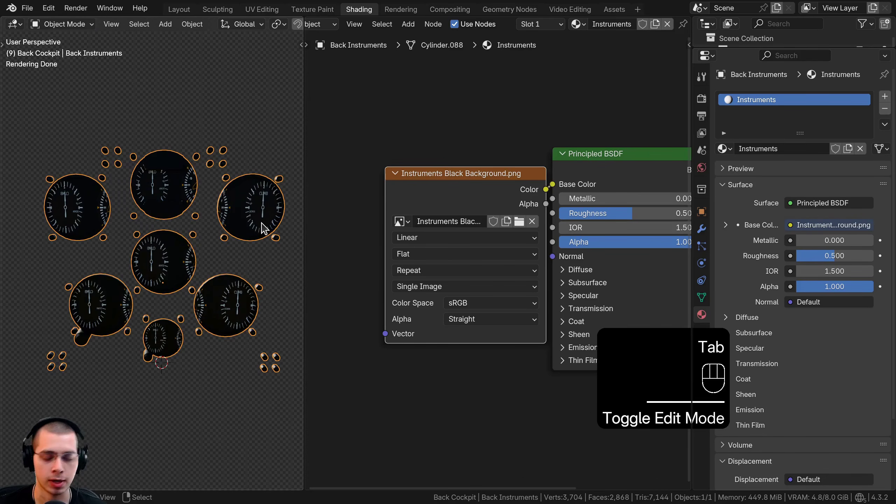
# Unwrap all faces of Back Instruments with Project from View, using the back orthographic view
pyautogui.press('ctrl+KP_1')
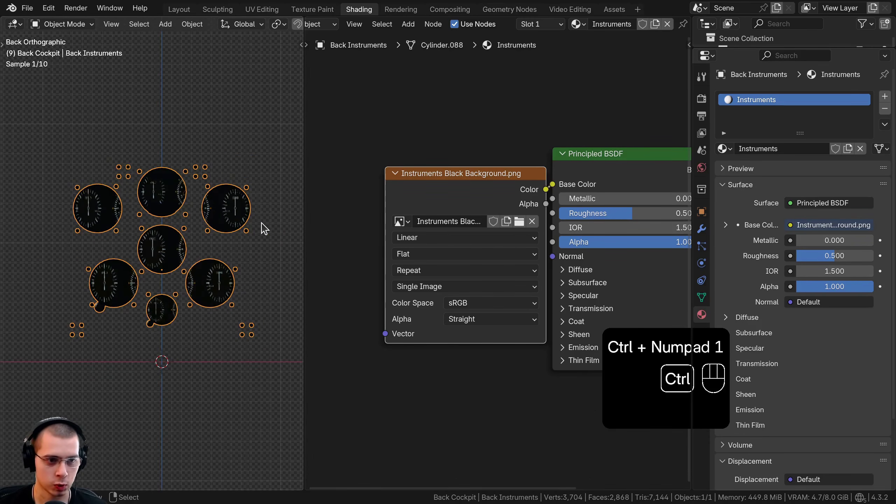
pyautogui.scroll(1, 170, 144)
pyautogui.press('Tab')
pyautogui.press('a')
pyautogui.press('a')
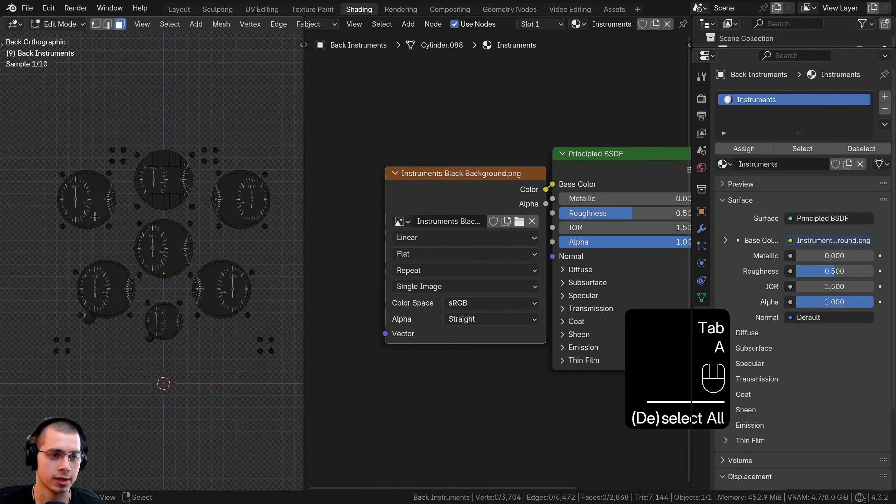
pyautogui.press('u')
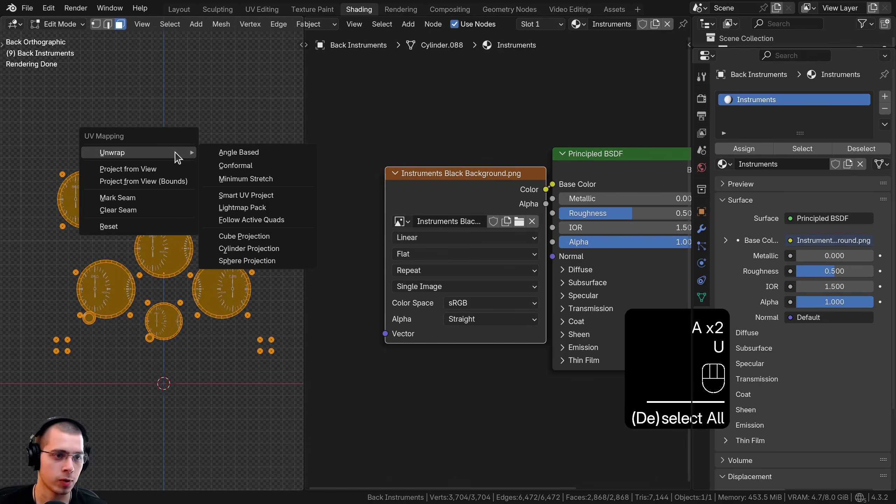
pyautogui.click(165, 171)
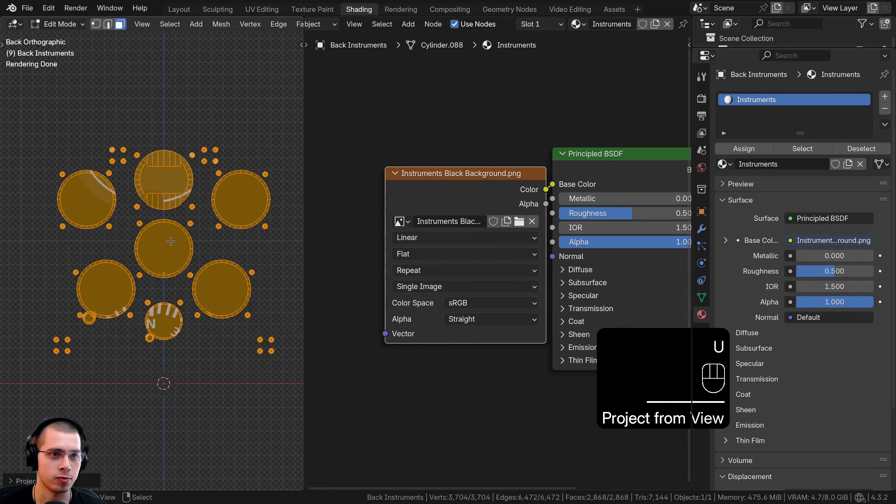
# Go to the UV Editing workspace, frame the instruments and select all their UV islands
pyautogui.click(262, 9)
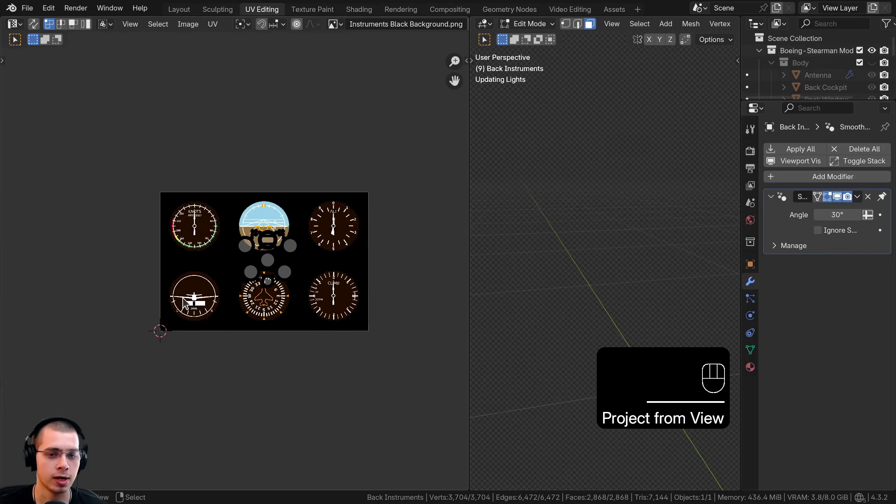
pyautogui.press('KP_Decimal')
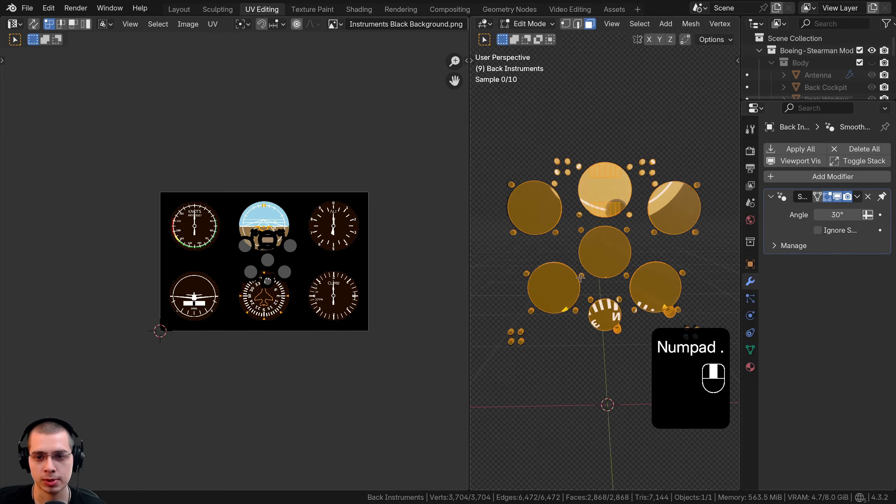
pyautogui.scroll(4, 306, 326)
pyautogui.press('a')
pyautogui.scroll(-4, 329, 233)
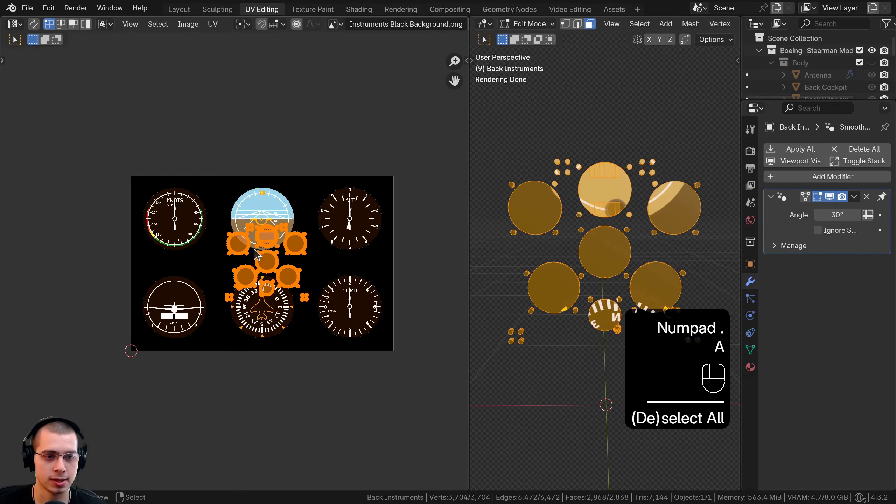
# Scale up and shift all UV islands until the large gauge circles match the size of the dials in the image
pyautogui.press('s')
pyautogui.click(370, 267)
pyautogui.press('g')
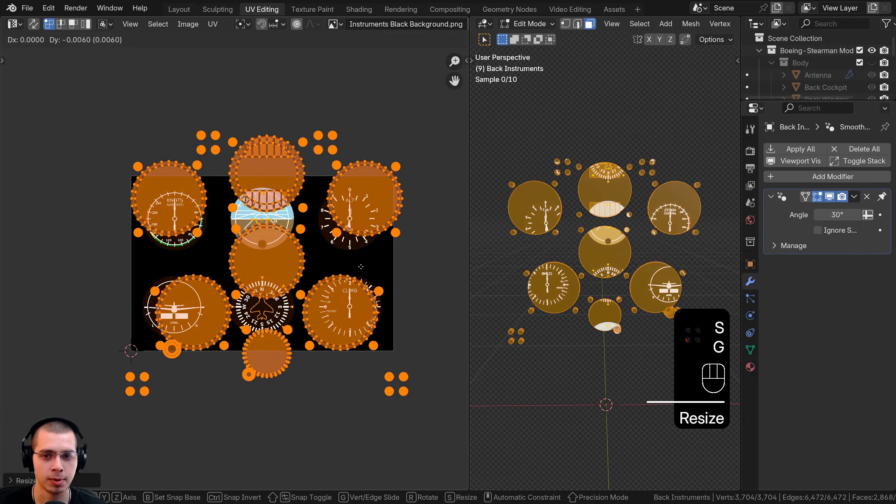
pyautogui.click(365, 284)
pyautogui.press('s')
pyautogui.click(296, 281)
pyautogui.press('g')
pyautogui.click(292, 286)
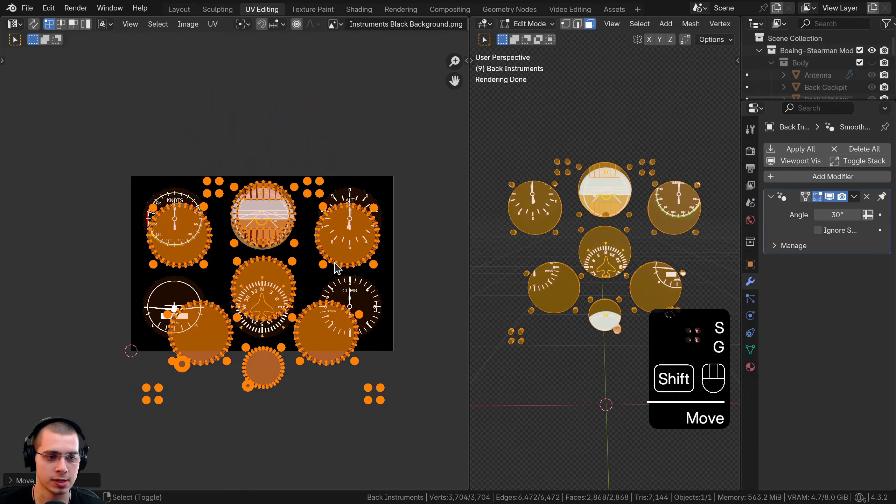
pyautogui.scroll(3, 317, 312)
pyautogui.keyDown('shift'); pyautogui.moveTo(279, 280); pyautogui.dragTo(299, 258, button='middle'); pyautogui.keyUp('shift')
pyautogui.press('g')
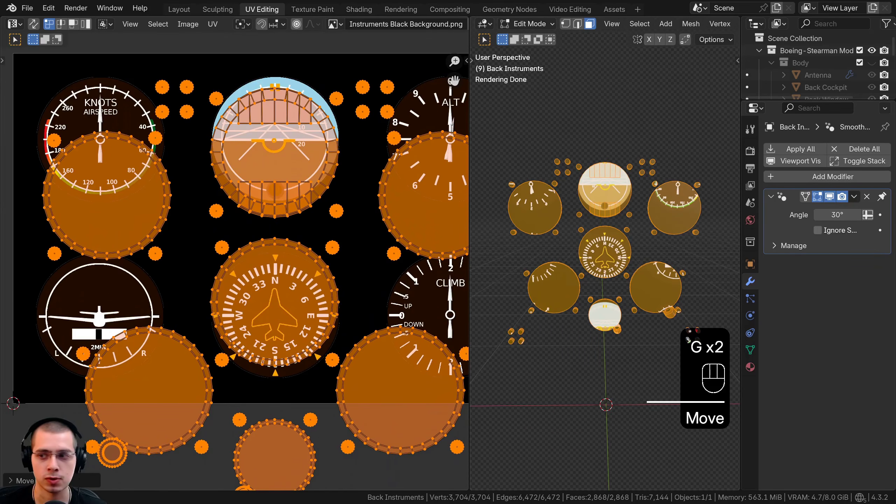
# Move all the UV islands off the image into the empty space beside it
pyautogui.scroll(-3, 235, 258)
pyautogui.press('g')
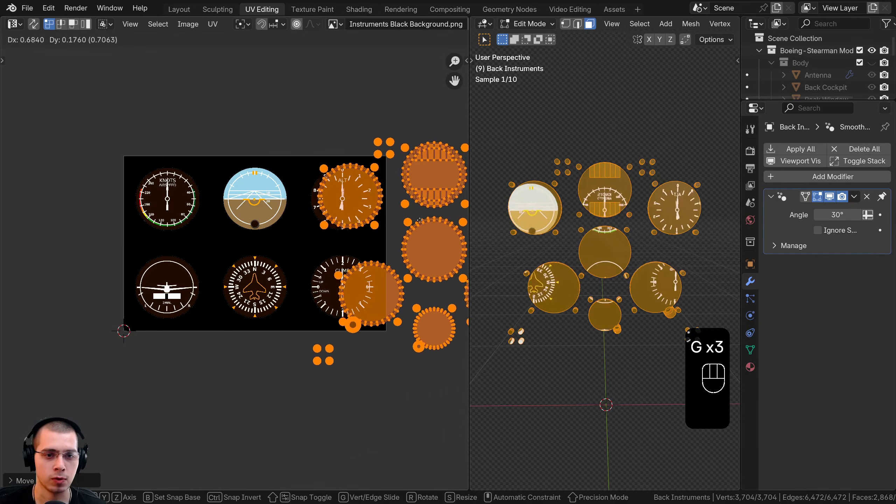
pyautogui.click(11, 215)
pyautogui.press('g')
pyautogui.click(451, 194)
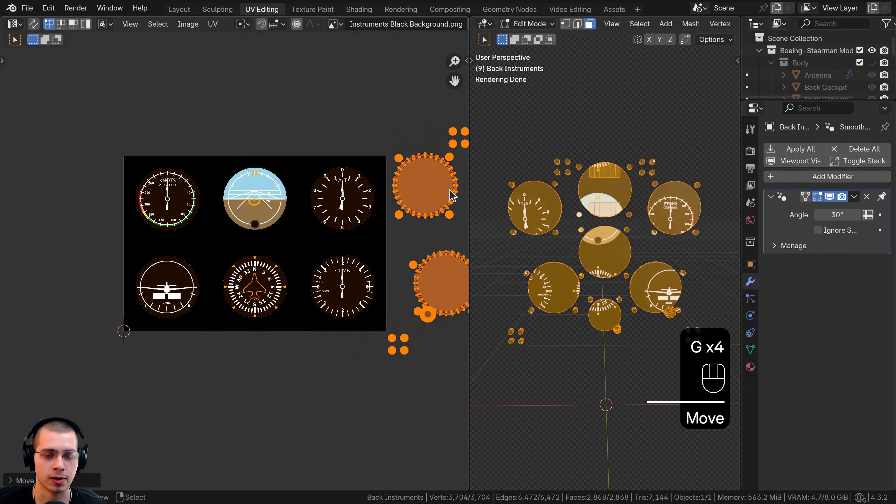
# Select only the upper-centre gauge's UV island and align it over the airplane turn dial marked 2MIN
pyautogui.scroll(-2, 451, 193)
pyautogui.keyDown('shift'); pyautogui.moveTo(451, 194); pyautogui.dragTo(314, 233, button='middle'); pyautogui.keyUp('shift')
pyautogui.hotkey('alt', 'a')
pyautogui.press('l')
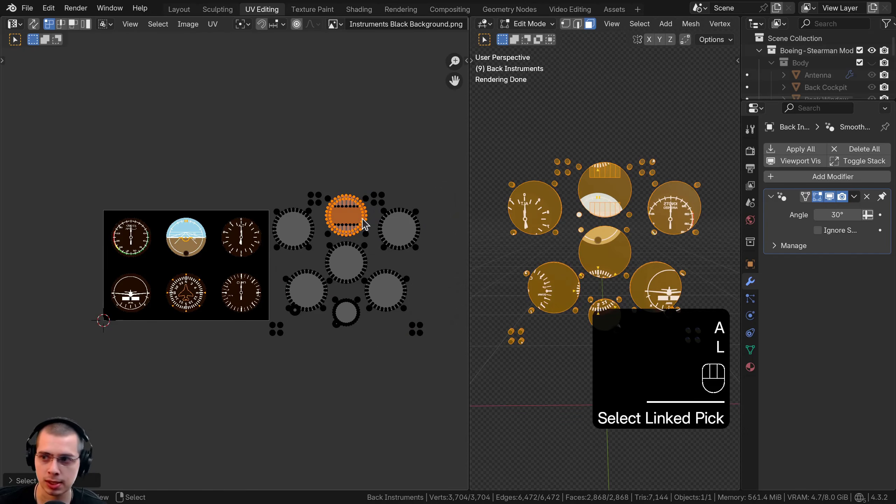
pyautogui.scroll(2, 367, 221)
pyautogui.press('l')
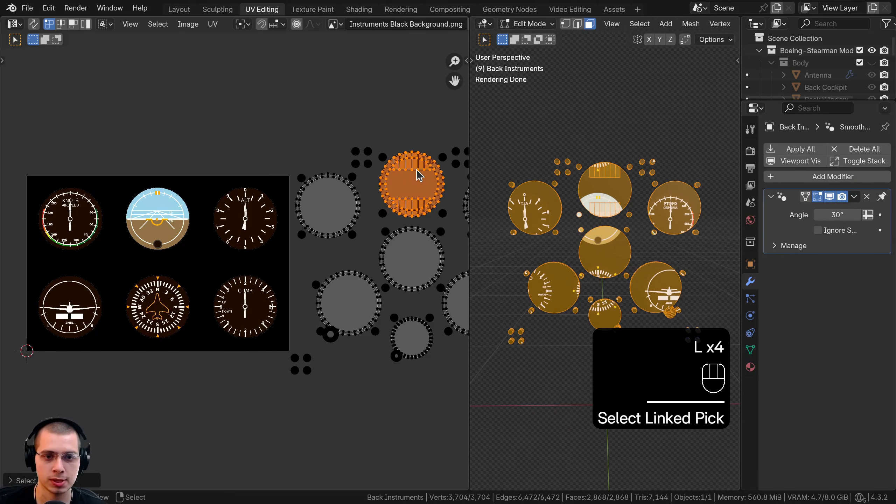
pyautogui.press('g')
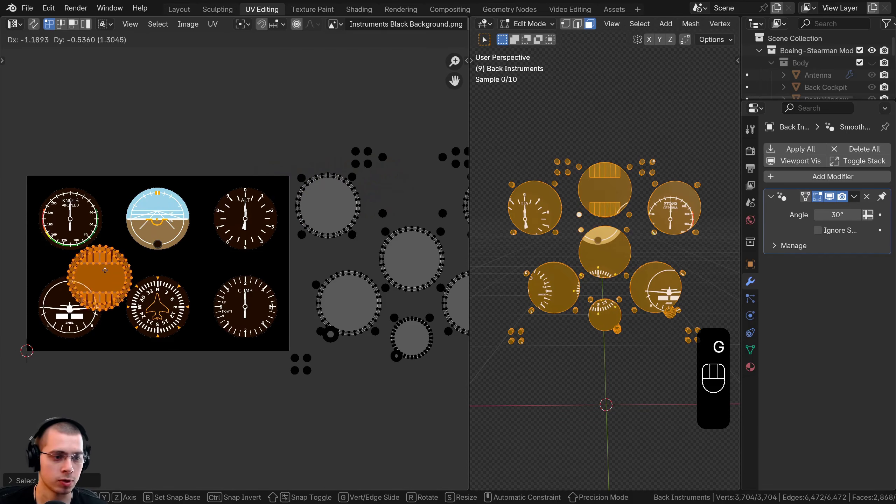
pyautogui.click(79, 297)
pyautogui.keyDown('shift'); pyautogui.moveTo(79, 297); pyautogui.dragTo(176, 250, button='middle'); pyautogui.keyUp('shift')
pyautogui.scroll(3, 173, 249)
pyautogui.press('g')
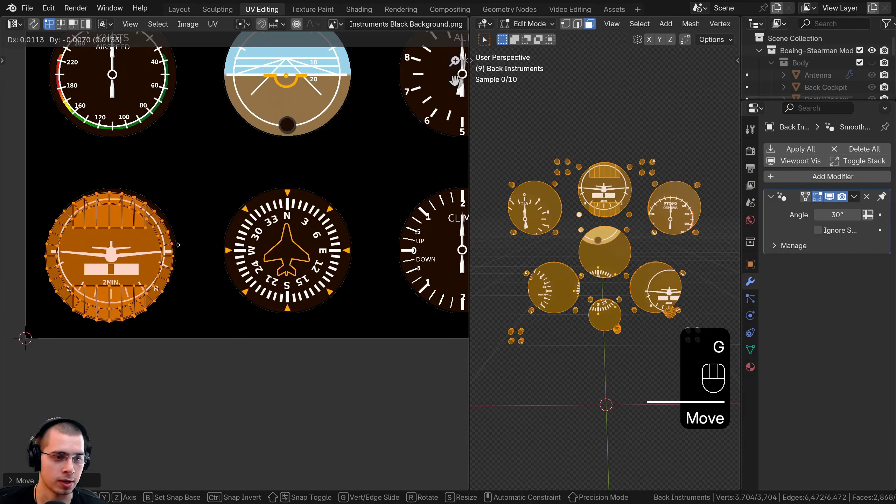
pyautogui.click(230, 282)
pyautogui.press('g')
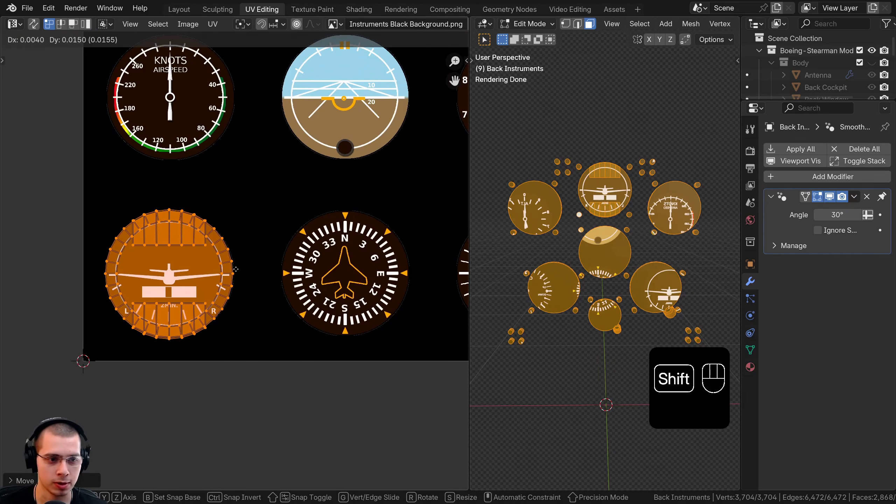
pyautogui.click(235, 268)
# Select all instrument UV islands and mirror them horizontally so the dials read correctly on the model
pyautogui.scroll(4, 584, 205)
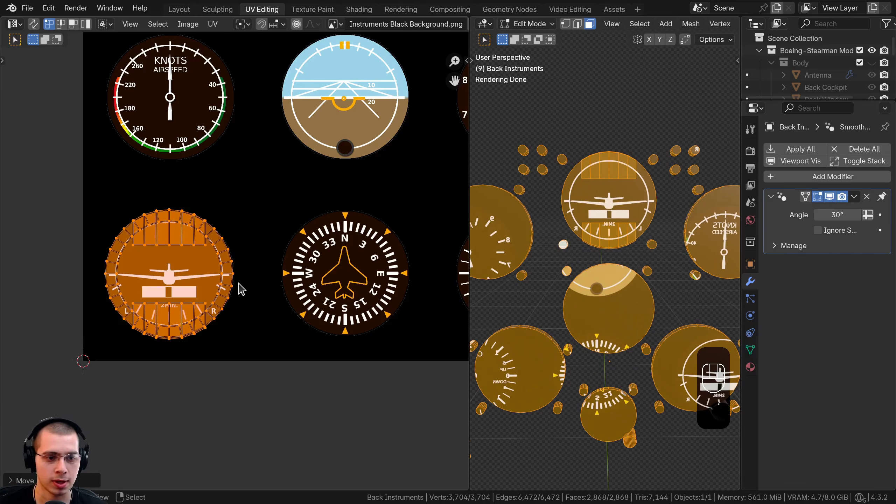
pyautogui.scroll(3, 600, 247)
pyautogui.scroll(-4, 241, 288)
pyautogui.press('a')
# Reselect the upper-centre gauge's UV island and align it over the airplane turn dial again
pyautogui.click(328, 235)
pyautogui.press('g')
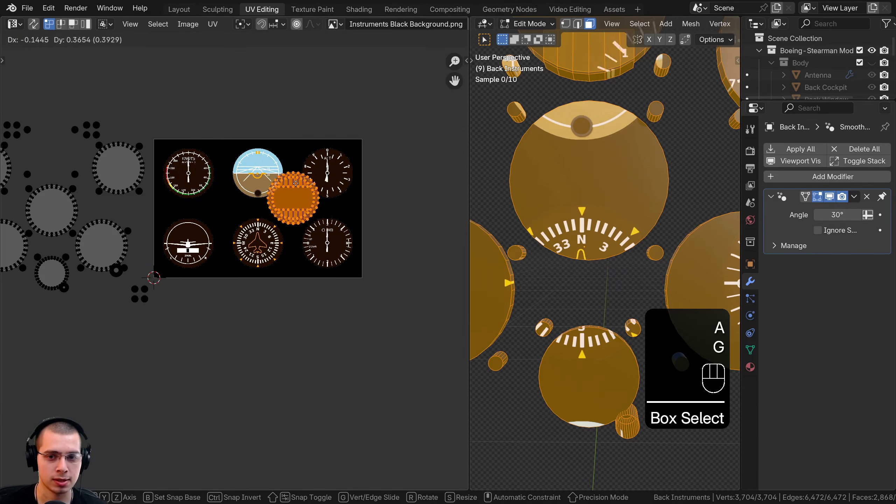
pyautogui.click(263, 188)
pyautogui.moveTo(243, 219); pyautogui.dragTo(237, 271, button='middle')
pyautogui.scroll(5, 237, 271)
pyautogui.press('g')
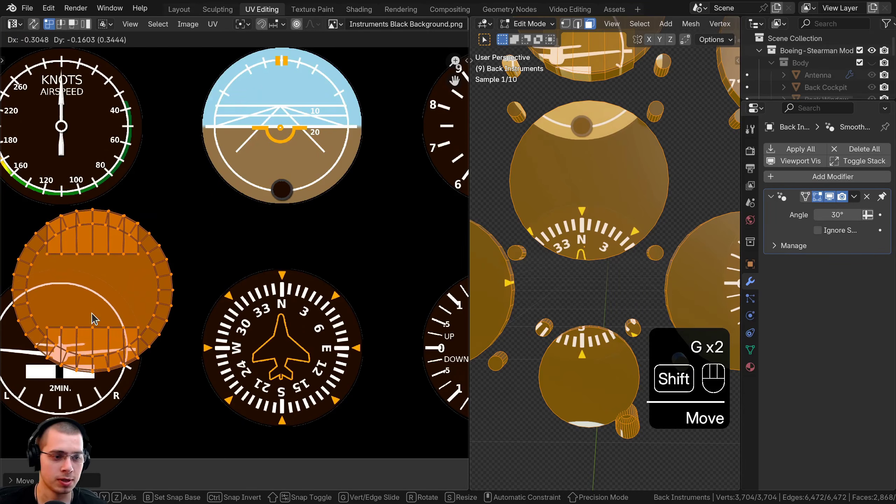
pyautogui.click(93, 319)
pyautogui.moveTo(92, 319); pyautogui.dragTo(239, 212, button='middle')
pyautogui.press('g')
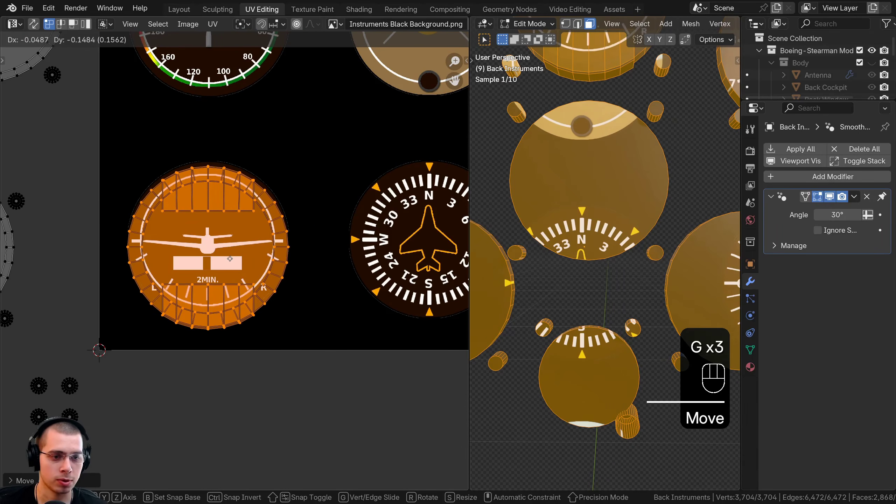
pyautogui.click(230, 258)
# Select the lower-right gauge's UV island and move it onto the image near the compass dial
pyautogui.scroll(-3, 623, 387)
pyautogui.scroll(-3, 463, 339)
pyautogui.scroll(-1, 243, 279)
pyautogui.press('a')
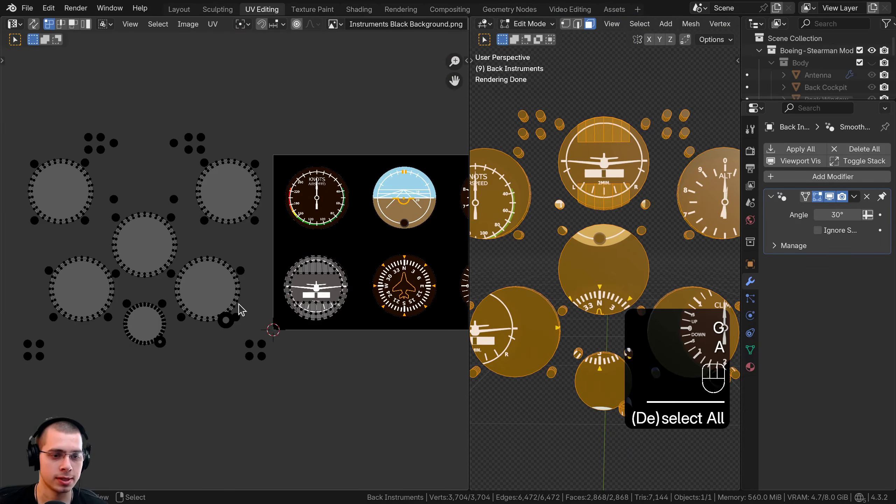
pyautogui.press('l')
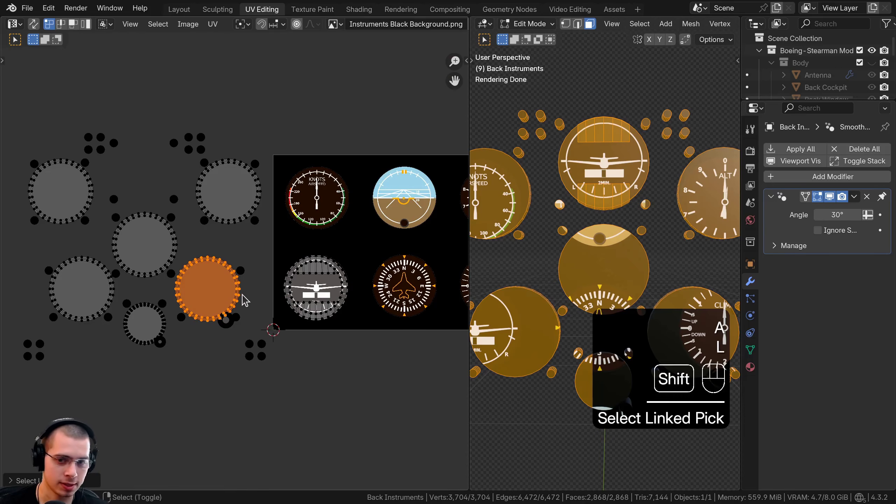
pyautogui.keyDown('shift'); pyautogui.moveTo(244, 300); pyautogui.dragTo(125, 265, button='middle'); pyautogui.keyUp('shift')
pyautogui.press('g')
pyautogui.click(343, 223)
# Fine-tune the position and scale of the lower-right gauge's UV island to fit the compass dial
pyautogui.keyDown('shift'); pyautogui.moveTo(247, 268); pyautogui.dragTo(169, 248, button='middle'); pyautogui.keyUp('shift')
pyautogui.scroll(1, 212, 212)
pyautogui.press('g')
pyautogui.scroll(1, 247, 262)
pyautogui.click(268, 277)
pyautogui.scroll(3, 244, 244)
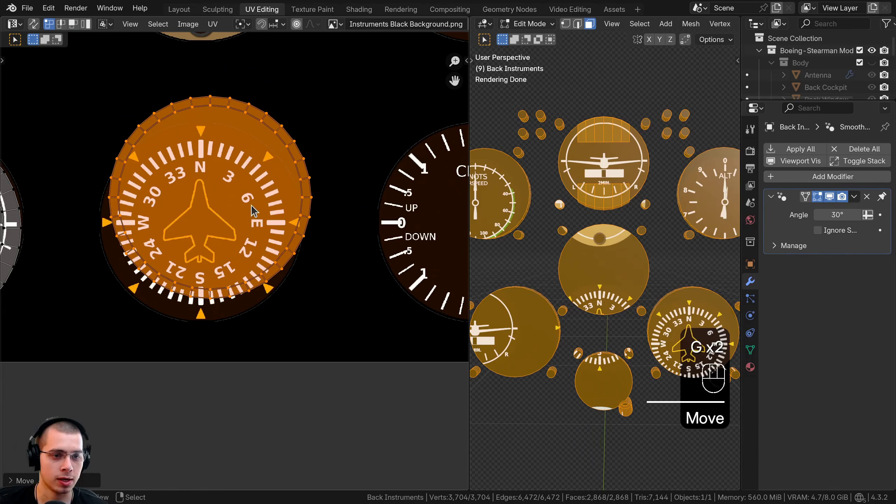
pyautogui.press('g')
pyautogui.click(229, 251)
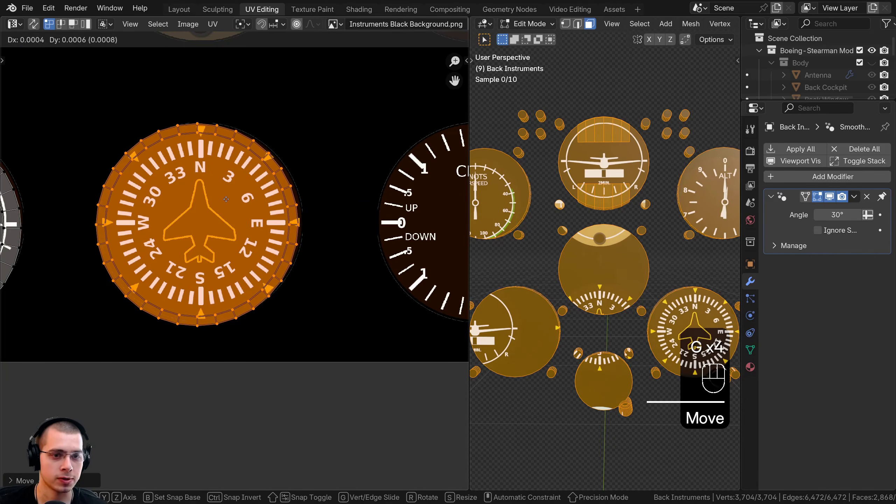
pyautogui.press('s')
pyautogui.click(295, 209)
pyautogui.press('g')
pyautogui.press('g')
pyautogui.press('a')
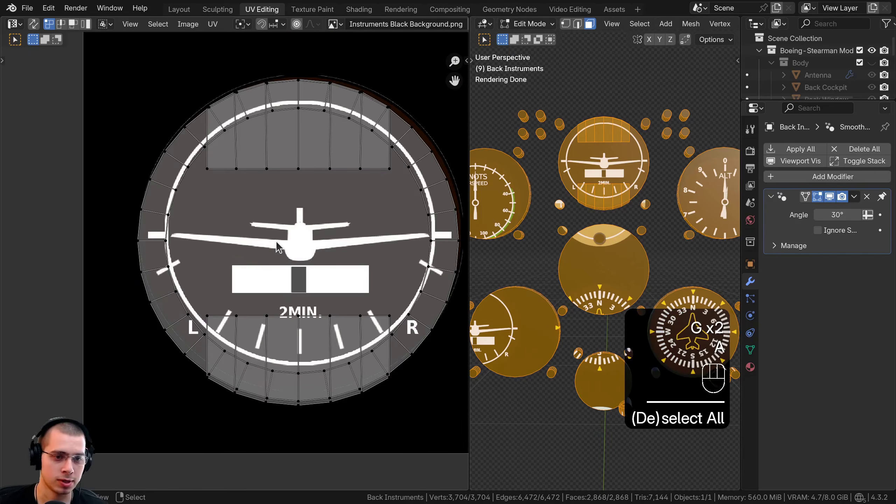
pyautogui.scroll(-4, 323, 209)
pyautogui.press('b')
pyautogui.moveTo(351, 152); pyautogui.dragTo(159, 382)
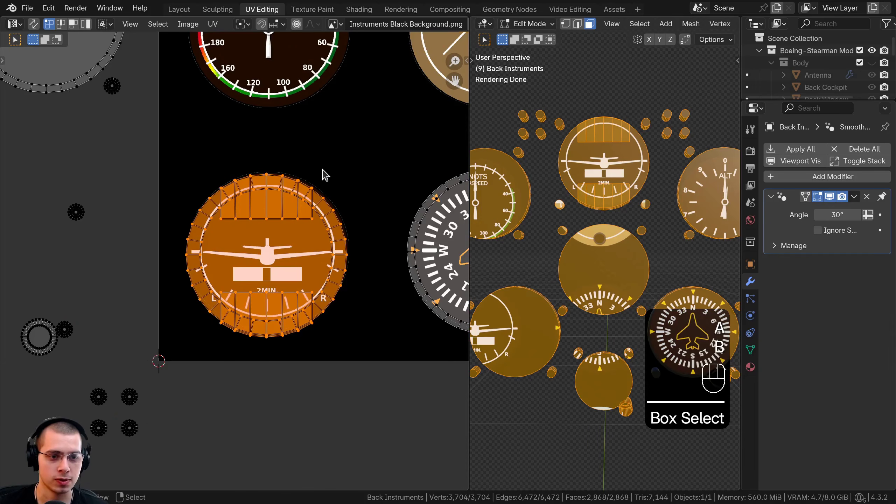
pyautogui.press('r')
pyautogui.click(338, 191)
pyautogui.scroll(-1, 300, 226)
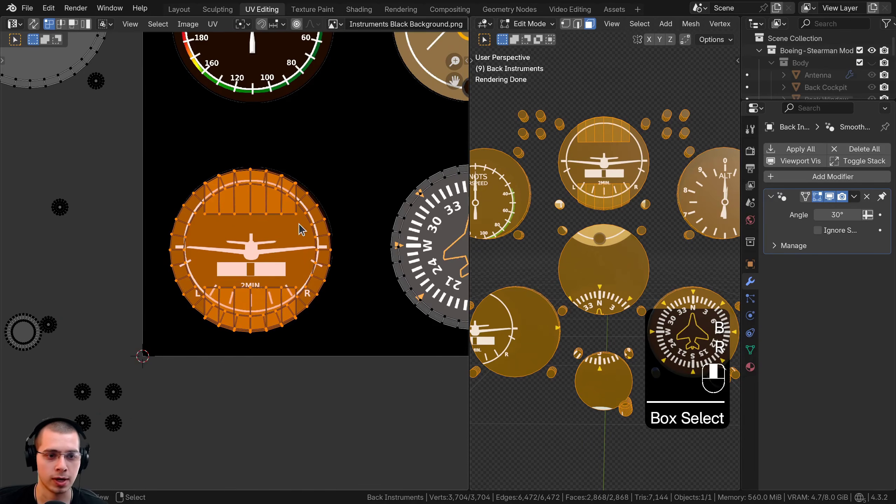
pyautogui.press('a')
pyautogui.moveTo(323, 279); pyautogui.dragTo(310, 279, button='middle')
pyautogui.press('a')
pyautogui.press('a')
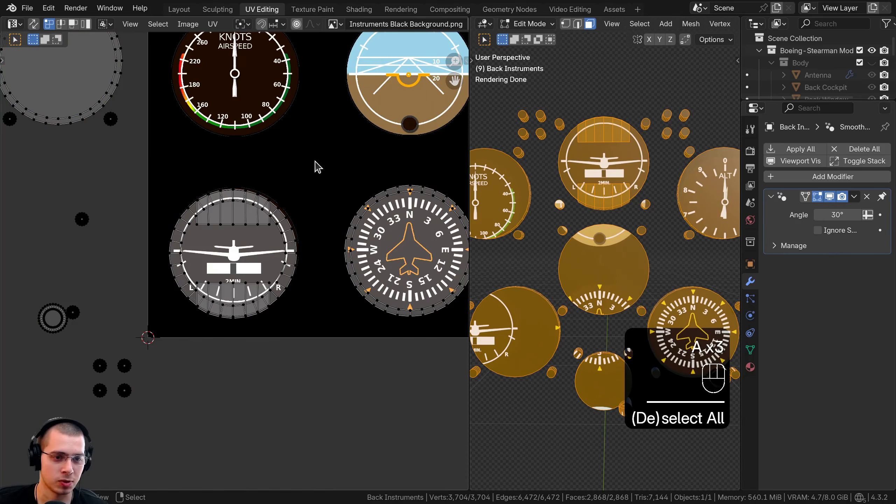
pyautogui.moveTo(315, 162); pyautogui.dragTo(166, 337)
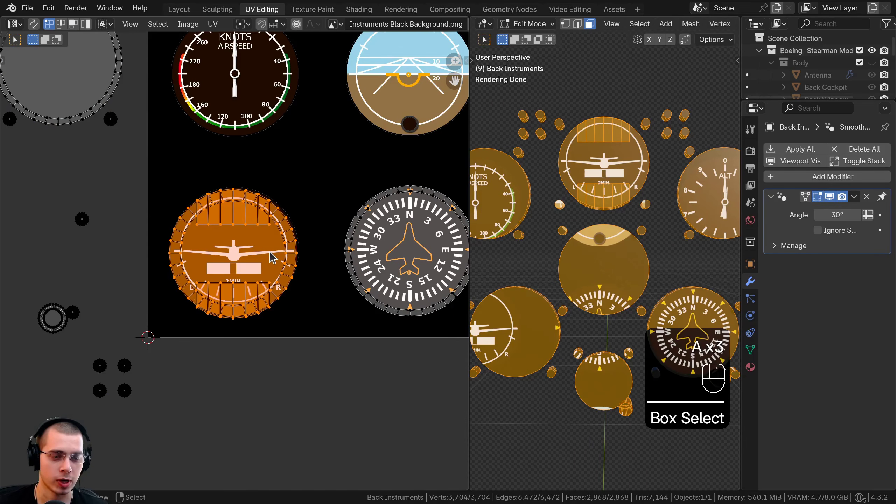
pyautogui.press('a')
# Select the centre gauge's UV island and move it onto the blue-and-brown artificial horizon dial
pyautogui.scroll(-3, 300, 314)
pyautogui.scroll(2, 311, 206)
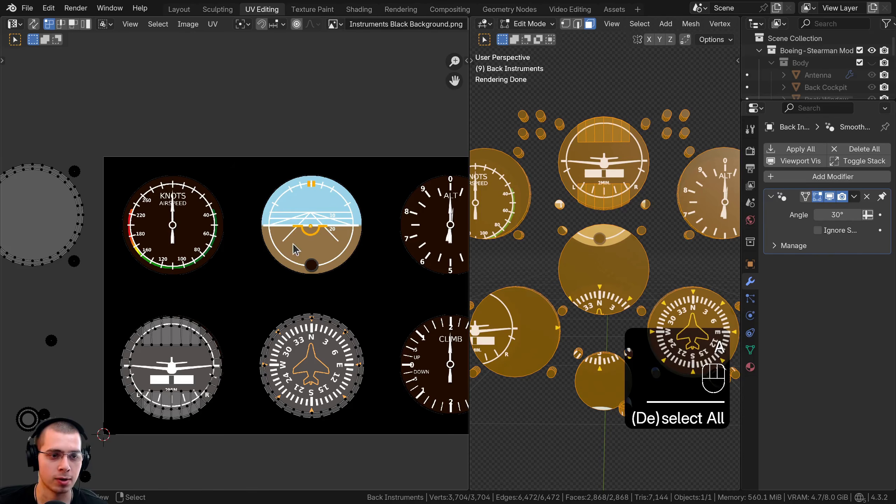
pyautogui.keyDown('shift'); pyautogui.moveTo(311, 190); pyautogui.dragTo(263, 304, button='middle'); pyautogui.keyUp('shift')
pyautogui.scroll(-1, 263, 304)
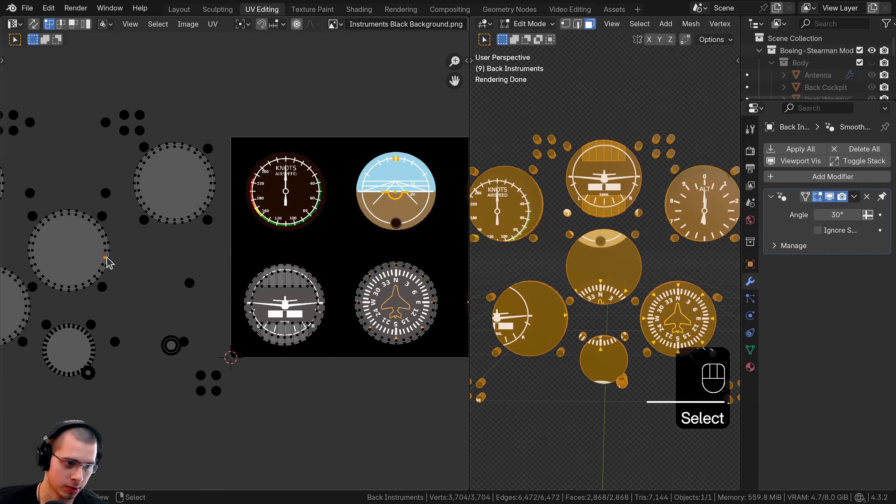
pyautogui.press('l')
pyautogui.press('g')
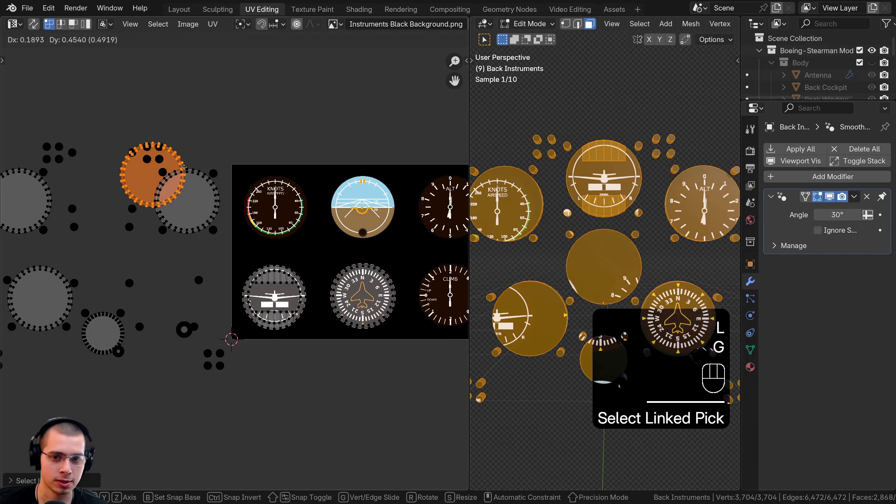
pyautogui.click(335, 203)
pyautogui.keyDown('shift'); pyautogui.moveTo(335, 204); pyautogui.dragTo(239, 226, button='middle'); pyautogui.keyUp('shift')
pyautogui.press('g')
pyautogui.click(266, 225)
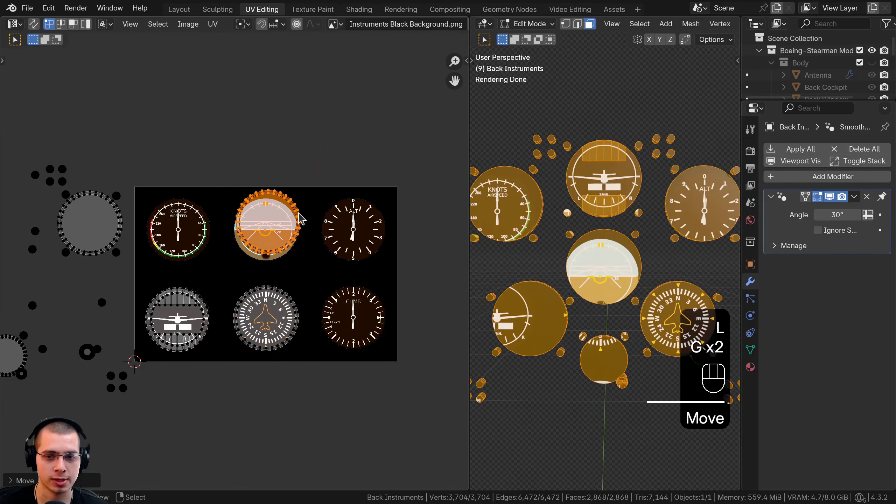
# Fine-tune the centre gauge's UV island position and enlarge it slightly to frame the artificial horizon dial
pyautogui.scroll(5, 330, 171)
pyautogui.keyDown('shift'); pyautogui.moveTo(329, 171); pyautogui.dragTo(286, 225, button='middle'); pyautogui.keyUp('shift')
pyautogui.press('g')
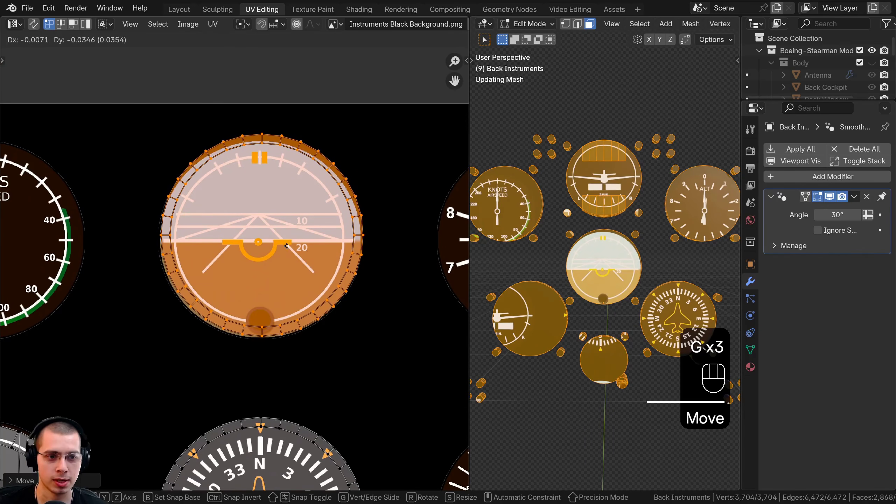
pyautogui.click(286, 248)
pyautogui.press('s')
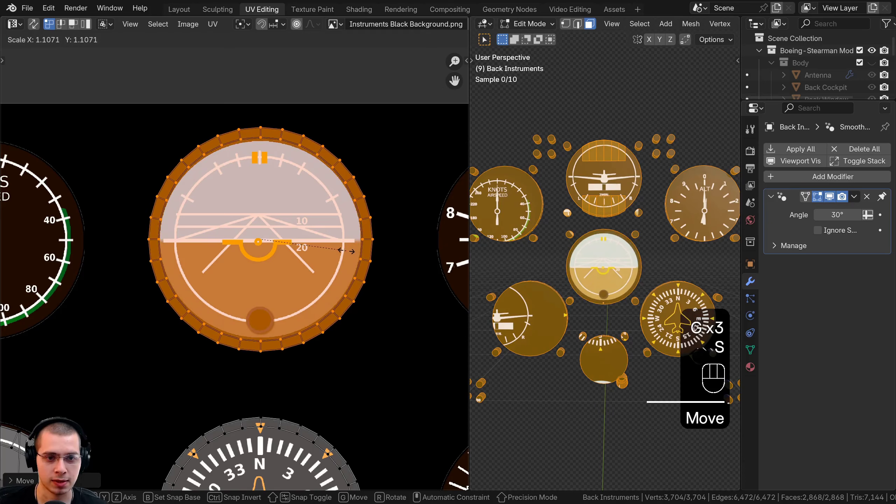
pyautogui.click(347, 251)
pyautogui.press('g')
pyautogui.click(347, 251)
pyautogui.press('Tab')
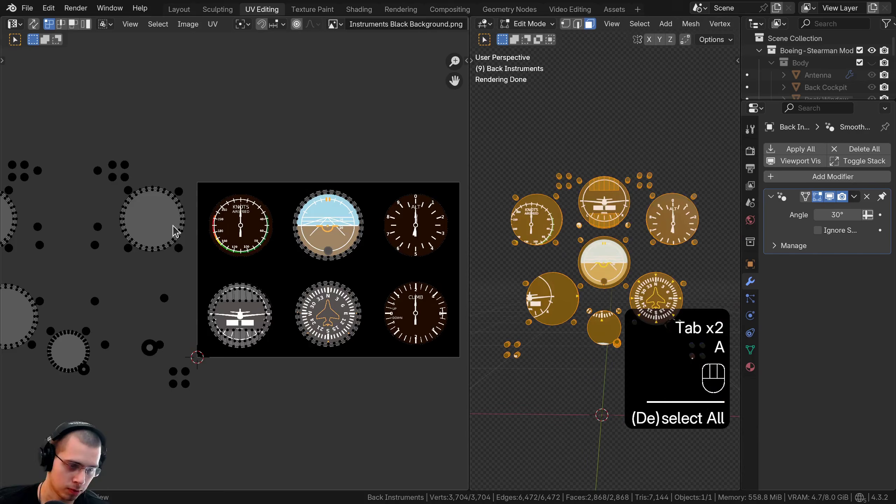
# Select the upper-right gauge's UV island and move it across the image onto the climb dial
pyautogui.press('l')
pyautogui.keyDown('shift'); pyautogui.moveTo(184, 226); pyautogui.dragTo(172, 226, button='middle'); pyautogui.keyUp('shift')
pyautogui.press('g')
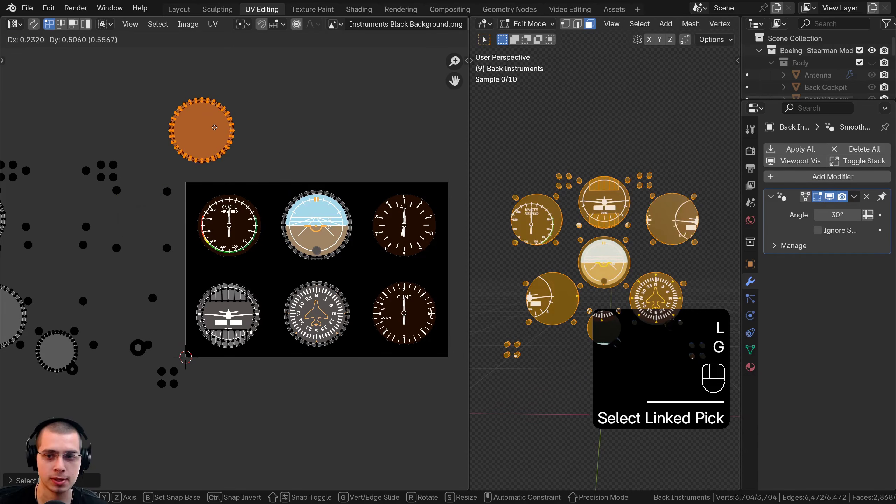
pyautogui.click(405, 222)
pyautogui.scroll(2, 406, 224)
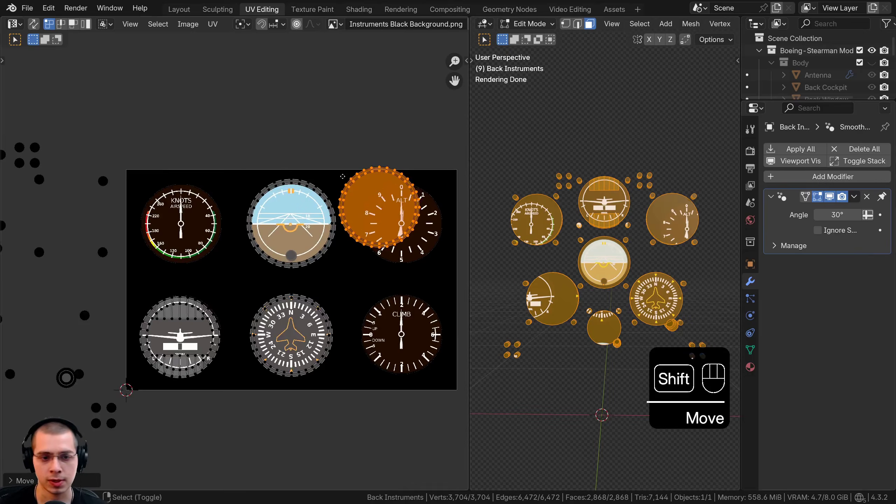
pyautogui.keyDown('shift'); pyautogui.moveTo(405, 224); pyautogui.dragTo(380, 141, button='middle'); pyautogui.keyUp('shift')
pyautogui.press('g')
pyautogui.click(379, 327)
# Fine-tune the upper-right gauge's UV island so it is centred on the climb dial
pyautogui.scroll(2, 390, 274)
pyautogui.keyDown('shift'); pyautogui.moveTo(389, 274); pyautogui.dragTo(325, 226, button='middle'); pyautogui.keyUp('shift')
pyautogui.press('g')
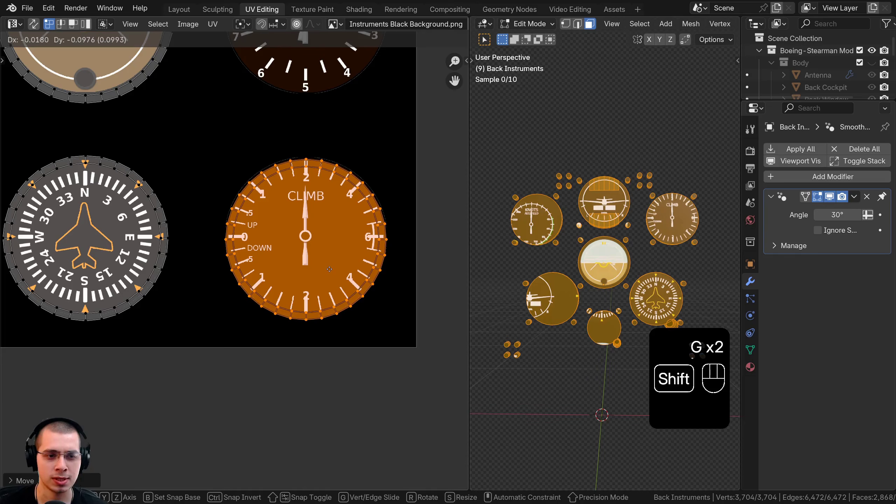
pyautogui.keyDown('shift'); pyautogui.click(334, 261); pyautogui.keyUp('shift')
pyautogui.keyDown('shift'); pyautogui.moveTo(633, 229); pyautogui.dragTo(523, 307, button='middle'); pyautogui.keyUp('shift')
pyautogui.scroll(4, 523, 308)
pyautogui.scroll(1, 523, 307)
pyautogui.press('g')
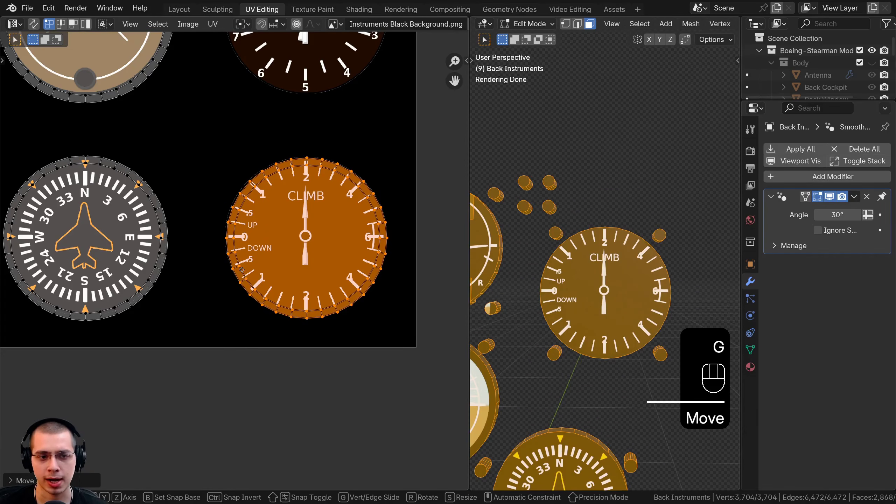
# Select the upper-left gauge's UV island and align it over the knots airspeed dial
pyautogui.press('l')
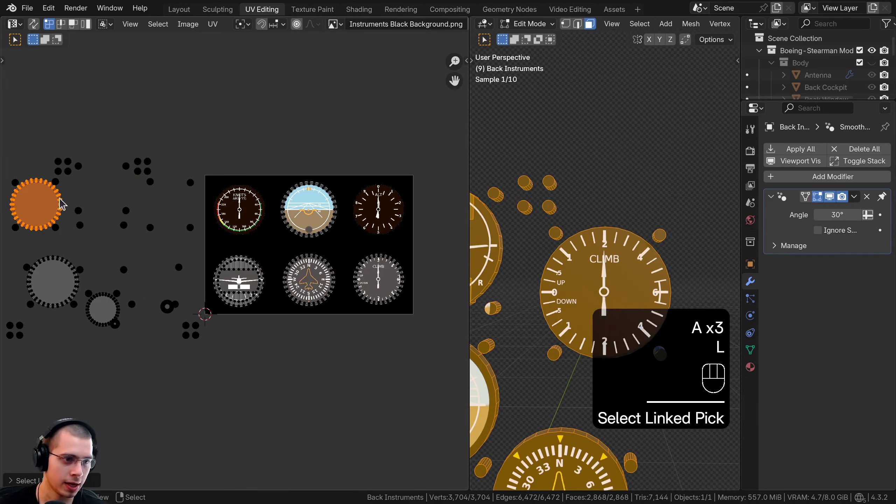
pyautogui.press('g')
pyautogui.press('shift')
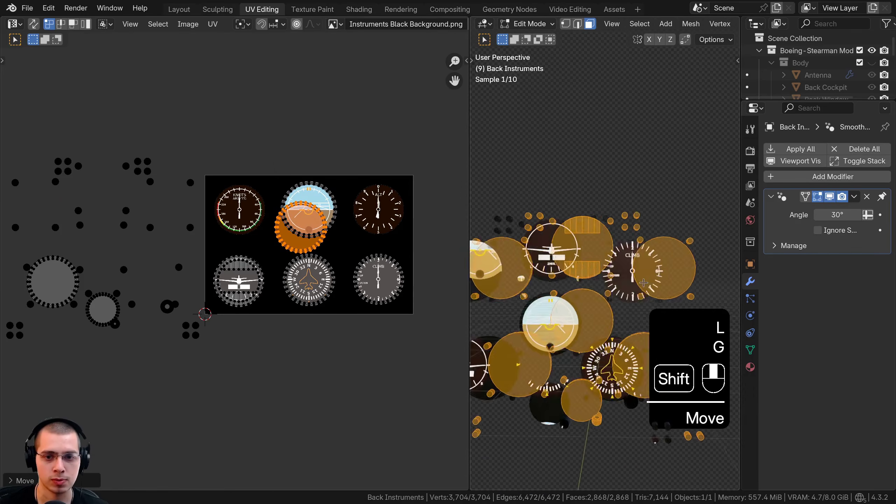
pyautogui.press('g')
pyautogui.press('g')
pyautogui.click(310, 210)
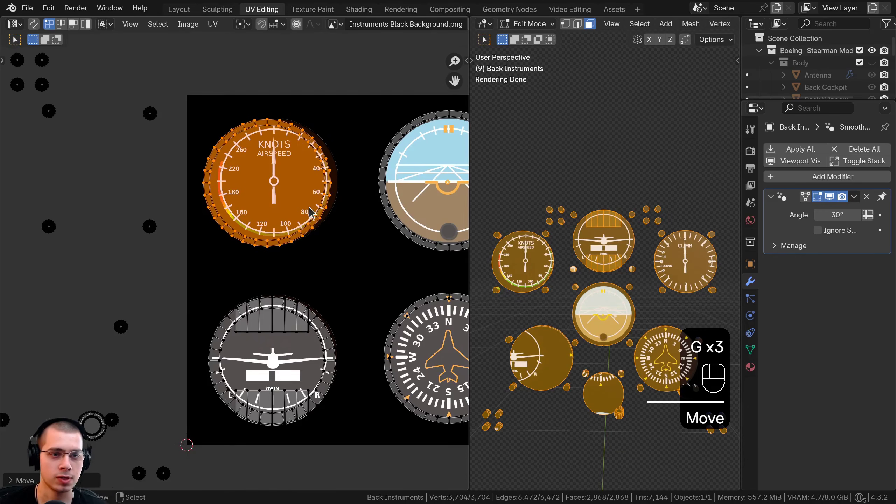
pyautogui.scroll(2, 289, 198)
pyautogui.moveTo(289, 198); pyautogui.dragTo(278, 260, button='middle')
pyautogui.press('g')
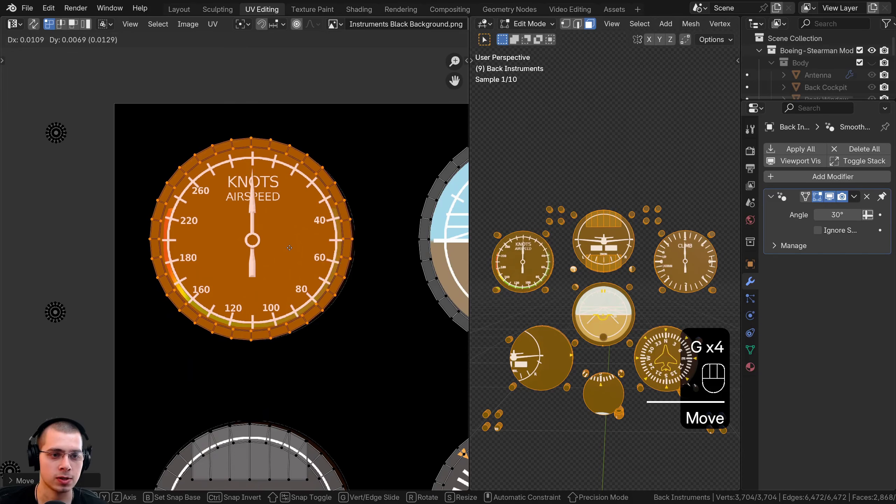
pyautogui.press('shift')
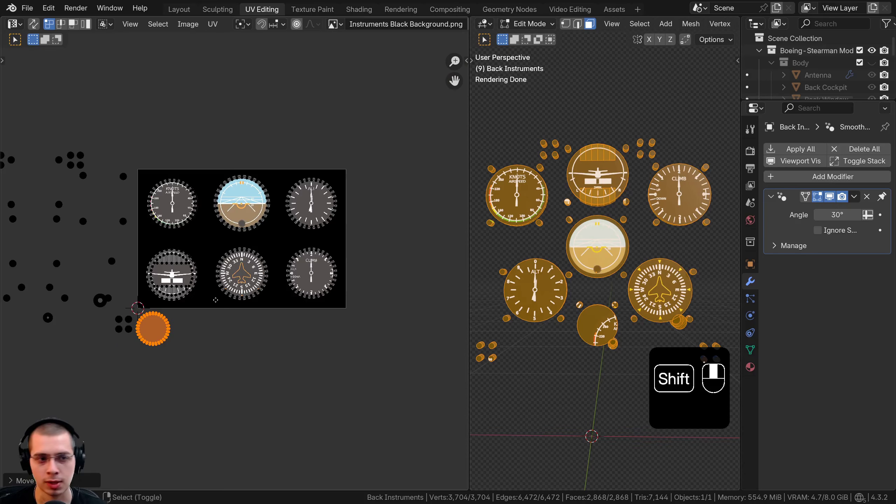
# Move the small lowest gauge's UV island onto the airspeed dial and scale it up to cover the dial
pyautogui.keyDown('shift'); pyautogui.moveTo(212, 242); pyautogui.dragTo(222, 268, button='middle'); pyautogui.keyUp('shift')
pyautogui.scroll(3, 221, 265)
pyautogui.press('g')
pyautogui.click(184, 91)
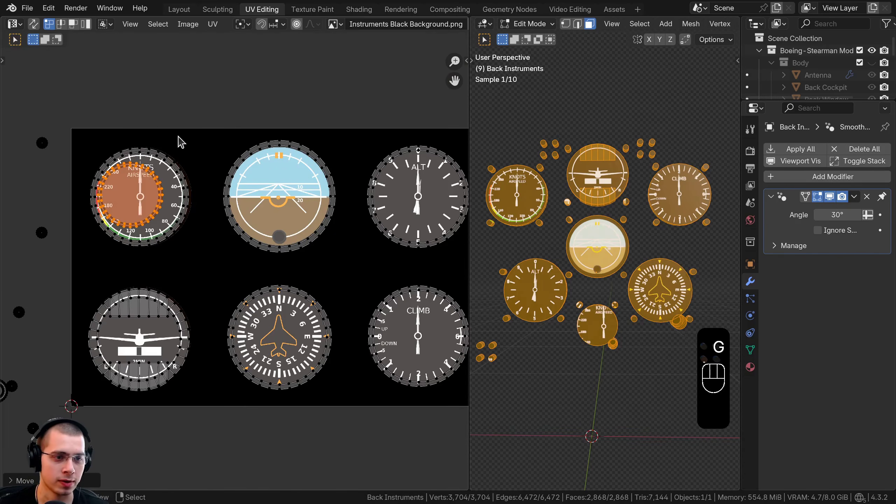
pyautogui.press('s')
pyautogui.click(211, 238)
pyautogui.press('g')
pyautogui.click(219, 240)
pyautogui.press('s')
pyautogui.click(217, 239)
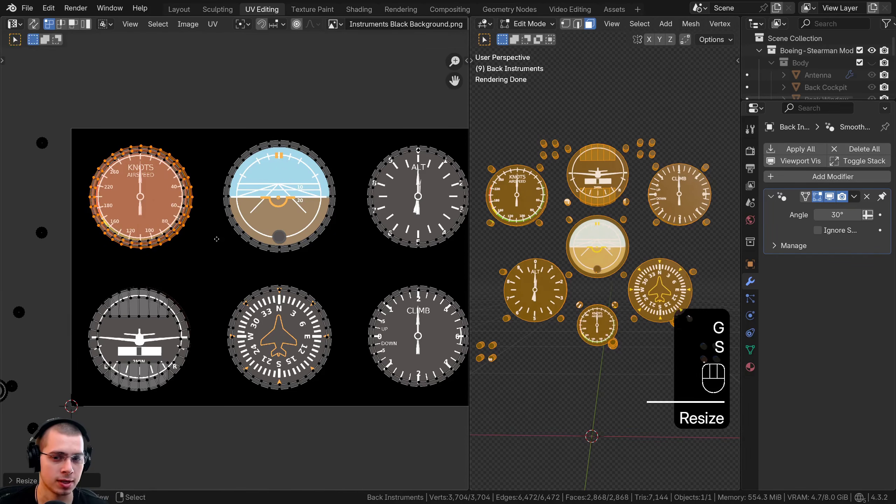
# Fine-tune the small gauge's UV island position and scale until it evenly surrounds the airspeed dial
pyautogui.press('g')
pyautogui.keyDown('shift'); pyautogui.click(208, 243); pyautogui.keyUp('shift')
pyautogui.press('s')
pyautogui.click(209, 244)
pyautogui.press('g')
pyautogui.click(209, 243)
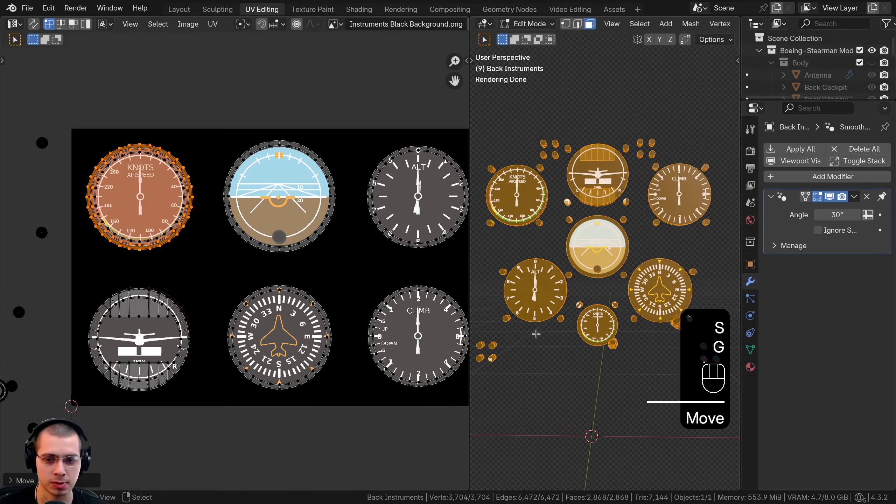
# Examine the aligned gauges and the small screws up close for stray dial texture on the screw heads
pyautogui.scroll(-3, 596, 330)
pyautogui.scroll(-3, 165, 94)
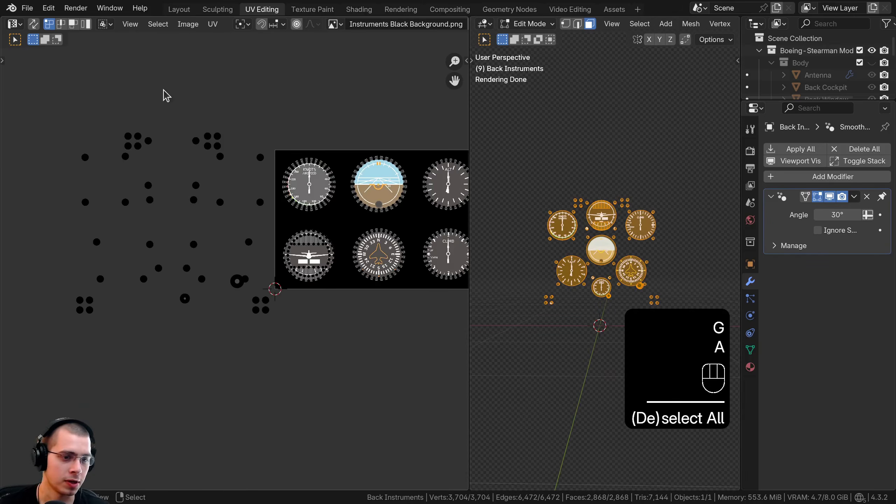
pyautogui.press('a')
pyautogui.press('a')
pyautogui.press('a')
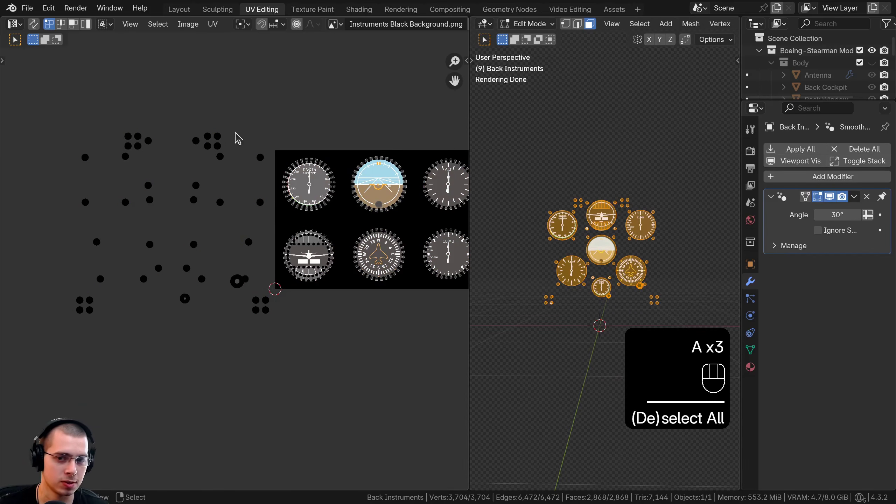
pyautogui.scroll(4, 563, 315)
pyautogui.keyDown('shift'); pyautogui.moveTo(552, 333); pyautogui.dragTo(650, 246, button='middle'); pyautogui.keyUp('shift')
pyautogui.press('Tab')
pyautogui.scroll(5, 650, 246)
pyautogui.keyDown('shift'); pyautogui.moveTo(599, 288); pyautogui.dragTo(666, 234, button='middle'); pyautogui.keyUp('shift')
pyautogui.scroll(4, 658, 221)
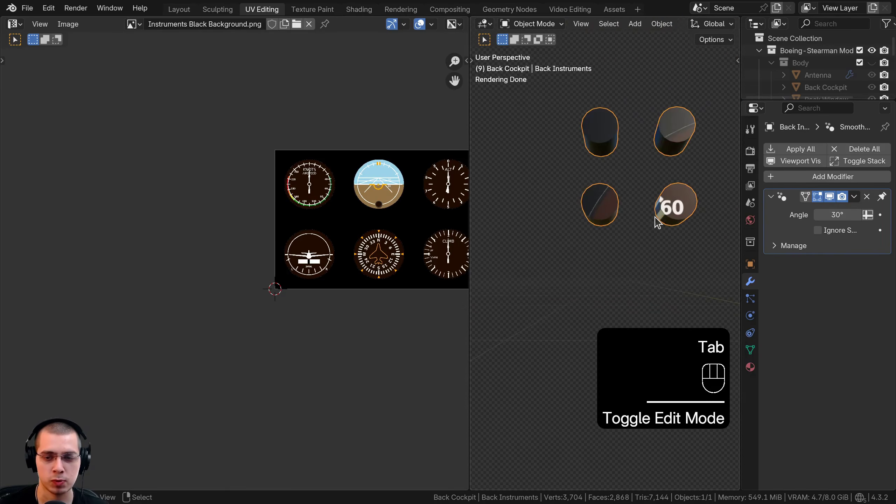
pyautogui.press('Tab')
pyautogui.keyDown('shift'); pyautogui.moveTo(672, 194); pyautogui.dragTo(636, 233, button='middle'); pyautogui.keyUp('shift')
pyautogui.scroll(2, 637, 232)
pyautogui.scroll(-2, 641, 251)
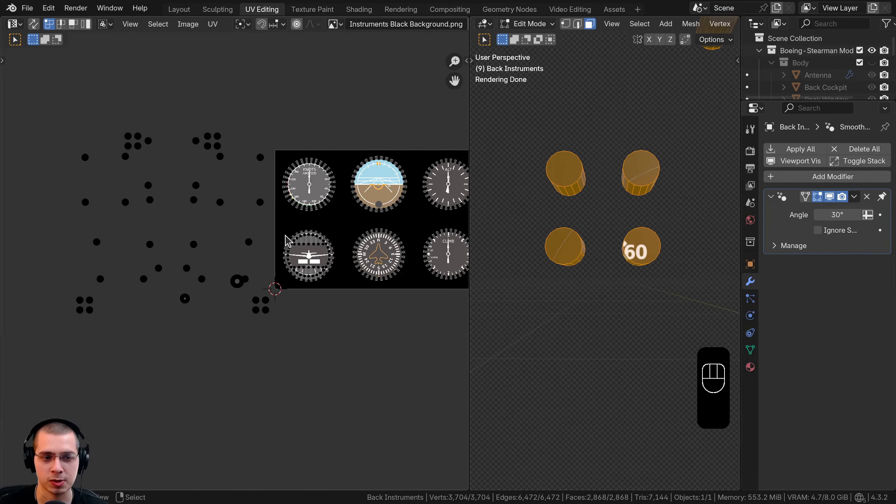
pyautogui.press('a')
pyautogui.press('a')
pyautogui.moveTo(274, 214); pyautogui.dragTo(240, 230, button='middle')
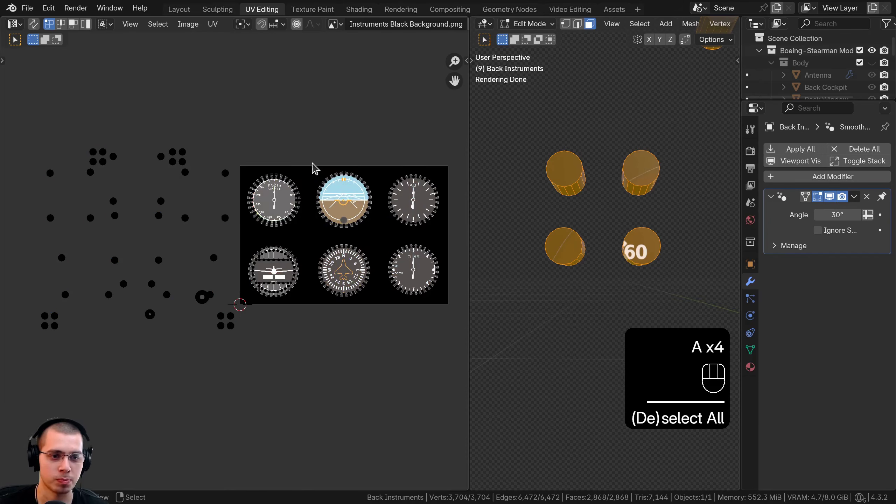
pyautogui.scroll(-1, 582, 218)
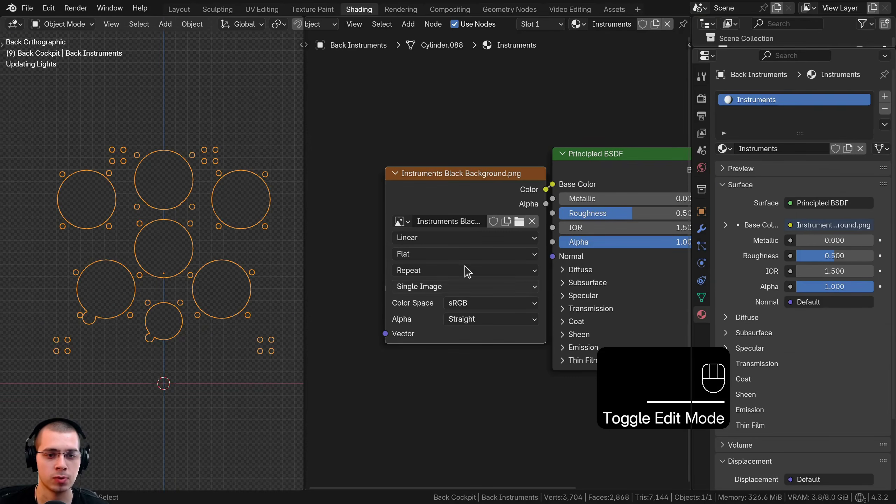
# Set the extension of the Instruments Black Background.png texture node to Clip and check the instruments from an angle
pyautogui.moveTo(465, 266); pyautogui.dragTo(465, 256, button='middle')
pyautogui.scroll(1, 464, 256)
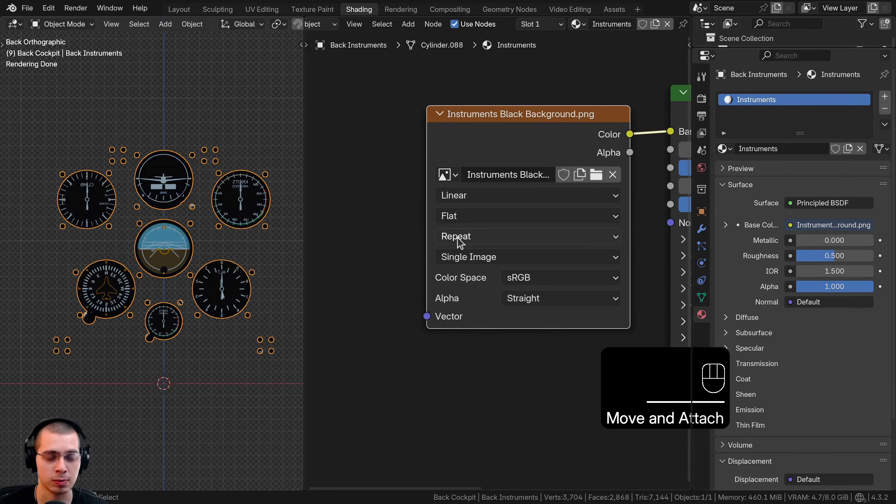
pyautogui.click(459, 239)
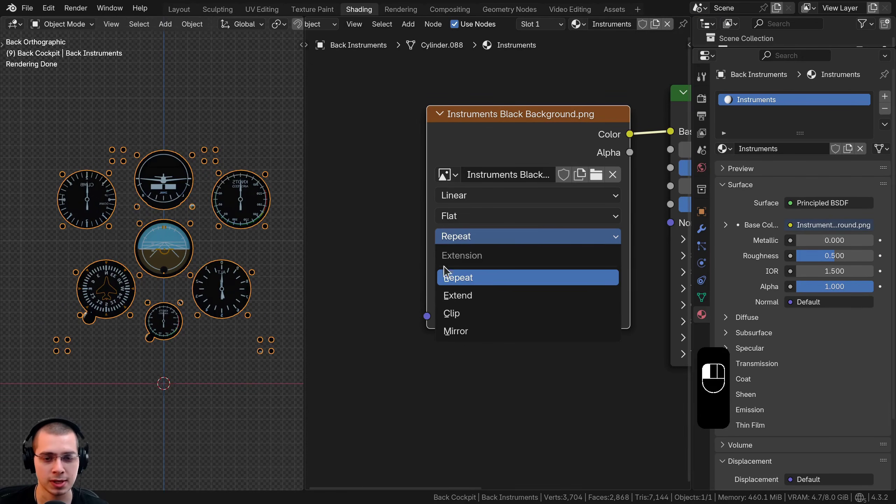
pyautogui.click(470, 313)
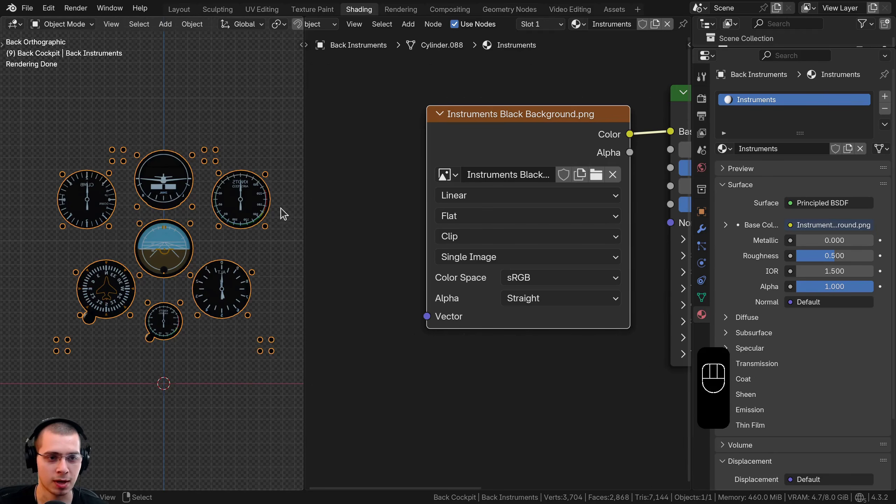
pyautogui.press('a')
pyautogui.moveTo(178, 206); pyautogui.dragTo(228, 278, button='middle')
pyautogui.scroll(-2, 214, 249)
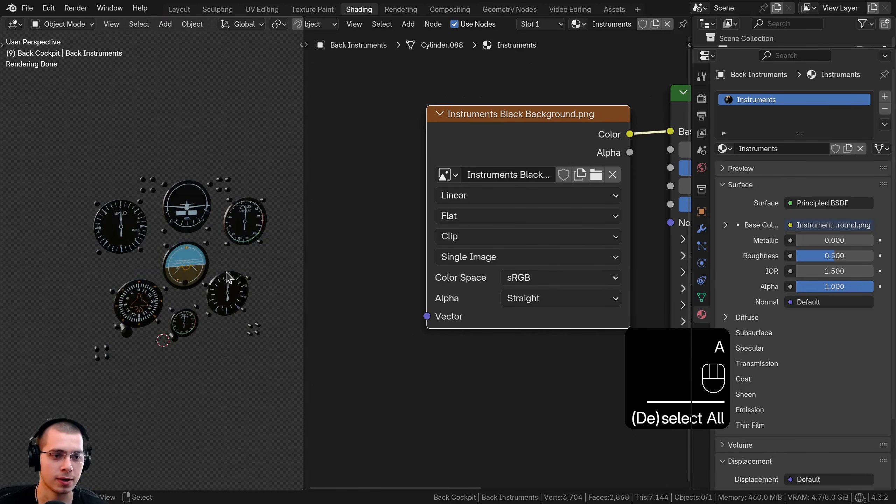
pyautogui.scroll(5, 187, 262)
pyautogui.scroll(-5, 181, 253)
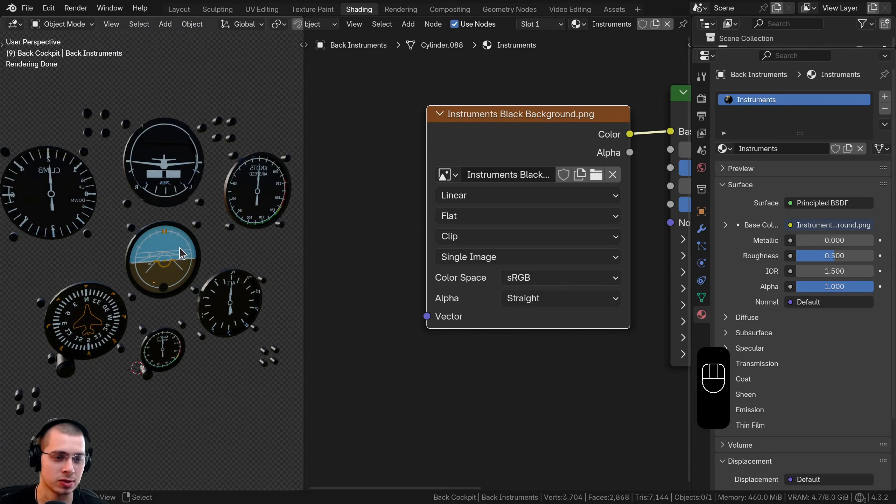
# Switch to the Layout workspace and open the Back Instruments mesh for editing
pyautogui.click(179, 9)
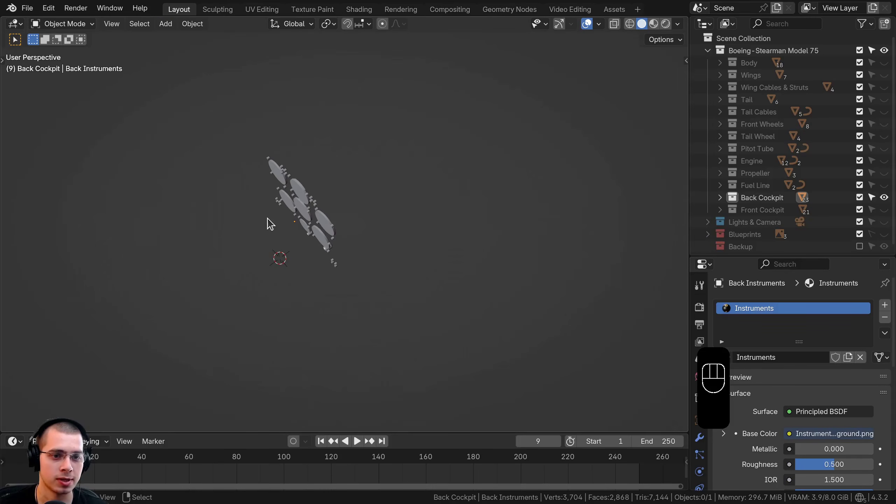
pyautogui.press('z')
pyautogui.moveTo(455, 278); pyautogui.dragTo(395, 300, button='middle')
pyautogui.rightClick(347, 247)
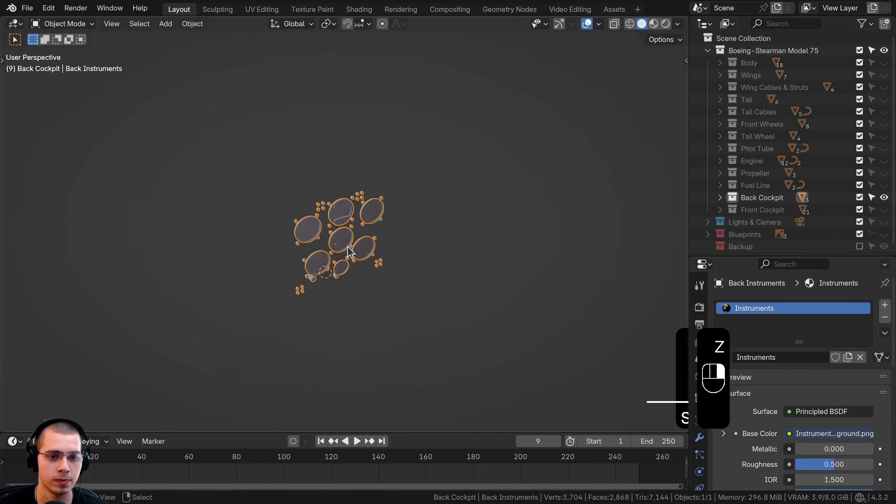
pyautogui.press('Tab')
pyautogui.scroll(6, 343, 200)
# Duplicate the seven dial faces of the Back Instruments mesh and offset the copies slightly in front of the originals along Y
pyautogui.click(343, 200)
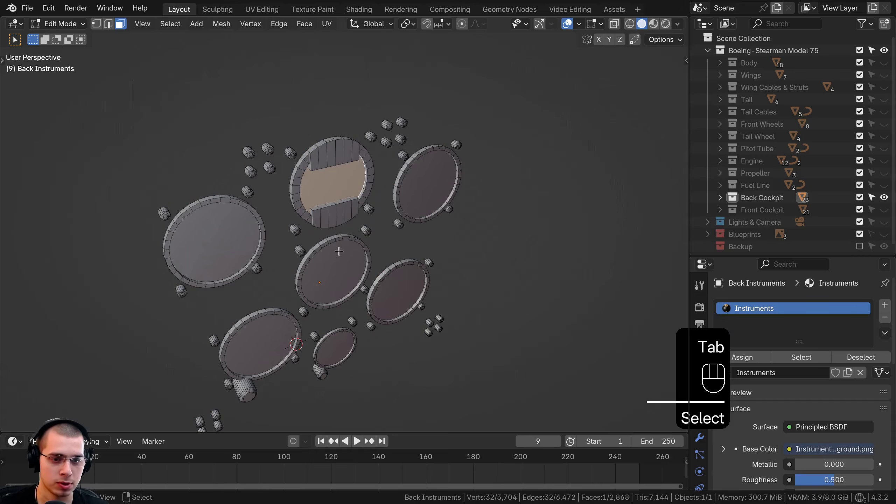
pyautogui.keyDown('shift'); pyautogui.click(330, 272); pyautogui.keyUp('shift')
pyautogui.keyDown('shift'); pyautogui.click(288, 337); pyautogui.keyUp('shift')
pyautogui.keyDown('shift'); pyautogui.click(239, 257); pyautogui.keyUp('shift')
pyautogui.keyDown('shift'); pyautogui.click(334, 348); pyautogui.keyUp('shift')
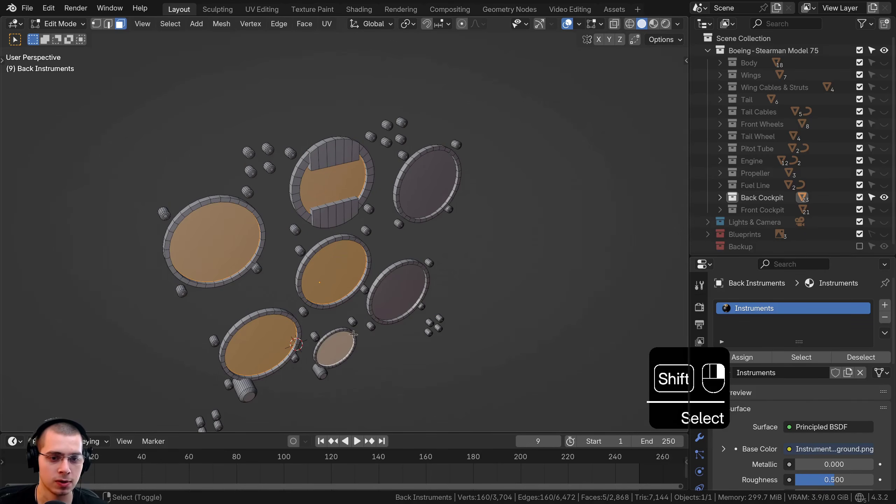
pyautogui.keyDown('shift'); pyautogui.click(398, 291); pyautogui.keyUp('shift')
pyautogui.keyDown('shift'); pyautogui.click(427, 184); pyautogui.keyUp('shift')
pyautogui.moveTo(427, 184); pyautogui.dragTo(462, 276, button='middle')
pyautogui.hotkey('shift', 'd')
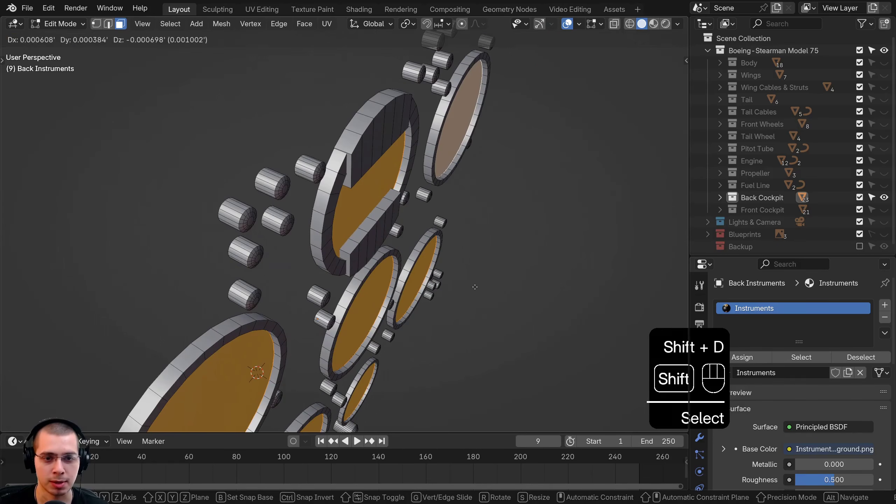
pyautogui.press('y')
pyautogui.click(465, 279)
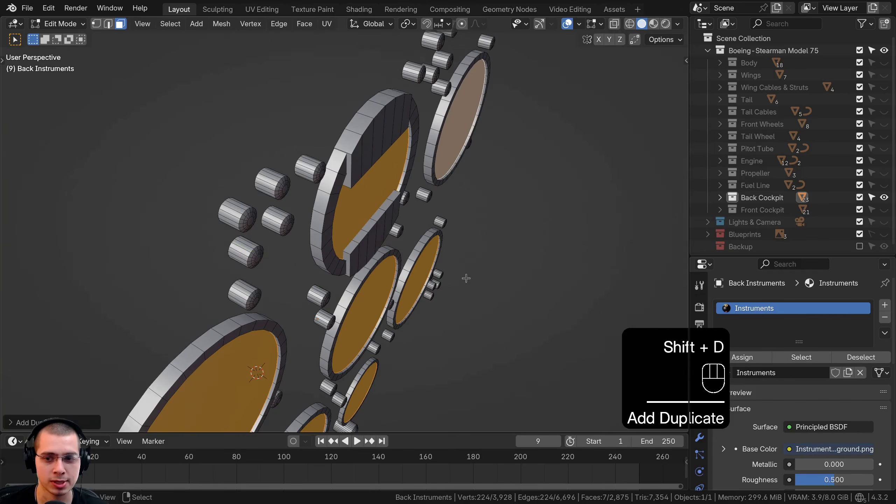
# Add a second material slot with a new material named Instruments Glass and assign it to the duplicated dial faces
pyautogui.moveTo(794, 255); pyautogui.dragTo(794, 73)
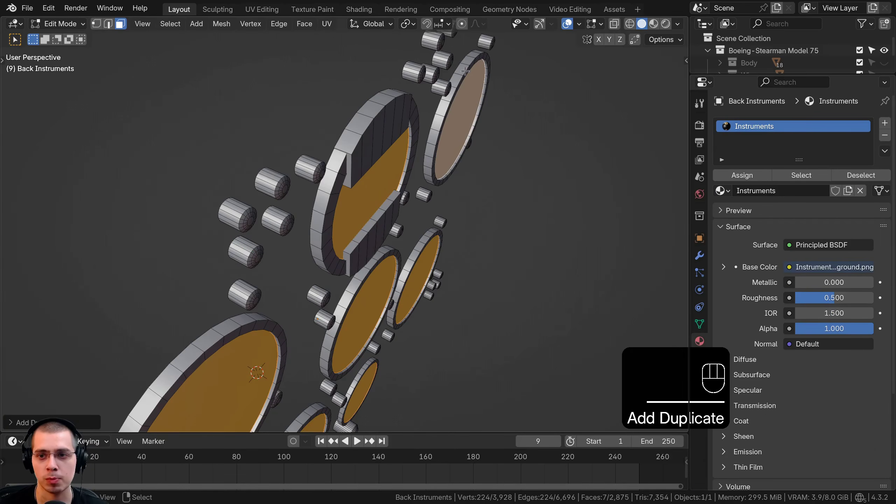
pyautogui.click(884, 123)
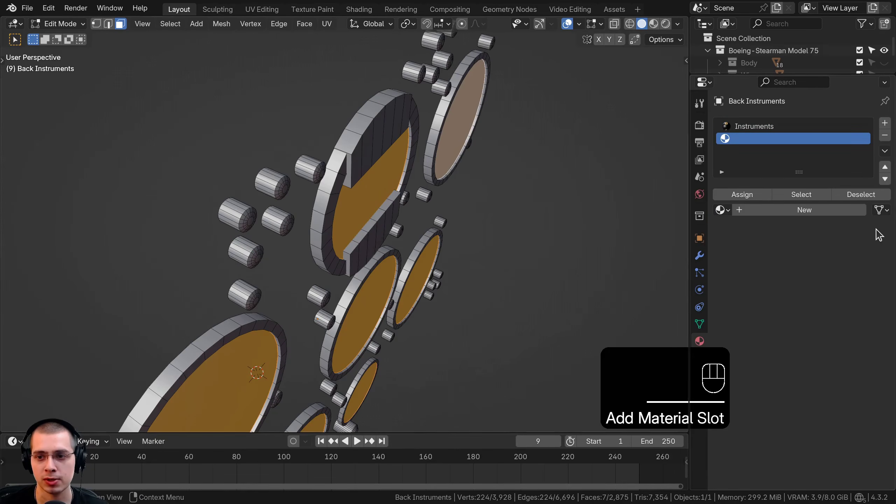
pyautogui.click(807, 213)
pyautogui.doubleClick(807, 214)
pyautogui.write('Instruments ')
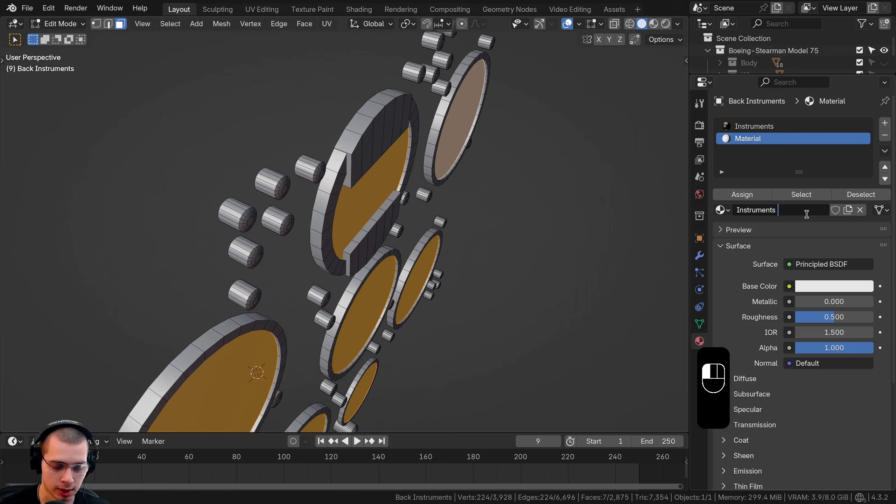
pyautogui.write('GLas')
pyautogui.press('BackSpace')
pyautogui.press('BackSpace')
pyautogui.press('BackSpace')
pyautogui.write('lass')
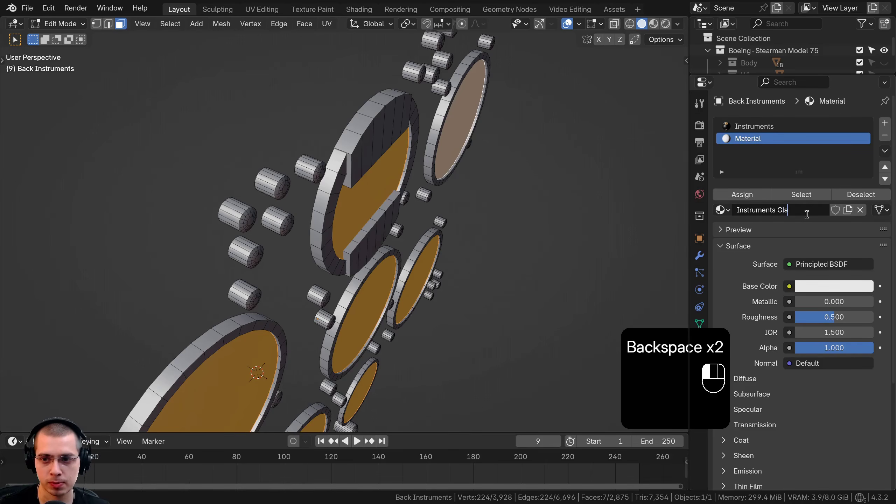
pyautogui.press('Return')
pyautogui.click(763, 197)
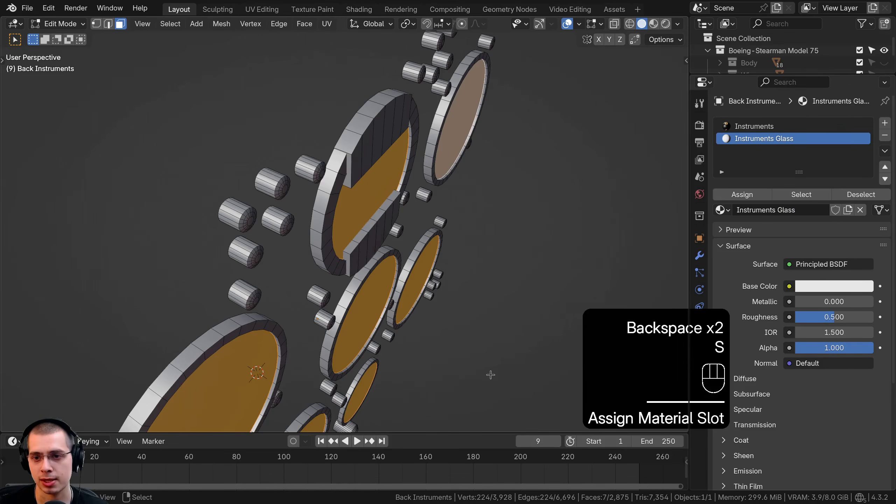
# Change the Instruments Glass surface shader to Glass BSDF and reassign the material to the duplicated dial faces
pyautogui.click(797, 270)
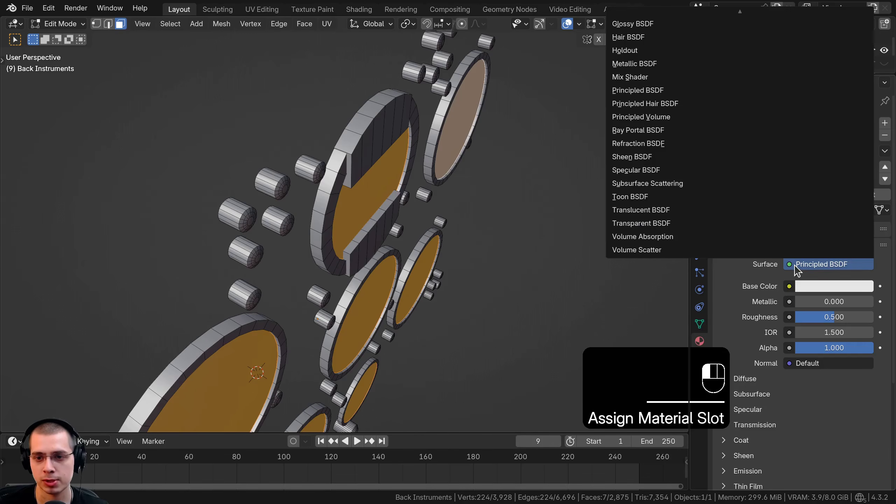
pyautogui.moveTo(658, 9)
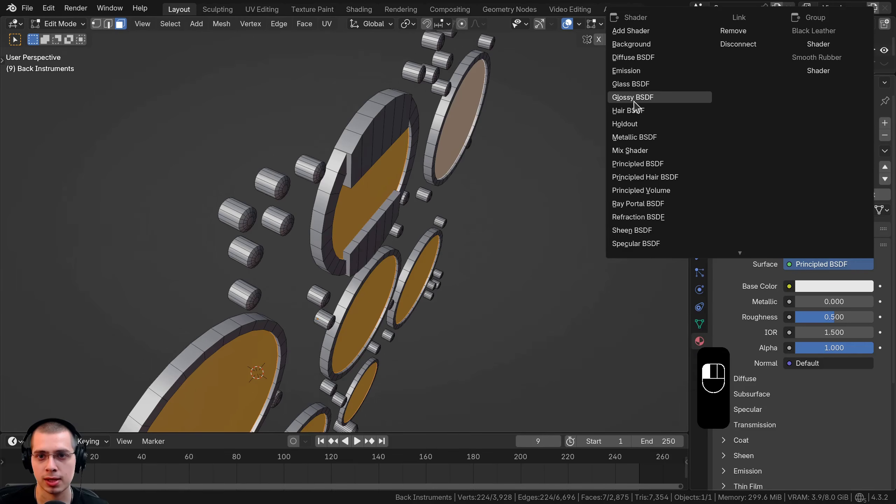
pyautogui.click(630, 85)
pyautogui.click(866, 305)
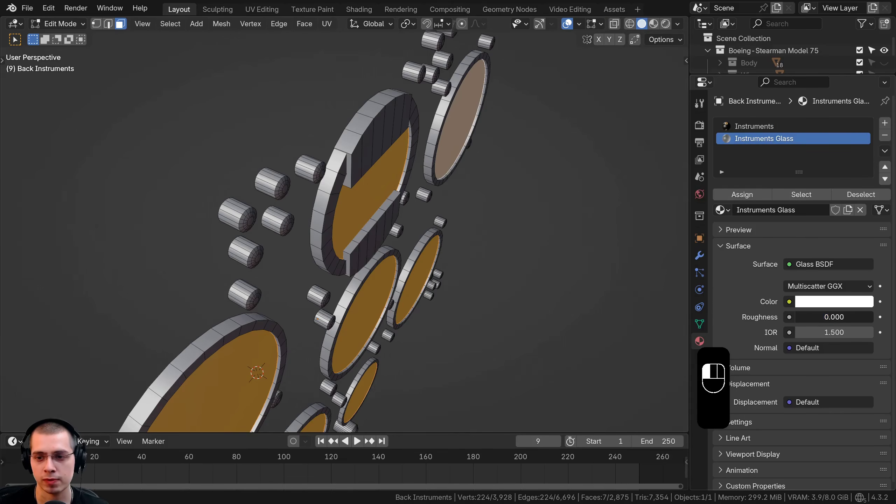
pyautogui.click(742, 195)
# Leave mesh editing and examine the glass over the dials up close in rendered shading
pyautogui.scroll(-5, 394, 314)
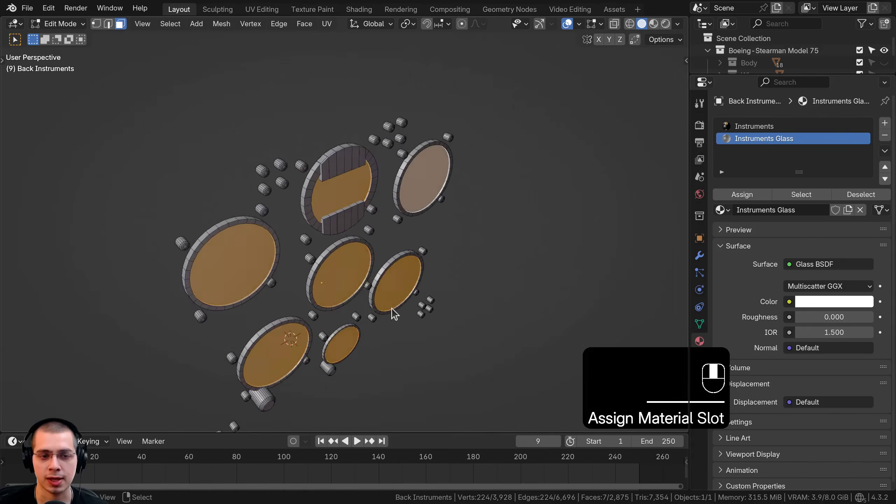
pyautogui.press('Tab')
pyautogui.press('z')
pyautogui.click(370, 99)
pyautogui.moveTo(367, 282); pyautogui.dragTo(374, 235, button='middle')
pyautogui.moveTo(364, 344); pyautogui.dragTo(351, 304, button='middle')
pyautogui.keyDown('shift'); pyautogui.moveTo(351, 303); pyautogui.dragTo(326, 283, button='middle'); pyautogui.keyUp('shift')
pyautogui.scroll(8, 350, 300)
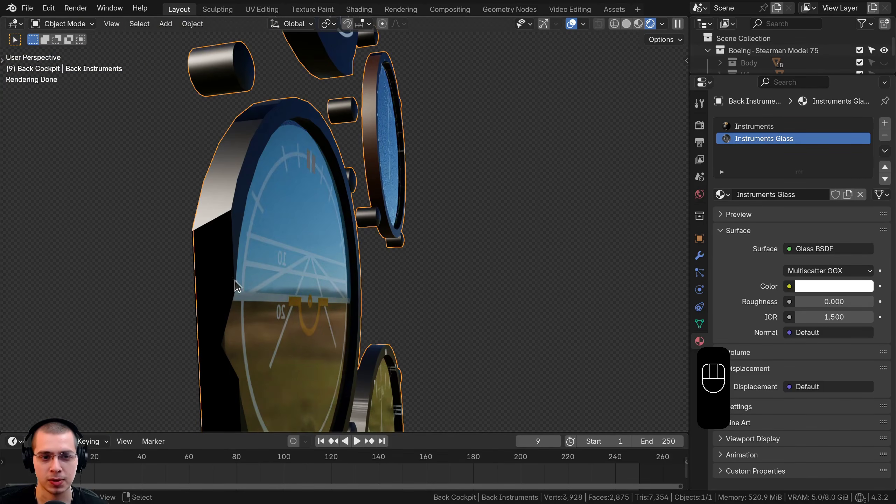
pyautogui.moveTo(337, 294); pyautogui.dragTo(268, 303, button='middle')
pyautogui.press('Tab')
pyautogui.press('Tab')
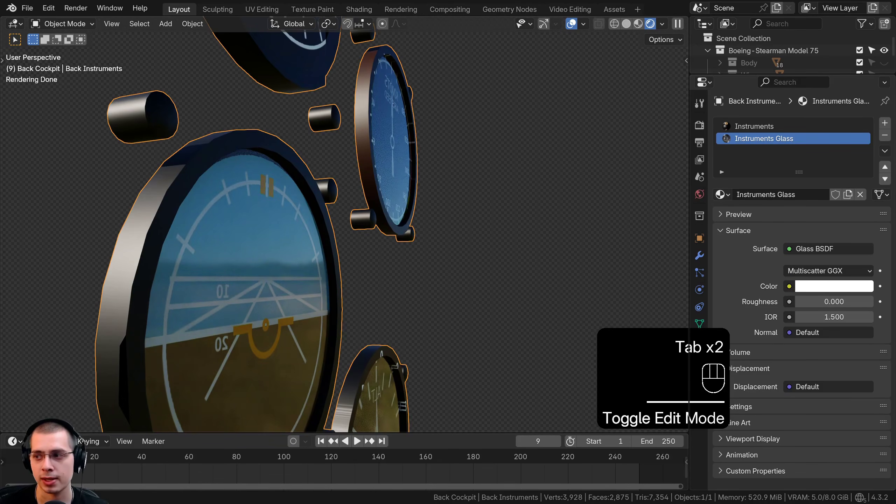
pyautogui.moveTo(346, 326); pyautogui.dragTo(350, 305, button='middle')
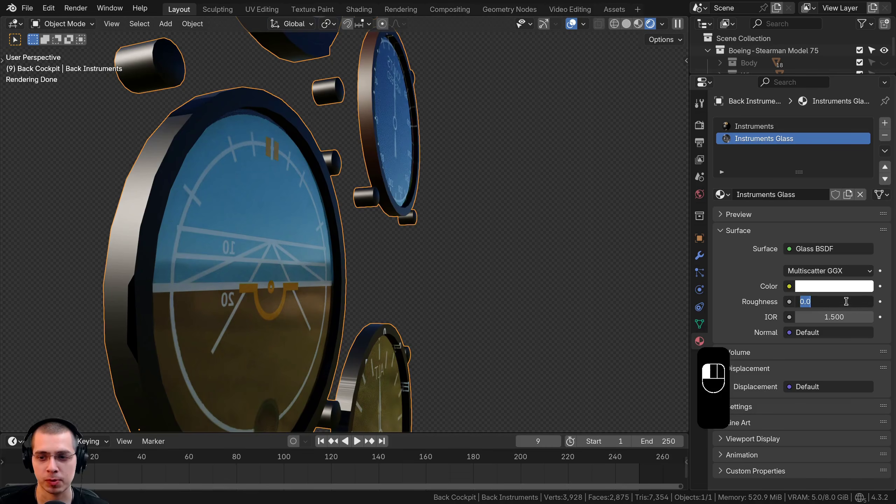
# Set the roughness of the Instruments Glass material to 0.2
pyautogui.click(864, 306)
pyautogui.write('.2')
pyautogui.press('Return')
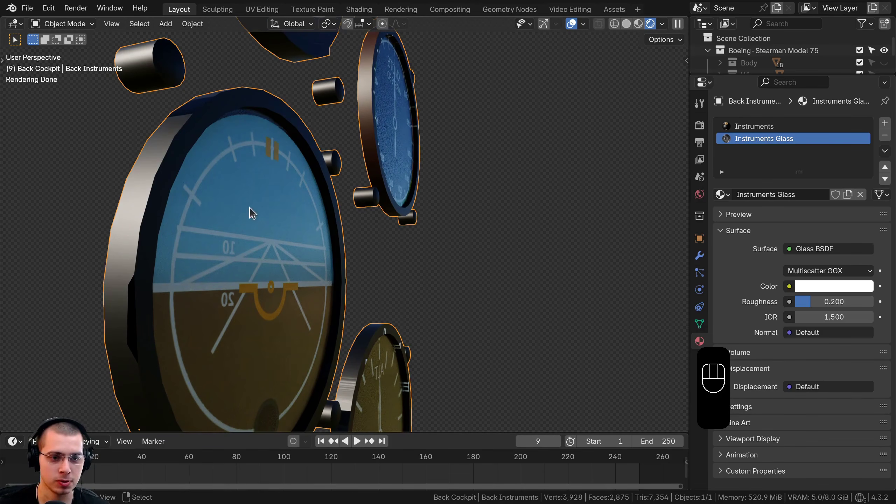
# Examine the rougher glass on the individual gauges from several angles, ending with a front view of all the instruments
pyautogui.scroll(-2, 249, 184)
pyautogui.moveTo(290, 282)
pyautogui.mouseDown(button='middle')
pyautogui.moveTo(239, 183)
pyautogui.moveTo(289, 293)
pyautogui.mouseUp(button='middle')
pyautogui.scroll(-3, 273, 185)
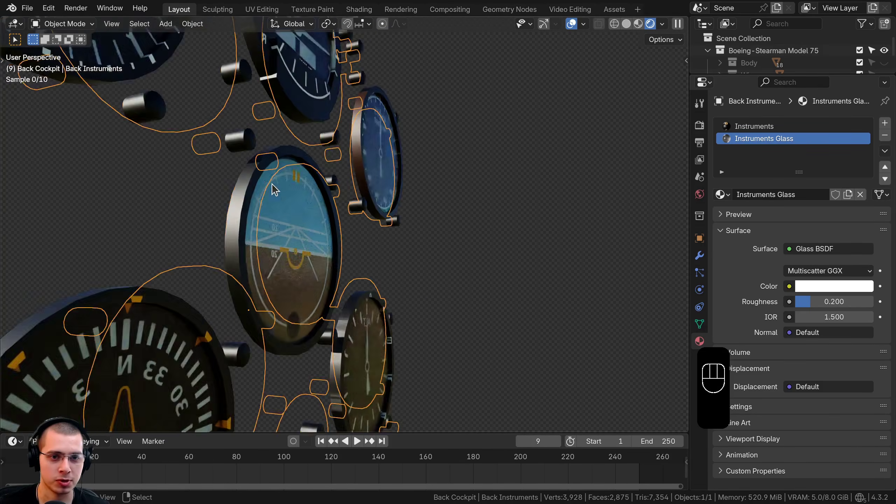
pyautogui.moveTo(272, 184); pyautogui.dragTo(250, 198, button='middle')
pyautogui.keyDown('shift'); pyautogui.moveTo(287, 229); pyautogui.dragTo(297, 314, button='middle'); pyautogui.keyUp('shift')
pyautogui.scroll(3, 282, 282)
pyautogui.moveTo(303, 185); pyautogui.dragTo(328, 63, button='middle')
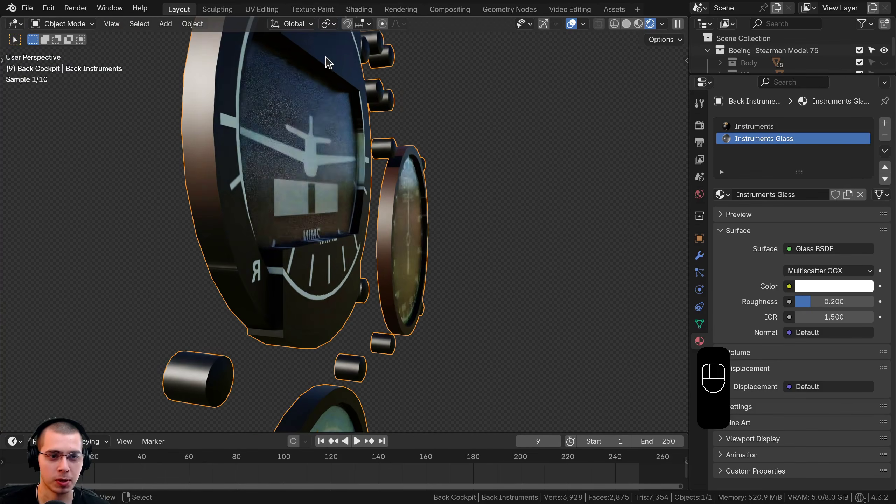
pyautogui.scroll(-3, 351, 141)
pyautogui.moveTo(414, 208); pyautogui.dragTo(434, 220, button='middle')
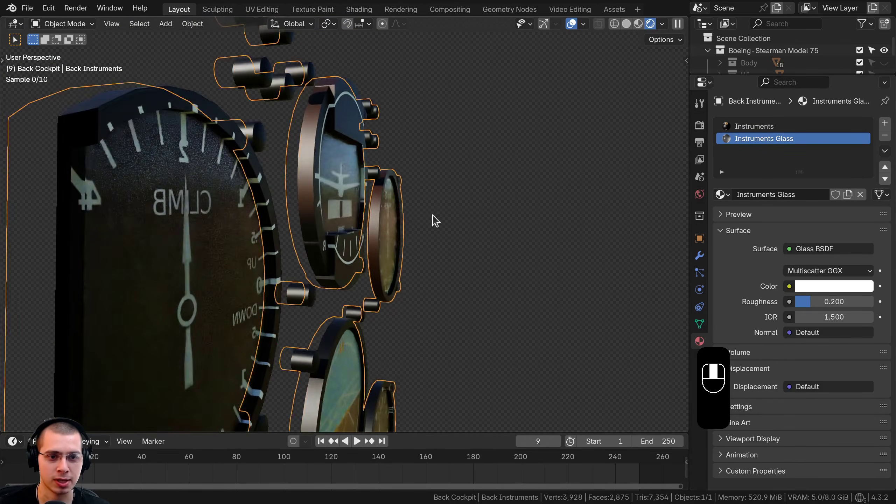
pyautogui.scroll(-3, 304, 190)
pyautogui.moveTo(304, 190); pyautogui.dragTo(224, 200, button='middle')
pyautogui.keyDown('shift'); pyautogui.moveTo(224, 200); pyautogui.dragTo(315, 140, button='middle'); pyautogui.keyUp('shift')
pyautogui.moveTo(315, 139); pyautogui.dragTo(314, 152, button='middle')
pyautogui.scroll(-5, 314, 153)
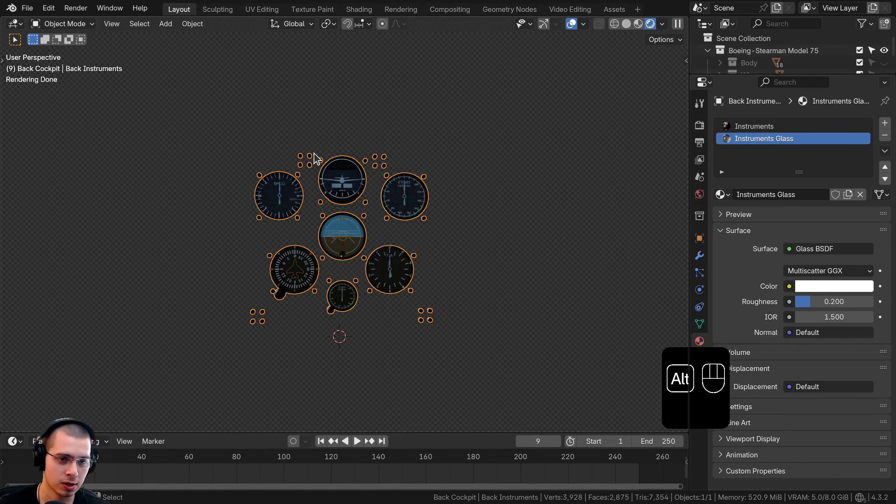
# Reveal the hidden back cockpit objects, deselect everything and return the viewport to solid shading
pyautogui.hotkey('alt', 'h')
pyautogui.hotkey('alt', 'a')
pyautogui.scroll(-4, 314, 170)
pyautogui.moveTo(314, 170)
pyautogui.mouseDown(button='middle')
pyautogui.moveTo(398, 230)
pyautogui.moveTo(473, 246)
pyautogui.moveTo(410, 247)
pyautogui.moveTo(279, 145)
pyautogui.moveTo(340, 159)
pyautogui.mouseUp(button='middle')
pyautogui.scroll(3, 395, 224)
pyautogui.press('z')
pyautogui.click(540, 155)
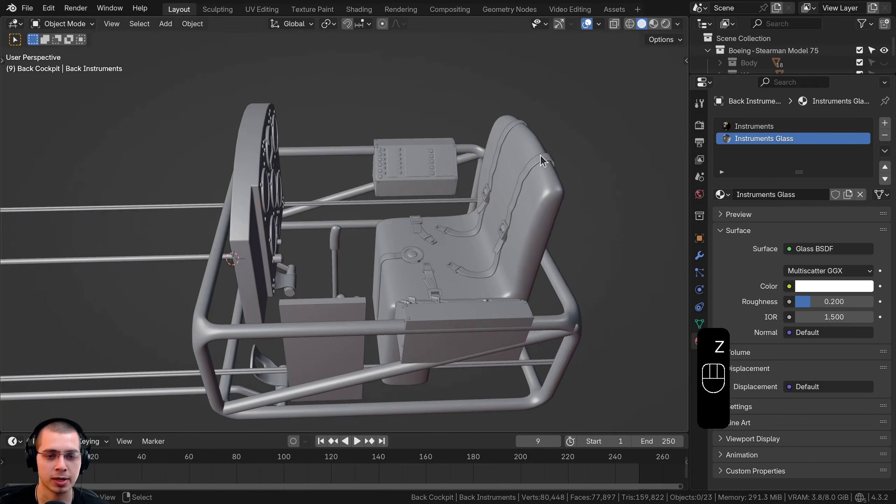
pyautogui.scroll(-4, 542, 156)
# Isolate the Front Cockpit collection and move all of its objects into the Backup collection
pyautogui.moveTo(744, 74); pyautogui.dragTo(744, 262)
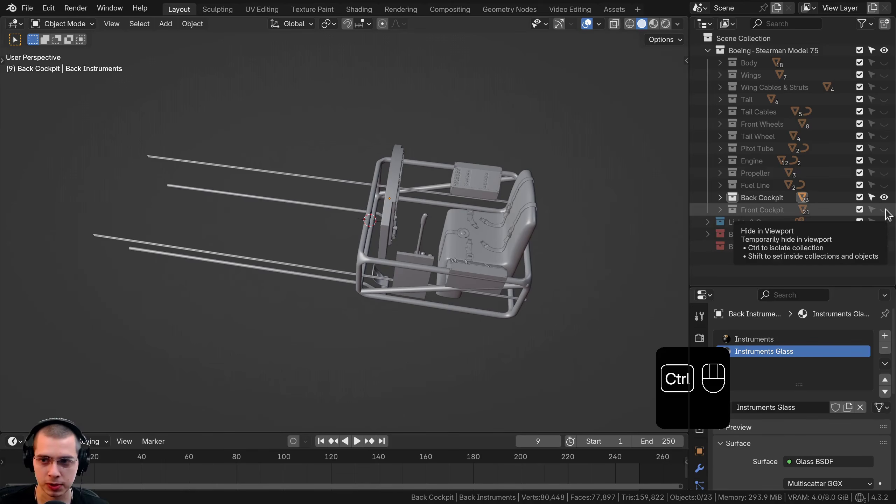
pyautogui.keyDown('ctrl'); pyautogui.click(884, 210); pyautogui.keyUp('ctrl')
pyautogui.moveTo(282, 253); pyautogui.dragTo(339, 282, button='middle')
pyautogui.moveTo(339, 282); pyautogui.dragTo(371, 341, button='middle')
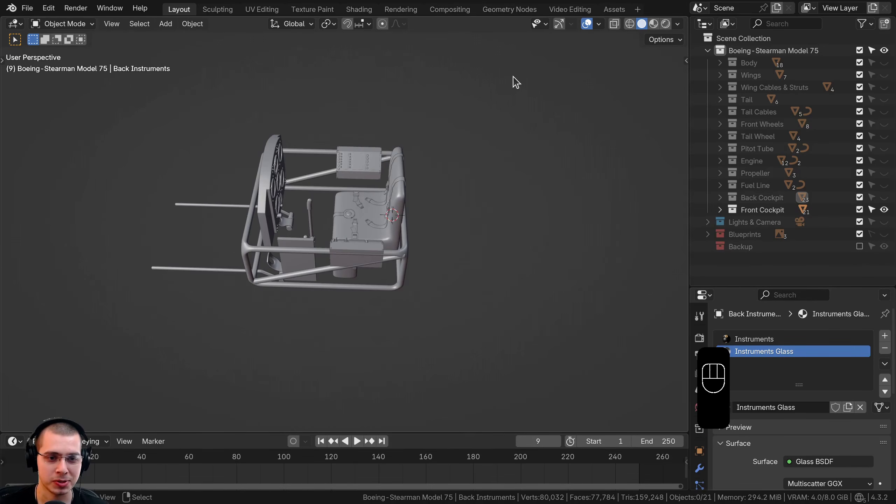
pyautogui.moveTo(514, 81); pyautogui.dragTo(167, 383)
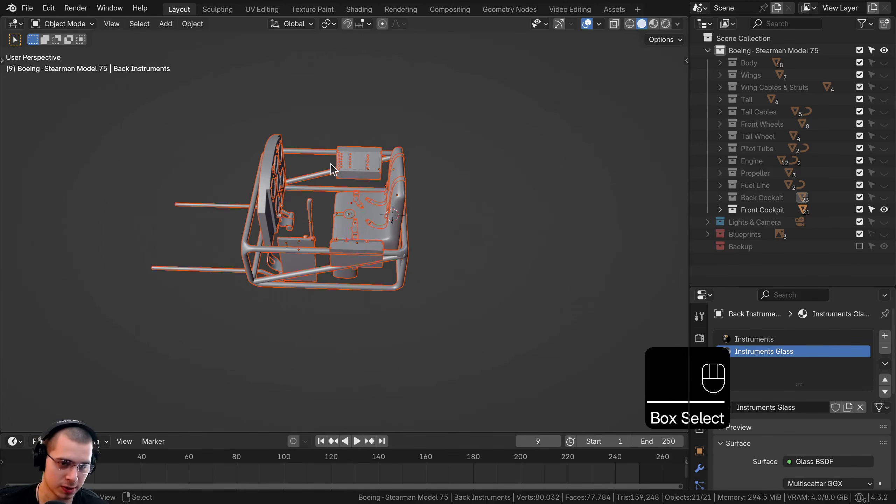
pyautogui.press('m')
pyautogui.click(265, 203)
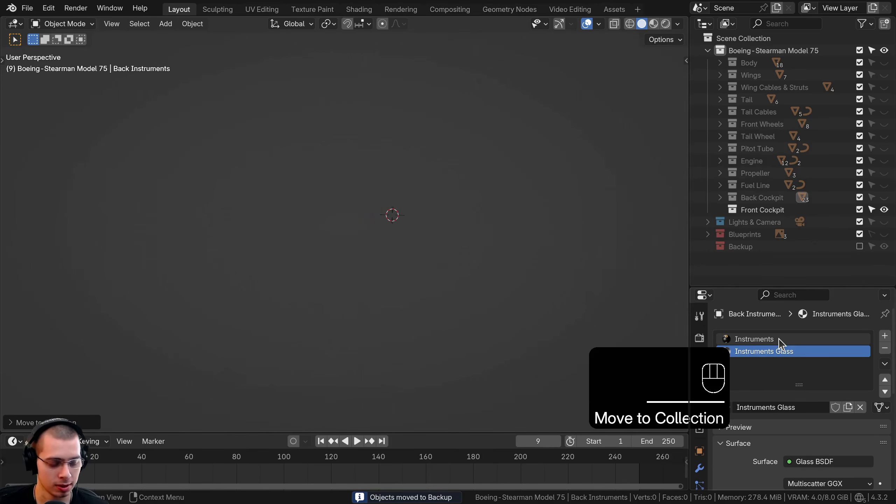
# Restore the visibility of all the aircraft collections, then hide and exclude the Blueprints collection
pyautogui.keyDown('ctrl'); pyautogui.click(885, 210); pyautogui.keyUp('ctrl')
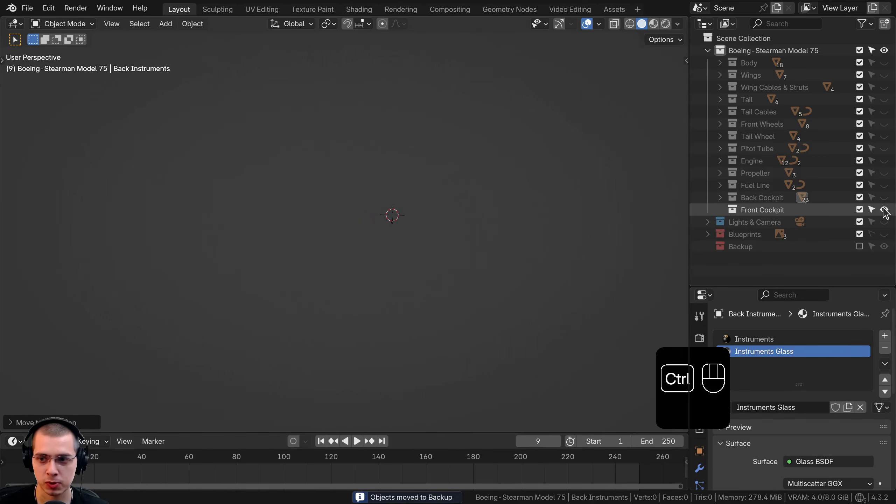
pyautogui.keyDown('ctrl'); pyautogui.click(885, 210); pyautogui.keyUp('ctrl')
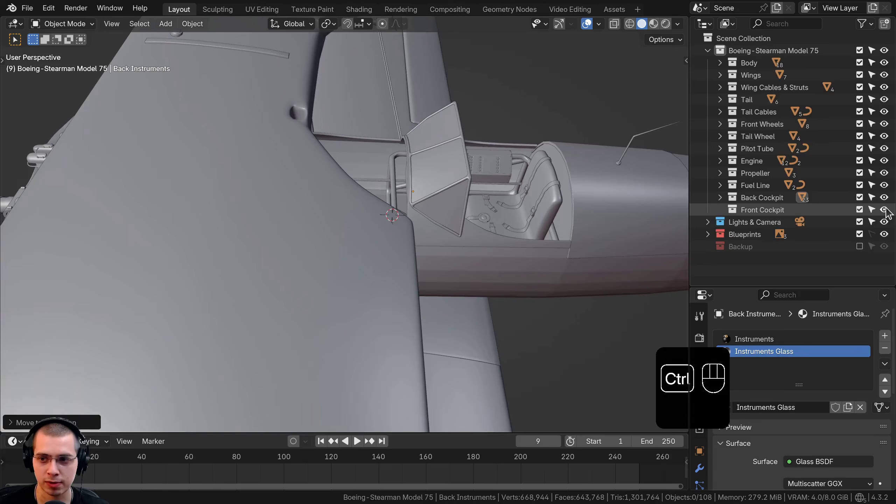
pyautogui.click(884, 235)
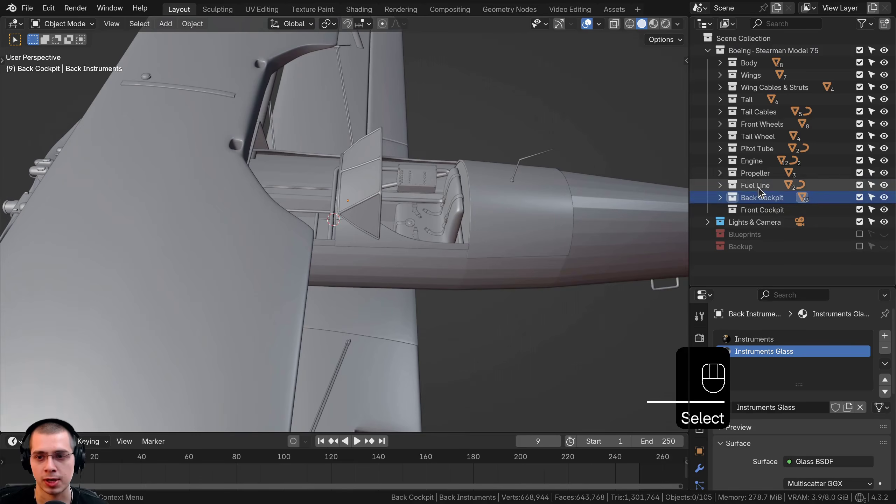
# Expand the Back Cockpit collection and select all of its objects, from Back Cockpit Bolts through Cockpit Long Pipes
pyautogui.click(760, 198)
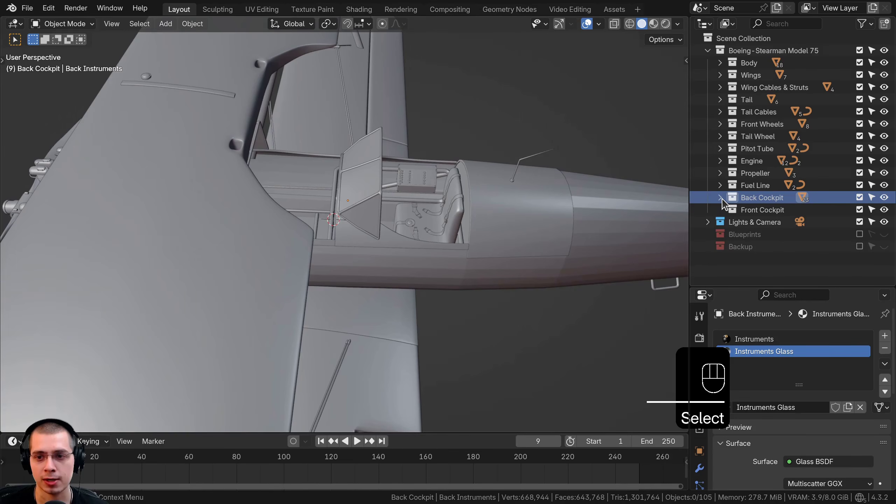
pyautogui.click(720, 198)
pyautogui.scroll(-10, 758, 240)
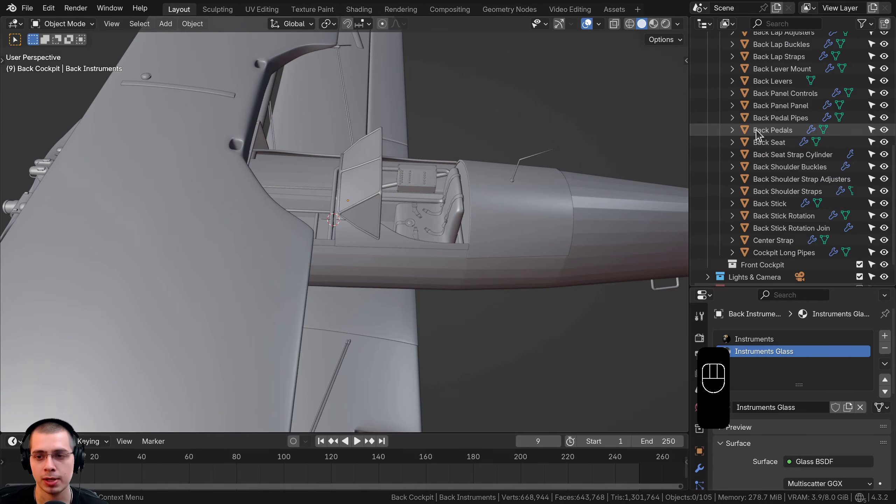
pyautogui.moveTo(756, 288); pyautogui.dragTo(756, 426)
pyautogui.scroll(5, 776, 352)
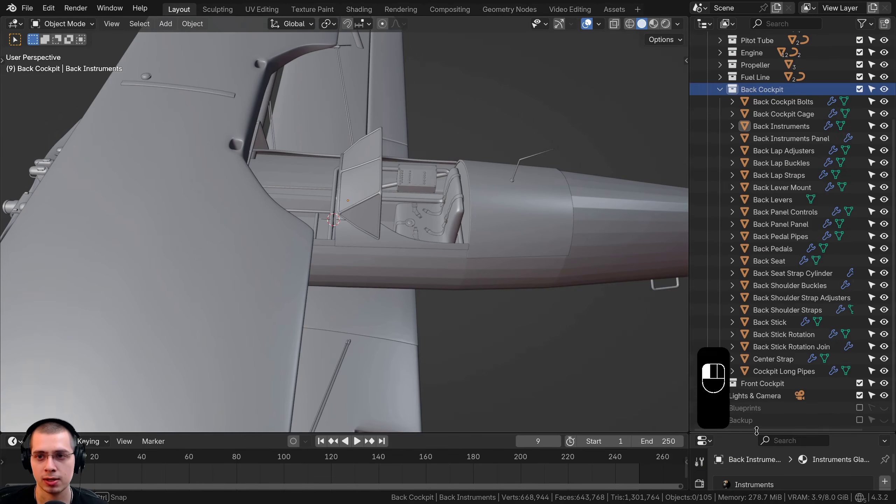
pyautogui.click(780, 378)
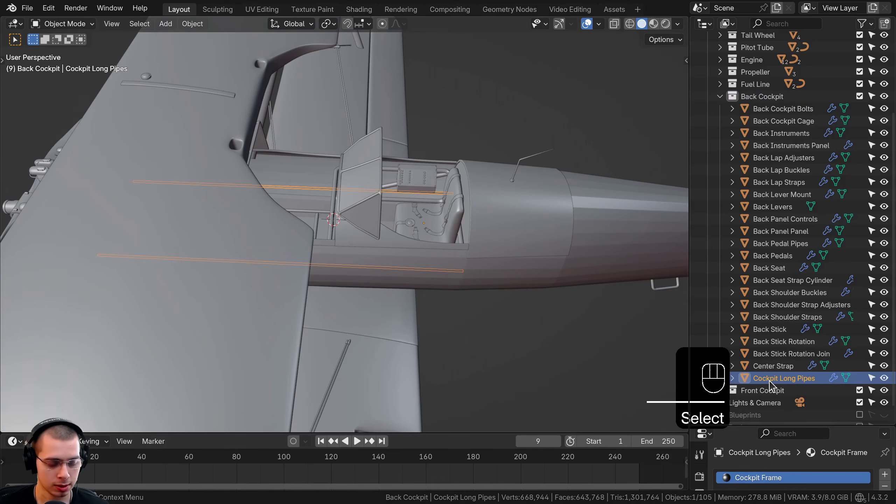
pyautogui.keyDown('shift'); pyautogui.click(771, 110); pyautogui.keyUp('shift')
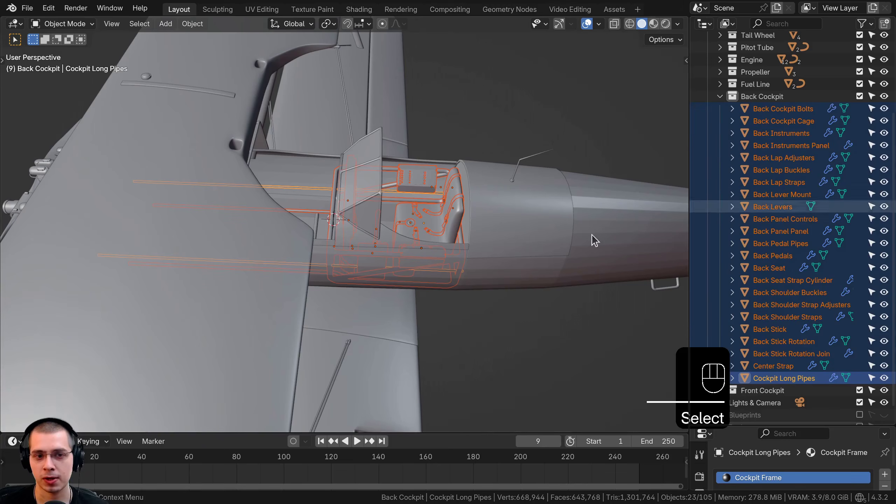
pyautogui.press('g')
pyautogui.rightClick(423, 249)
pyautogui.scroll(3, 420, 256)
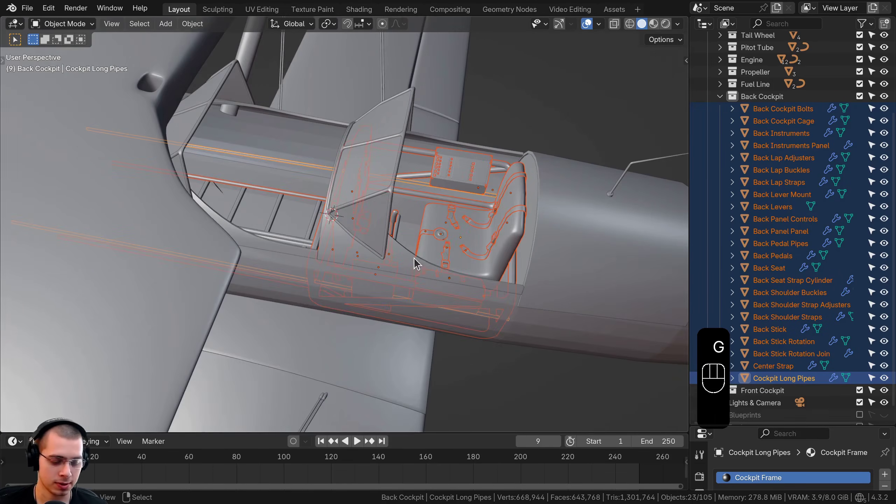
# Duplicate the selected back cockpit objects forward along Y into the front cockpit opening and move the copies to the Front Cockpit collection
pyautogui.moveTo(414, 258); pyautogui.dragTo(502, 187, button='middle')
pyautogui.hotkey('shift', 'd')
pyautogui.press('y')
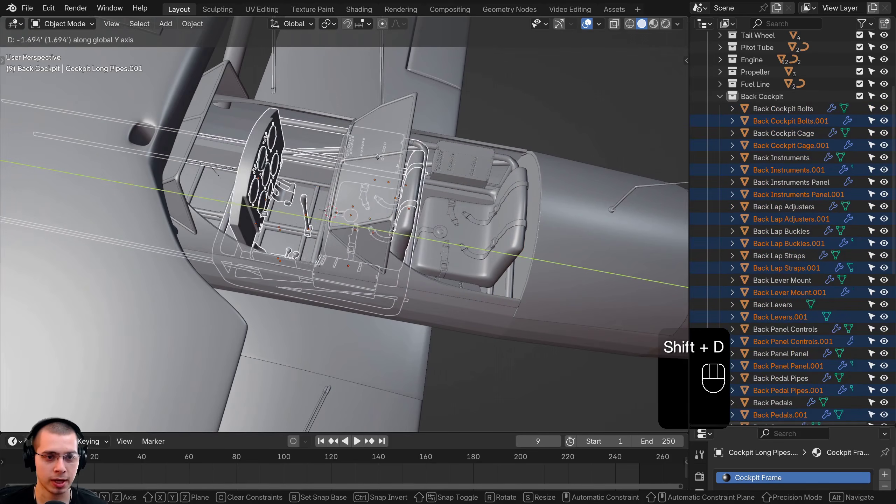
pyautogui.click(332, 132)
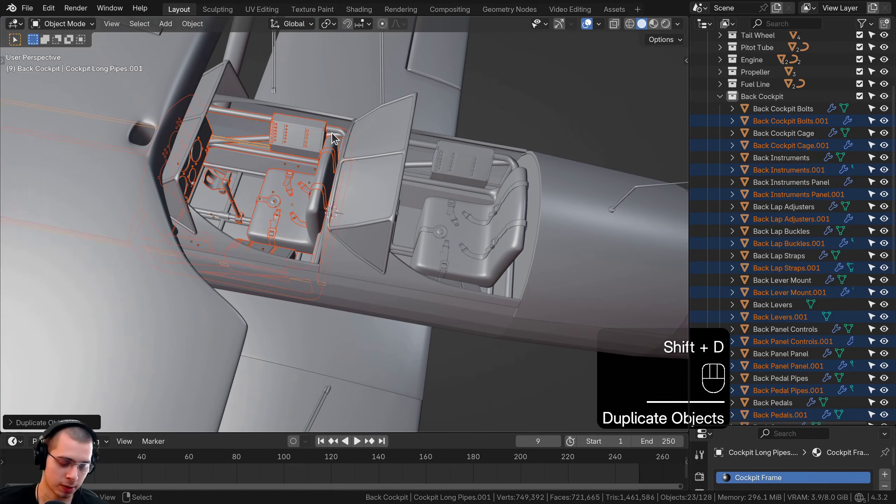
pyautogui.press('m')
pyautogui.moveTo(333, 100)
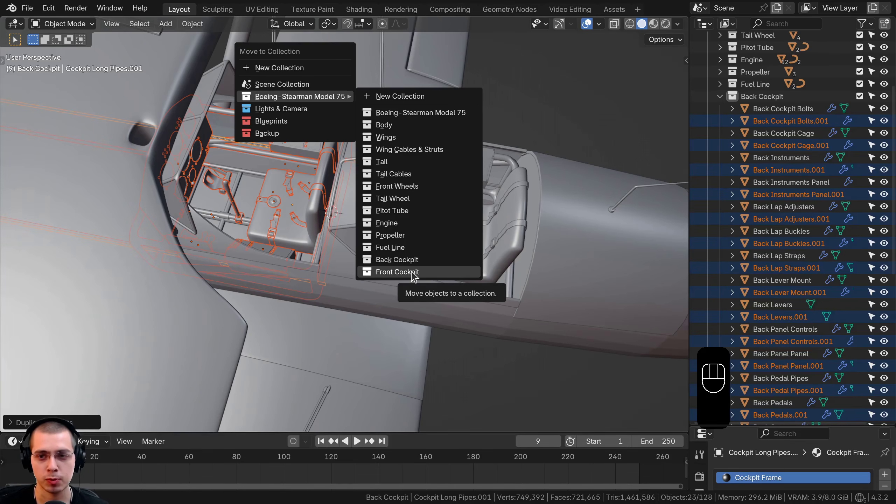
pyautogui.click(398, 271)
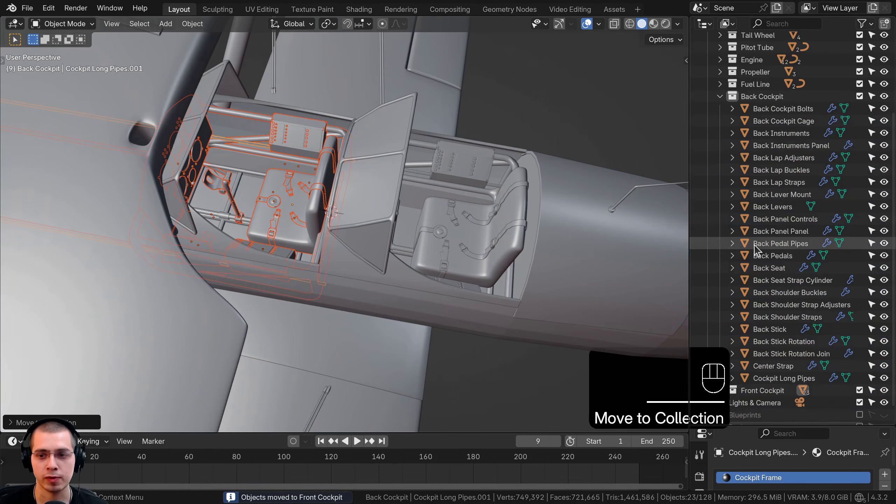
# Fine-tune the copied cockpit objects' position along the Y axis so they fit inside the front cockpit opening
pyautogui.scroll(-1, 754, 249)
pyautogui.scroll(-20, 723, 367)
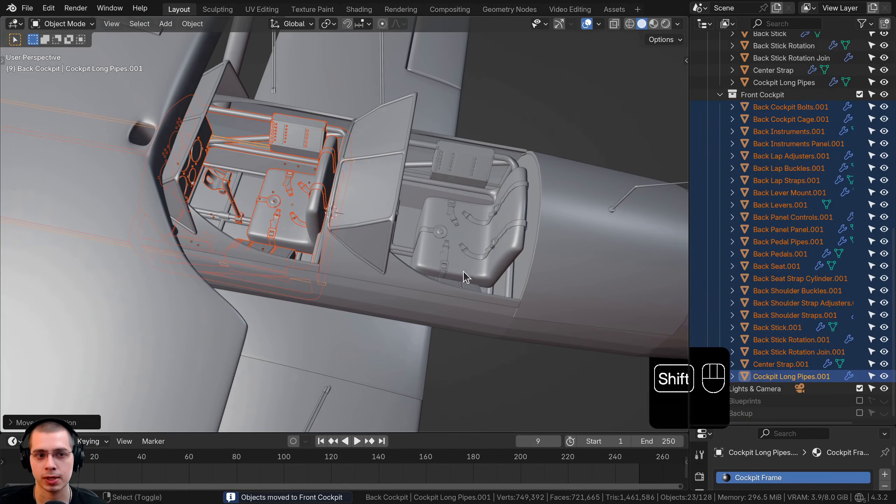
pyautogui.moveTo(464, 271)
pyautogui.keyDown('shift'); pyautogui.mouseDown(button='middle')
pyautogui.moveTo(469, 252)
pyautogui.moveTo(463, 278)
pyautogui.mouseUp(button='middle'); pyautogui.keyUp('shift')
pyautogui.press('KP_7')
pyautogui.scroll(2, 466, 277)
pyautogui.press('g')
pyautogui.press('y')
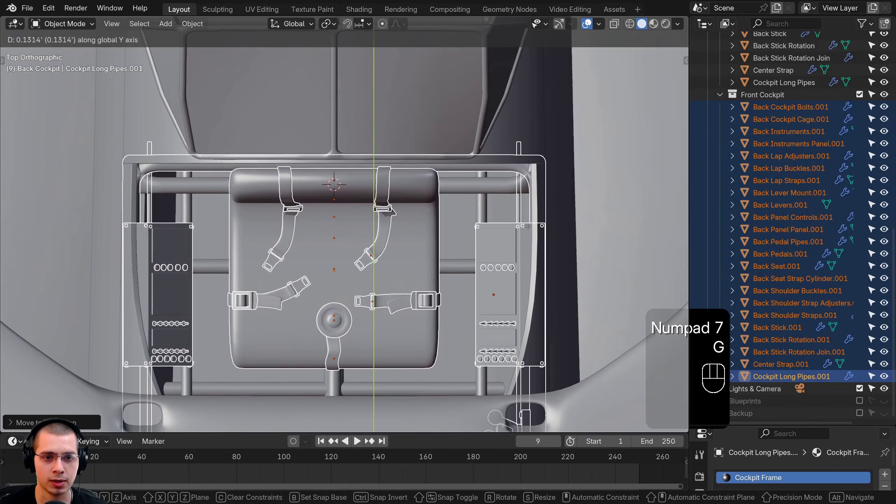
pyautogui.keyDown('shift'); pyautogui.click(529, 218); pyautogui.keyUp('shift')
pyautogui.moveTo(529, 219); pyautogui.dragTo(430, 228, button='middle')
pyautogui.press('g')
pyautogui.press('y')
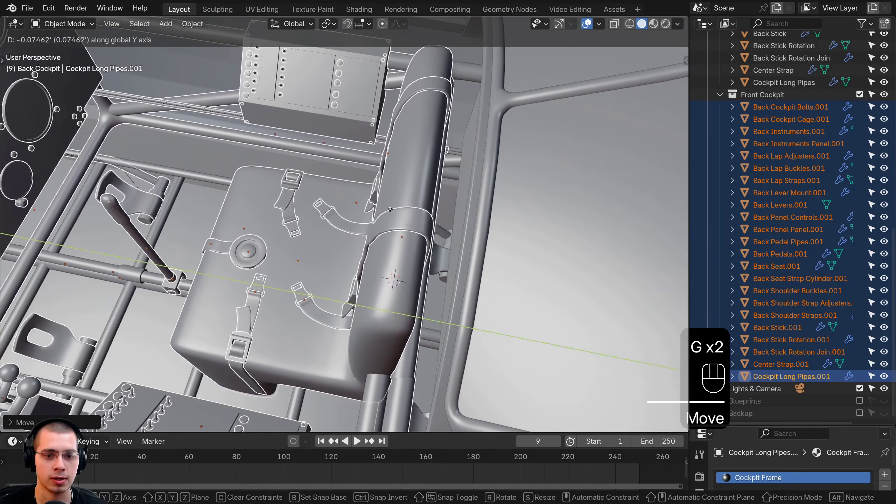
pyautogui.click(353, 226)
# Open Back Pedal Pipes.001 and Cockpit Long Pipes.001 together in Edit Mode with wireframe display and vertex selection
pyautogui.scroll(-8, 352, 227)
pyautogui.keyDown('shift'); pyautogui.moveTo(352, 226); pyautogui.dragTo(277, 146, button='middle'); pyautogui.keyUp('shift')
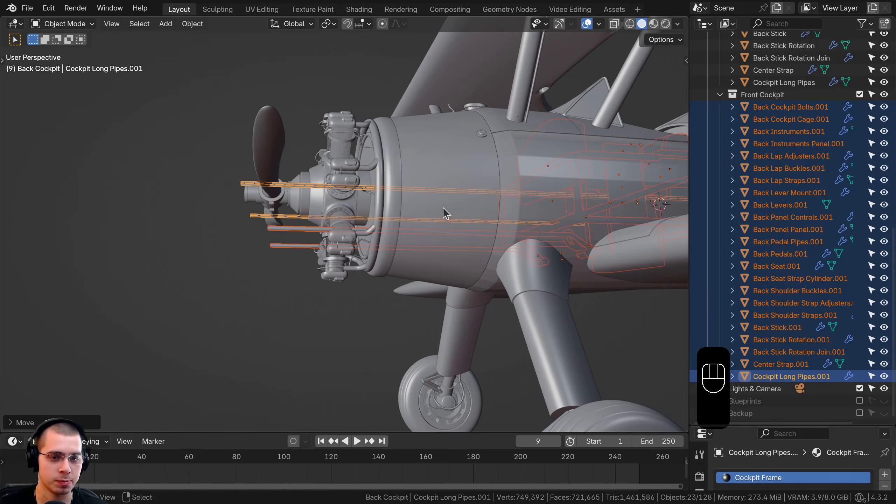
pyautogui.moveTo(410, 205); pyautogui.dragTo(305, 228, button='middle')
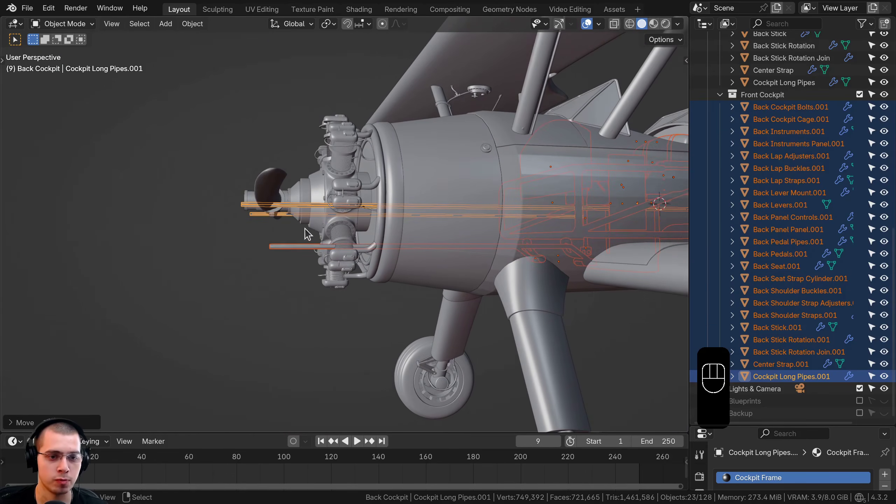
pyautogui.click(275, 247)
pyautogui.keyDown('shift'); pyautogui.click(254, 215); pyautogui.keyUp('shift')
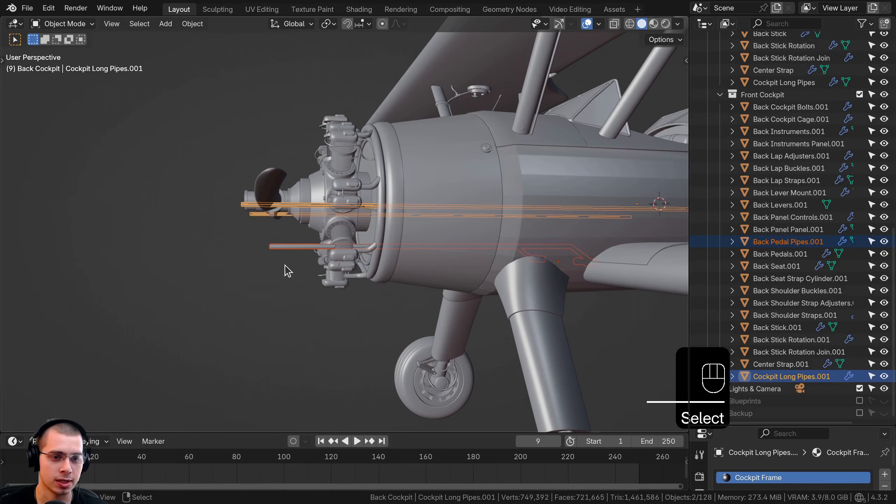
pyautogui.press('Tab')
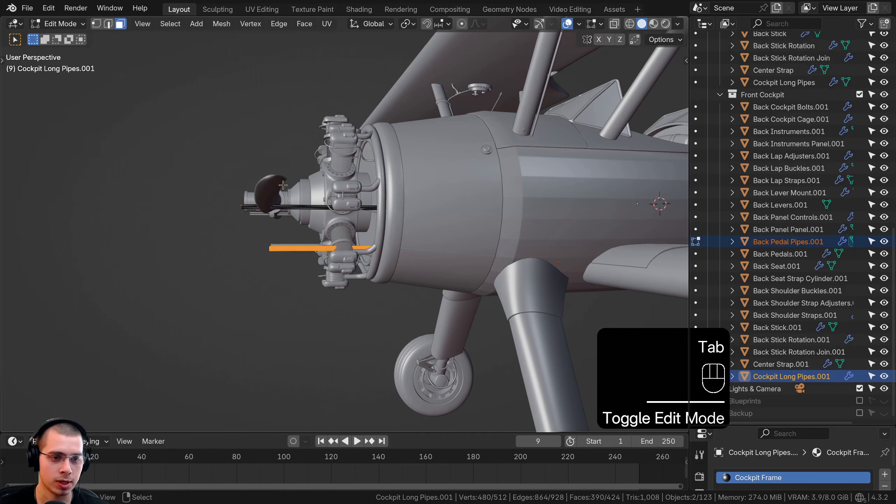
pyautogui.press('z')
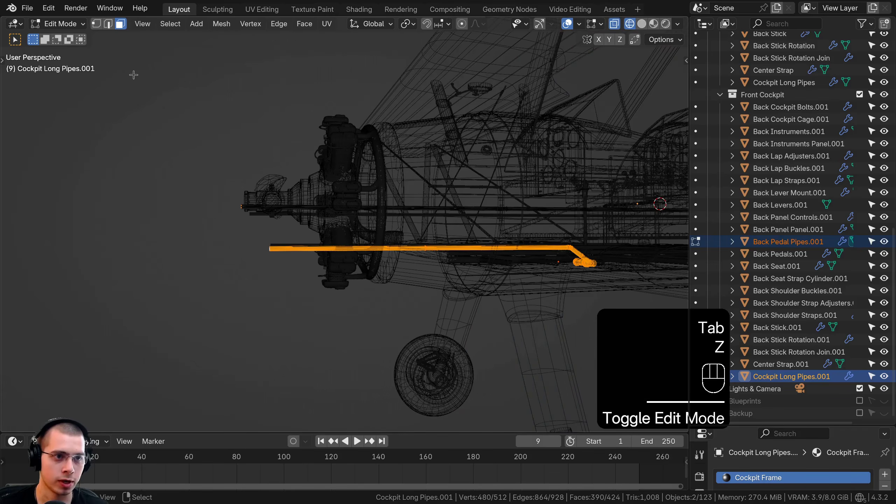
pyautogui.click(96, 24)
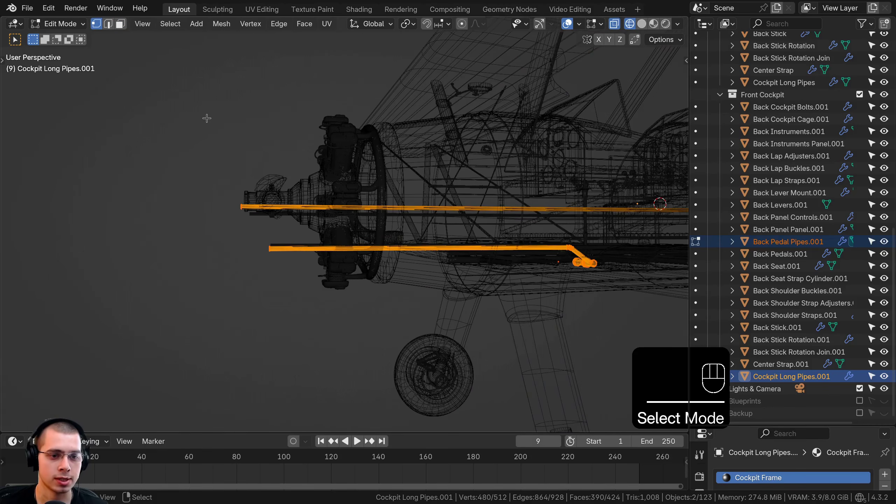
# Pull the pipe ends protruding through the engine back along Y into the fuselage, and return to Object Mode in solid shading
pyautogui.press('a')
pyautogui.moveTo(194, 98); pyautogui.dragTo(301, 261)
pyautogui.moveTo(301, 262); pyautogui.dragTo(322, 259, button='middle')
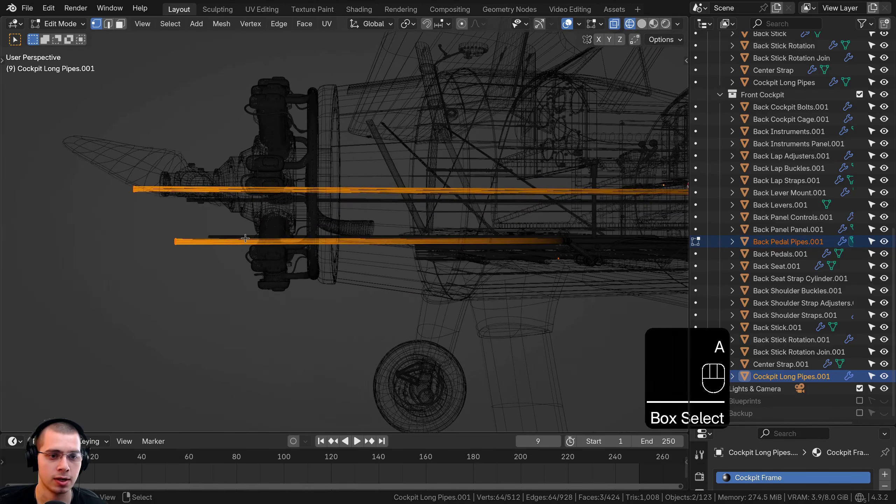
pyautogui.press('g')
pyautogui.press('y')
pyautogui.click(455, 210)
pyautogui.press('z')
pyautogui.click(613, 211)
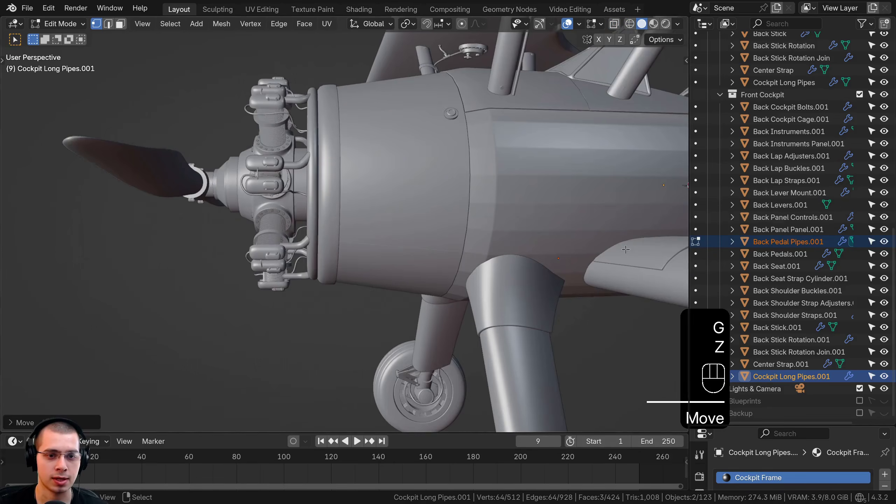
pyautogui.moveTo(399, 208)
pyautogui.mouseDown(button='middle')
pyautogui.moveTo(426, 214)
pyautogui.moveTo(226, 218)
pyautogui.mouseUp(button='middle')
pyautogui.press('Tab')
pyautogui.moveTo(434, 219)
pyautogui.mouseDown(button='middle')
pyautogui.moveTo(460, 263)
pyautogui.moveTo(383, 293)
pyautogui.moveTo(273, 189)
pyautogui.moveTo(489, 217)
pyautogui.mouseUp(button='middle')
pyautogui.press('a')
pyautogui.click(490, 211)
pyautogui.press('g')
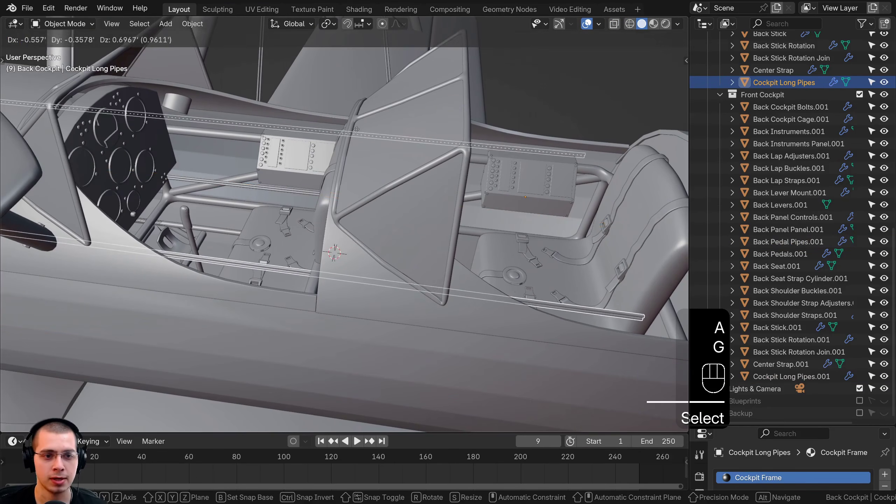
pyautogui.rightClick(490, 205)
pyautogui.rightClick(271, 158)
pyautogui.press('g')
pyautogui.rightClick(259, 171)
pyautogui.click(249, 183)
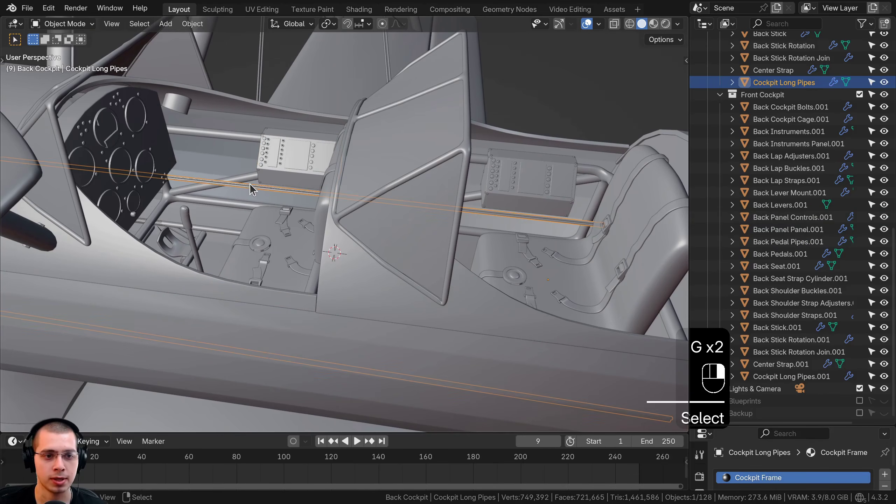
pyautogui.press('g')
pyautogui.rightClick(385, 185)
pyautogui.click(482, 209)
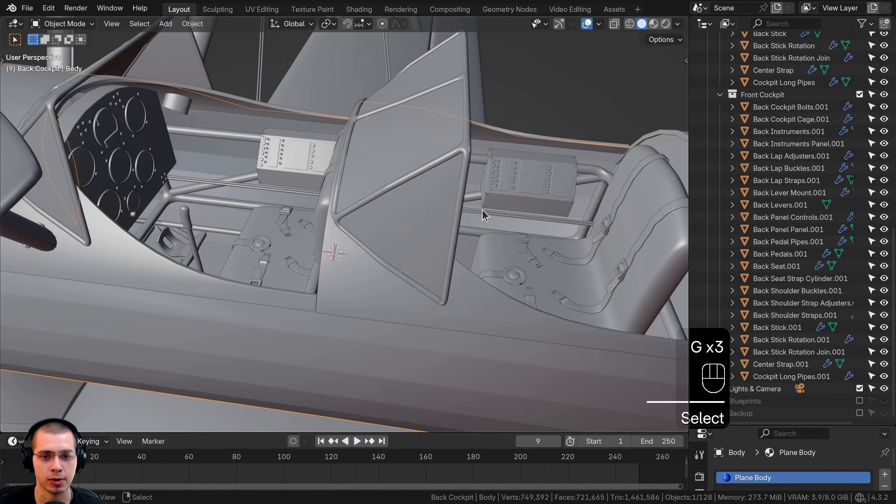
# Try raising Cockpit Long Pipes.001 along Z, undo that move, and delete this duplicate set of pipes
pyautogui.click(249, 185)
pyautogui.click(249, 185)
pyautogui.moveTo(249, 185); pyautogui.dragTo(275, 263, button='middle')
pyautogui.press('g')
pyautogui.press('z')
pyautogui.click(273, 144)
pyautogui.moveTo(274, 144); pyautogui.dragTo(287, 180, button='middle')
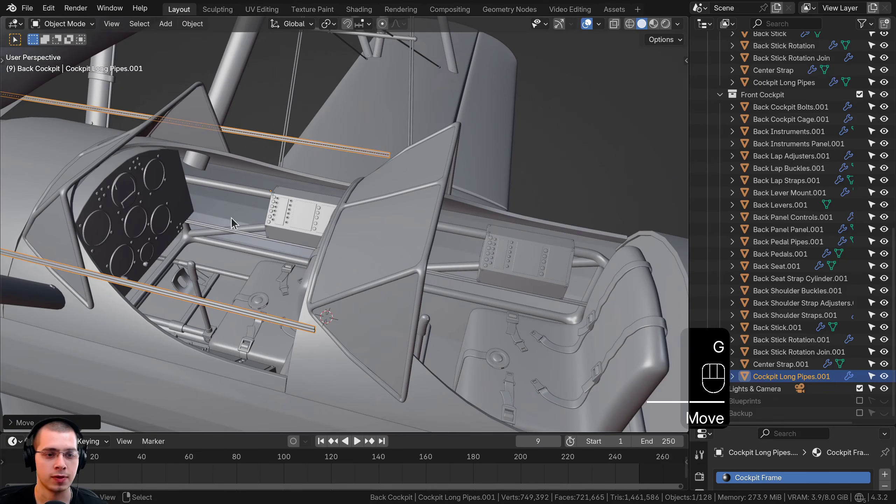
pyautogui.hotkey('ctrl', 'z')
pyautogui.scroll(3, 223, 244)
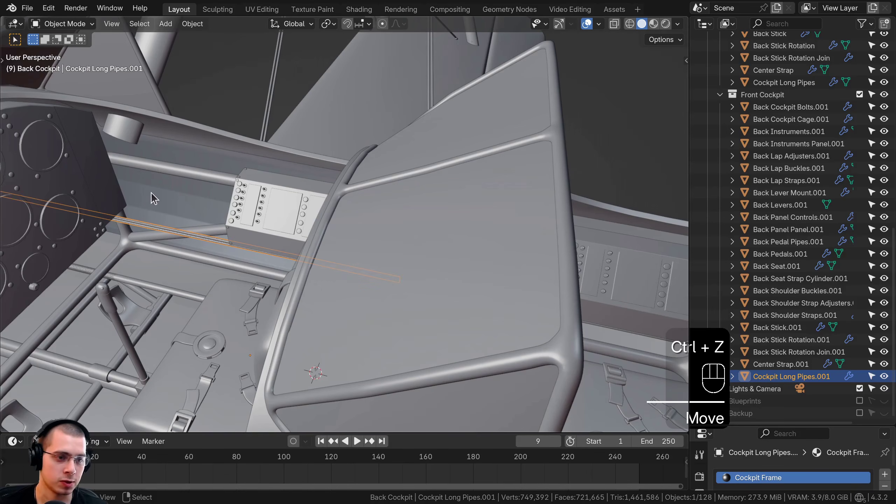
pyautogui.press('x')
pyautogui.click(125, 193)
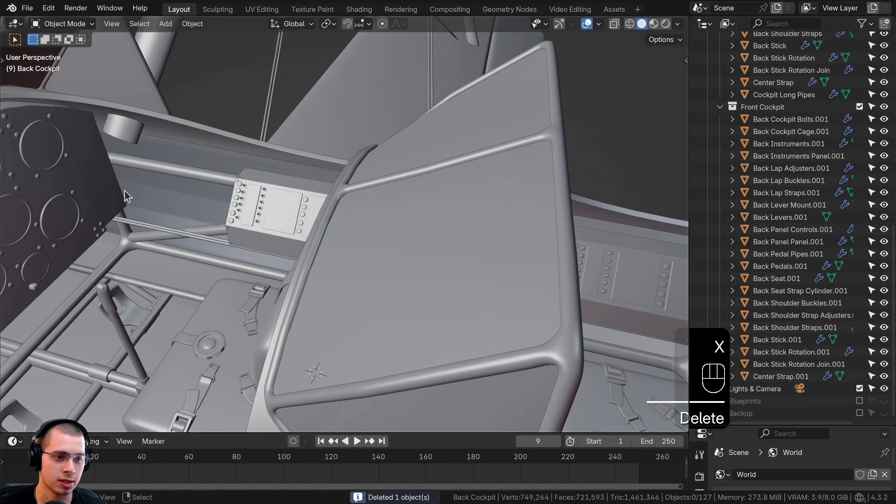
# Display the aircraft in Material Preview and examine the duplicated front cockpit's seat, controls and instrument panel
pyautogui.scroll(-7, 278, 259)
pyautogui.moveTo(283, 261); pyautogui.dragTo(434, 265, button='middle')
pyautogui.press('z')
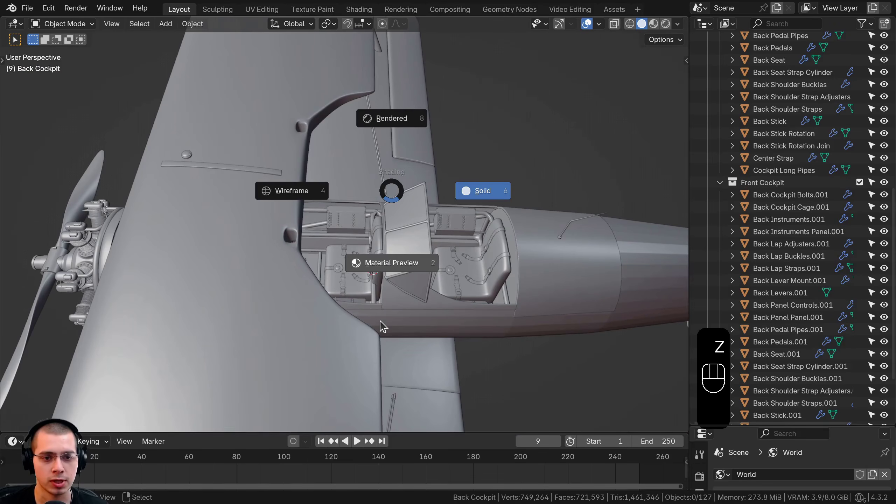
pyautogui.click(379, 319)
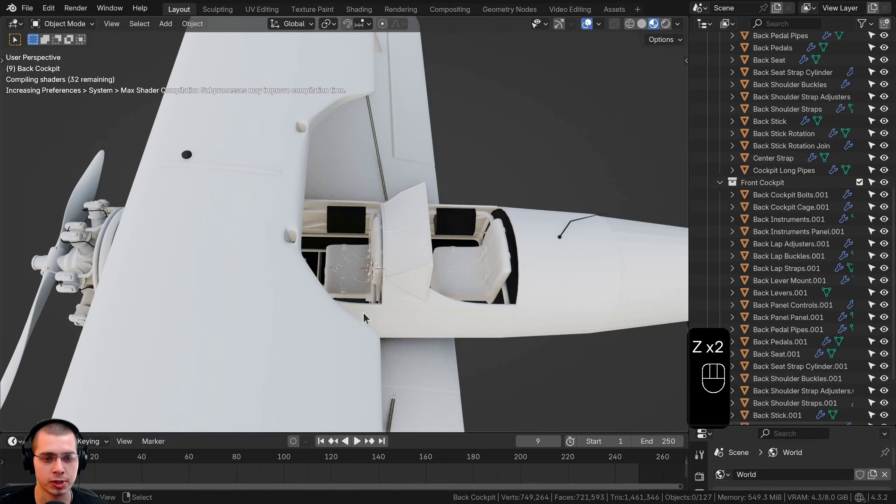
pyautogui.moveTo(363, 313); pyautogui.dragTo(313, 302, button='middle')
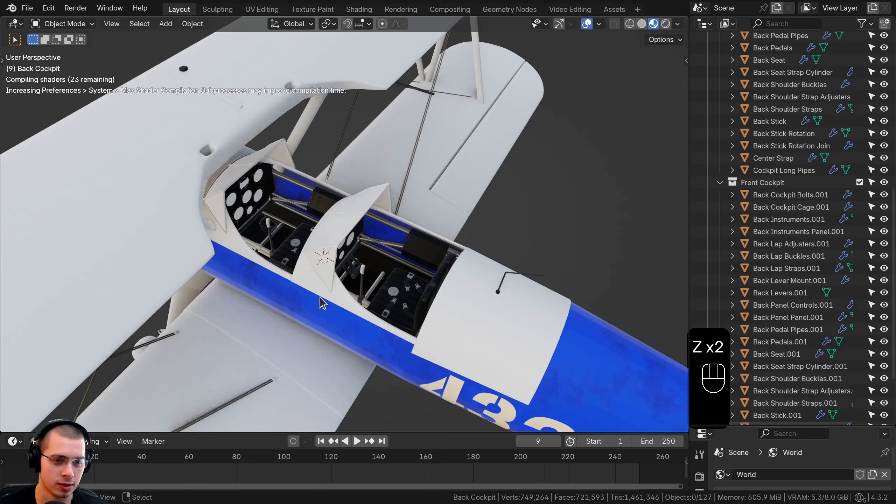
pyautogui.scroll(8, 330, 290)
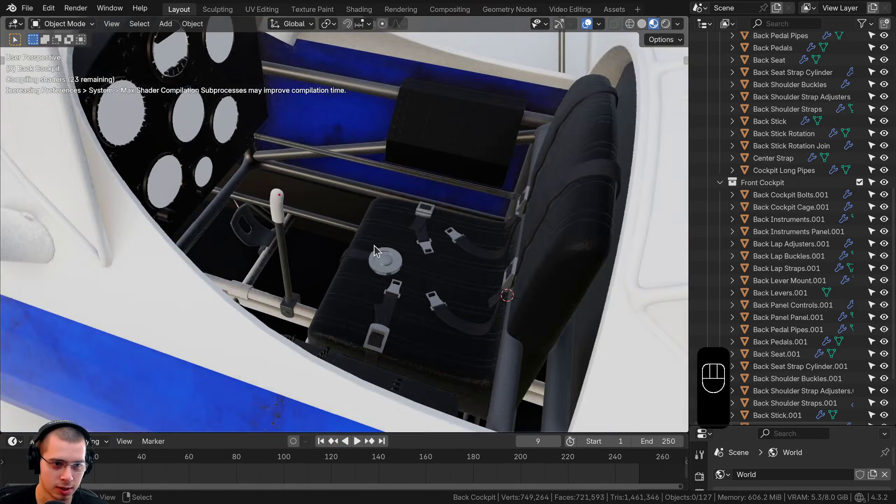
pyautogui.moveTo(374, 245); pyautogui.dragTo(234, 254, button='middle')
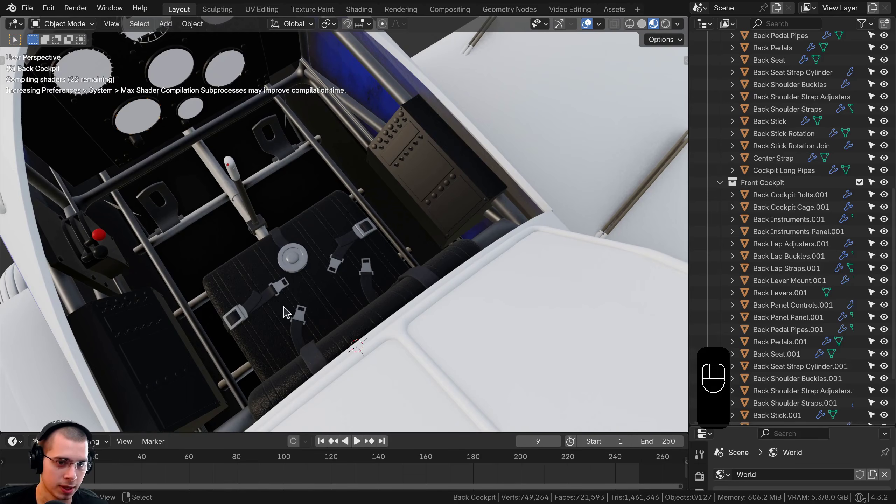
pyautogui.scroll(-8, 370, 268)
pyautogui.moveTo(383, 272); pyautogui.dragTo(373, 236, button='middle')
pyautogui.scroll(5, 373, 236)
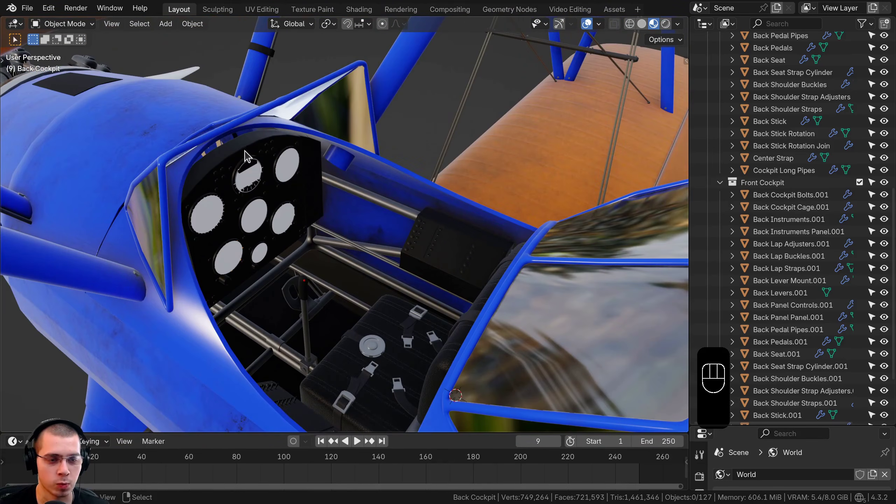
pyautogui.scroll(2, 244, 149)
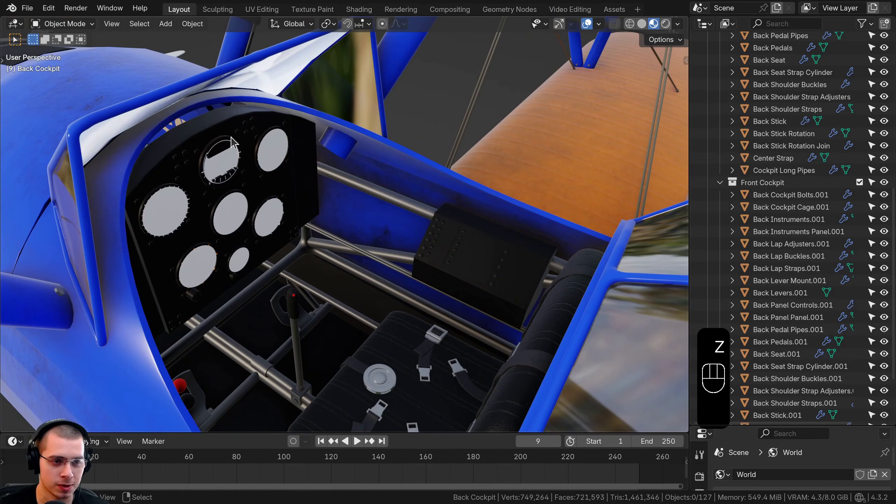
# Examine the front cockpit's instruments in Rendered shading
pyautogui.scroll(-6, 225, 169)
pyautogui.moveTo(226, 170); pyautogui.dragTo(281, 247, button='middle')
pyautogui.scroll(3, 280, 247)
pyautogui.press('z')
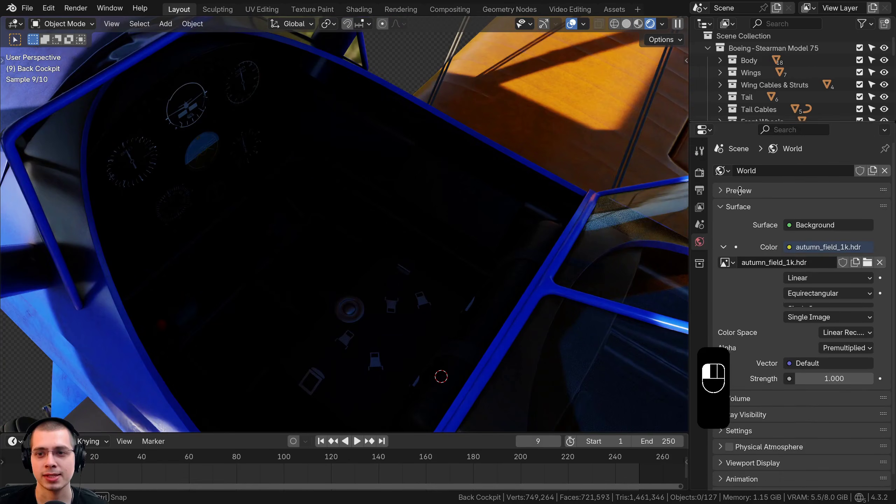
# Enlarge the outliner, collapse the Back Cockpit collection, and rename the copied Front Cockpit objects with the prefix Front
pyautogui.moveTo(743, 180); pyautogui.dragTo(742, 455)
pyautogui.scroll(-6, 739, 191)
pyautogui.scroll(3, 729, 146)
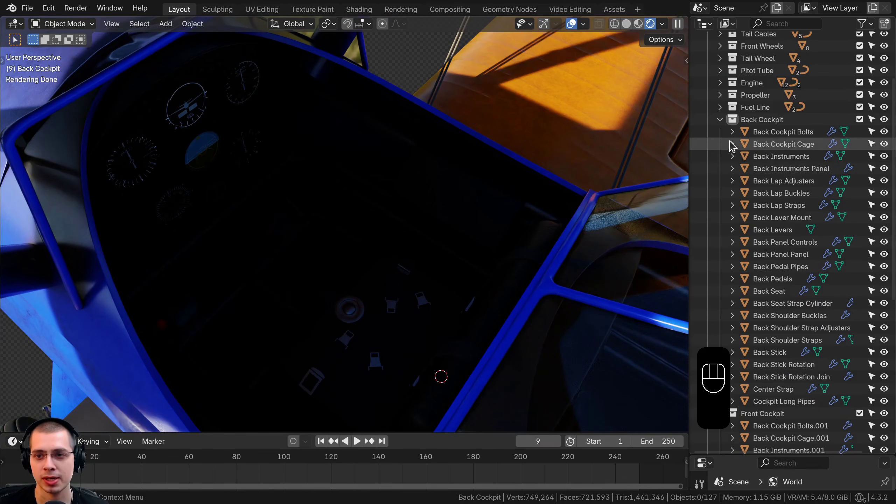
pyautogui.click(721, 122)
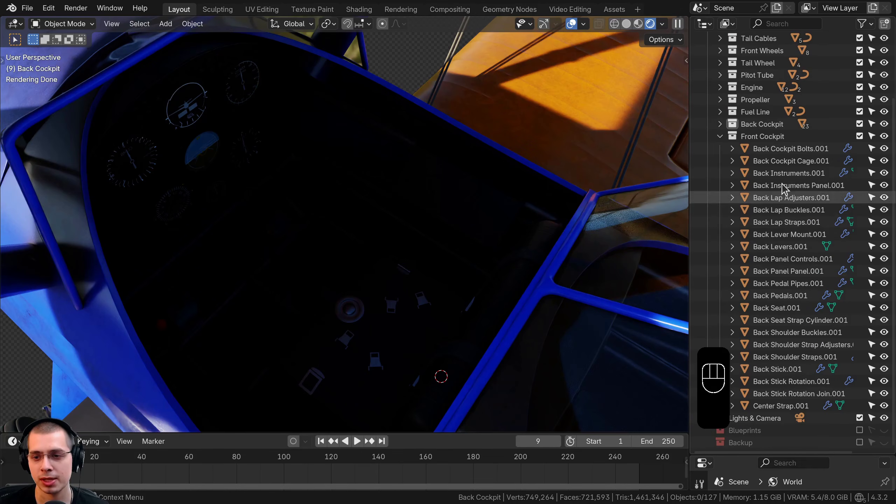
pyautogui.doubleClick(820, 222)
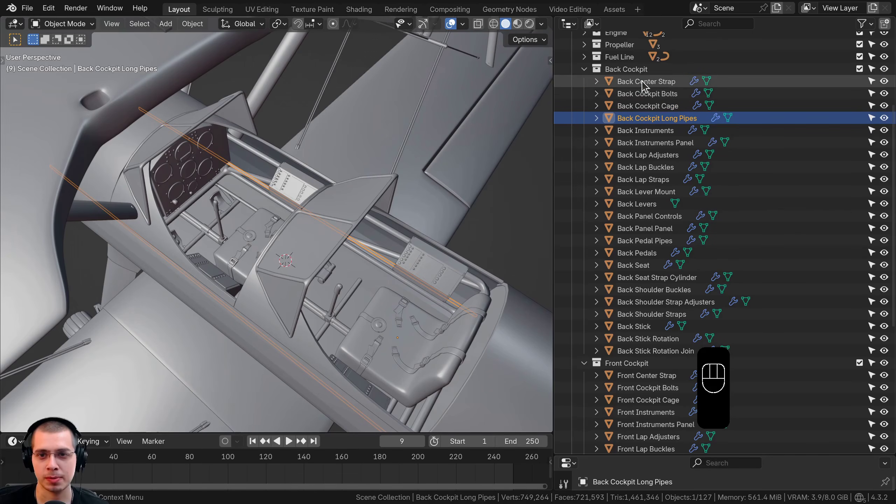
# Check the object names throughout the Back Cockpit and Front Cockpit collections
pyautogui.click(635, 81)
pyautogui.click(631, 70)
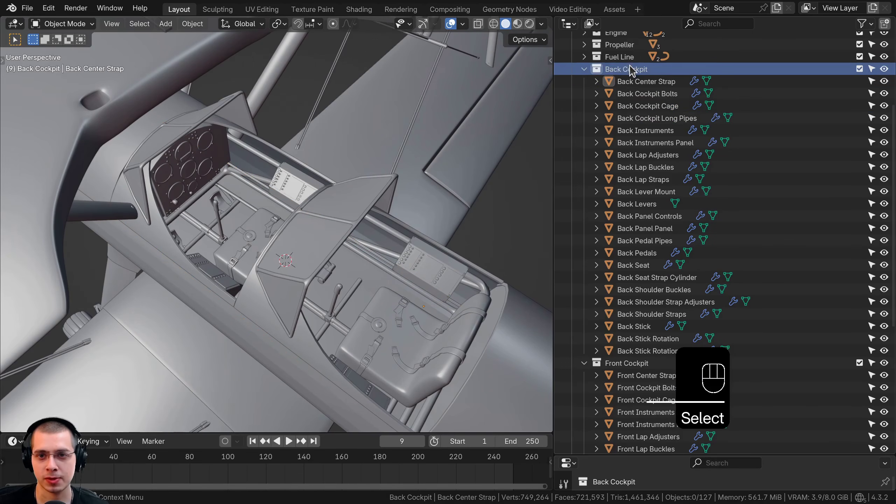
pyautogui.click(628, 82)
pyautogui.scroll(-5, 619, 269)
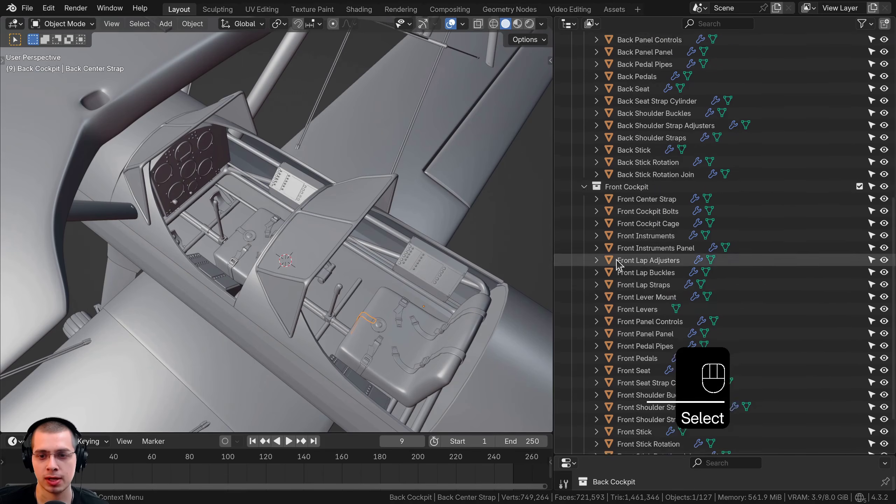
pyautogui.scroll(-2, 618, 247)
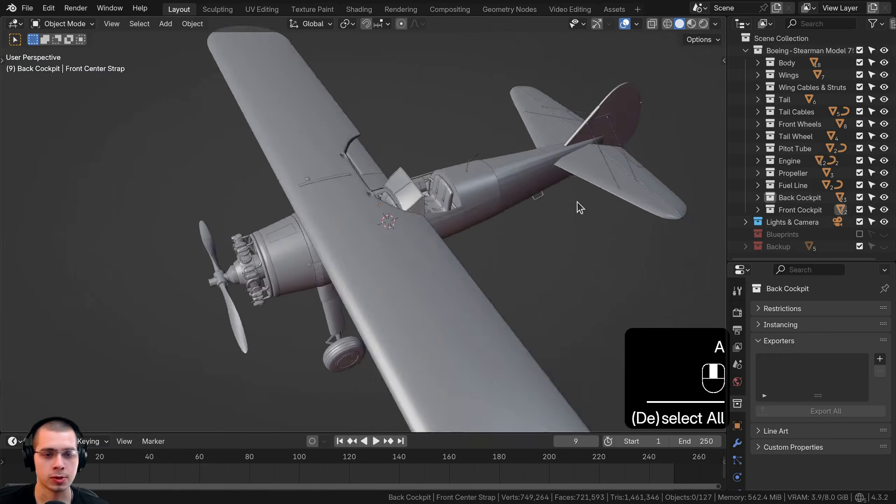
# Save the Biplane 23.blend file with the whole aircraft in view
pyautogui.moveTo(580, 208); pyautogui.dragTo(472, 237, button='middle')
pyautogui.scroll(-3, 459, 177)
pyautogui.hotkey('ctrl', 's')
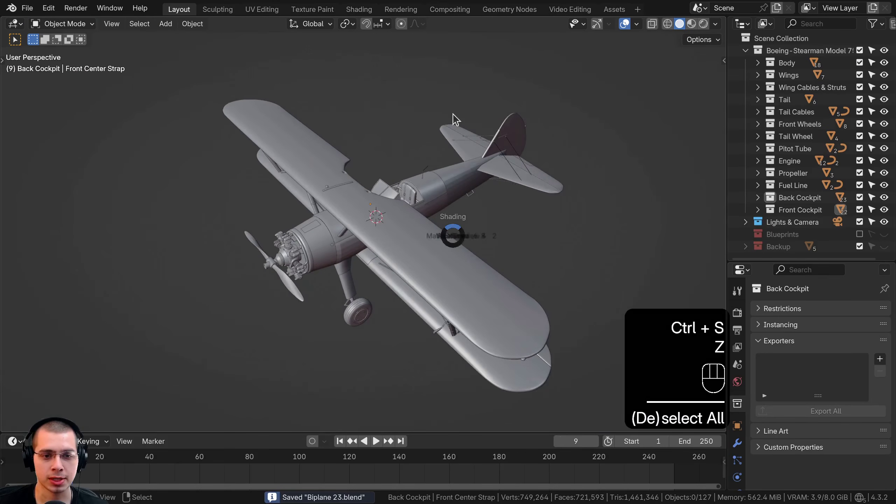
# Display the aircraft in Rendered shading and examine the blue fuselage around the 432 marking and the front struts
pyautogui.press('z')
pyautogui.click(416, 314)
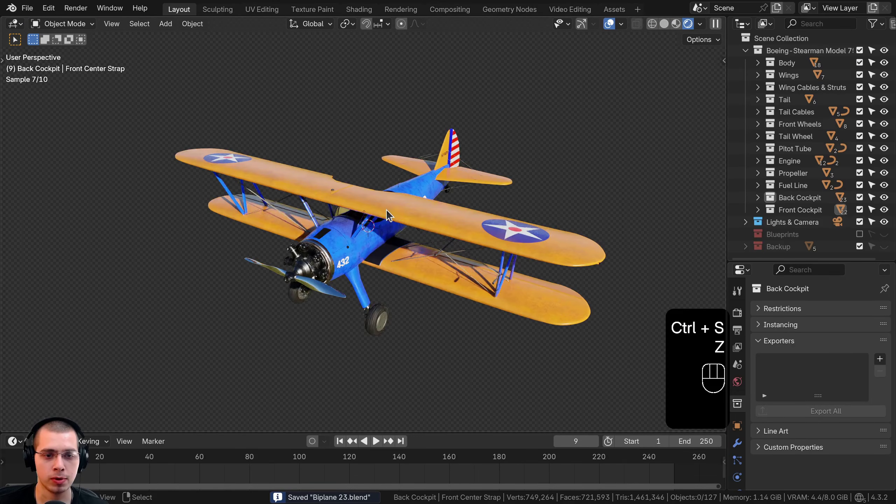
pyautogui.scroll(3, 456, 183)
pyautogui.moveTo(456, 183); pyautogui.dragTo(389, 240, button='middle')
pyautogui.scroll(4, 348, 180)
pyautogui.moveTo(348, 180); pyautogui.dragTo(301, 222, button='middle')
pyautogui.scroll(1, 301, 221)
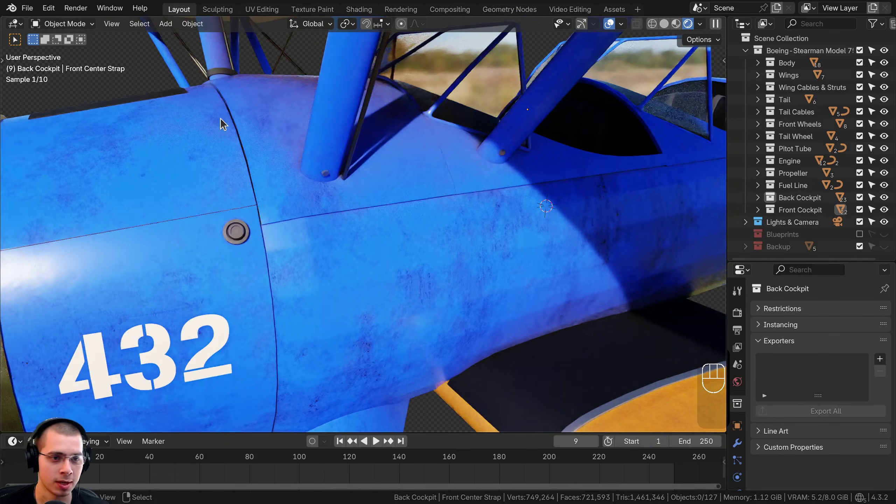
# Select the Body Front Plate and the Engine Plate in turn and inspect the seam between them
pyautogui.rightClick(243, 108)
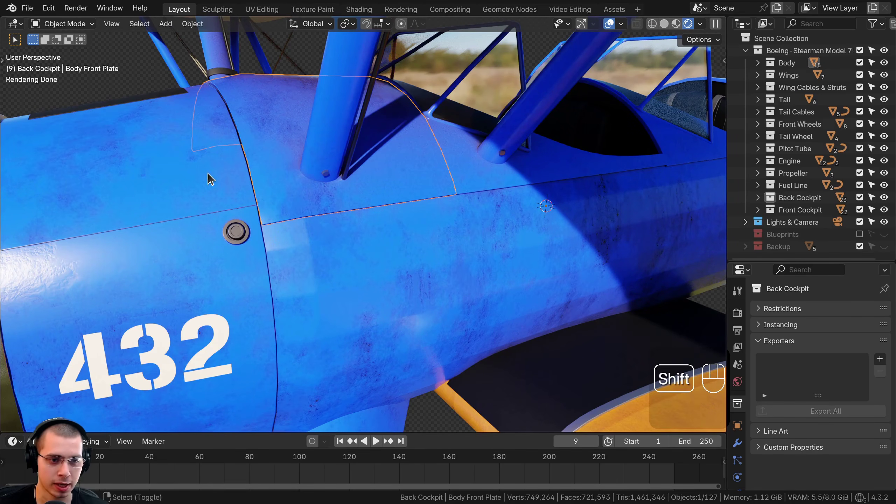
pyautogui.keyDown('shift'); pyautogui.moveTo(207, 172); pyautogui.dragTo(298, 208, button='middle'); pyautogui.keyUp('shift')
pyautogui.scroll(-1, 294, 187)
pyautogui.rightClick(291, 165)
pyautogui.scroll(-4, 392, 292)
pyautogui.moveTo(392, 293)
pyautogui.mouseDown(button='middle')
pyautogui.moveTo(380, 283)
pyautogui.moveTo(396, 267)
pyautogui.moveTo(323, 271)
pyautogui.mouseUp(button='middle')
pyautogui.scroll(-4, 380, 283)
# Deselect everything, return the viewport to Solid shading, and save the aircraft file again
pyautogui.press('a')
pyautogui.scroll(1, 324, 271)
pyautogui.press('z')
pyautogui.moveTo(270, 237); pyautogui.dragTo(254, 222, button='middle')
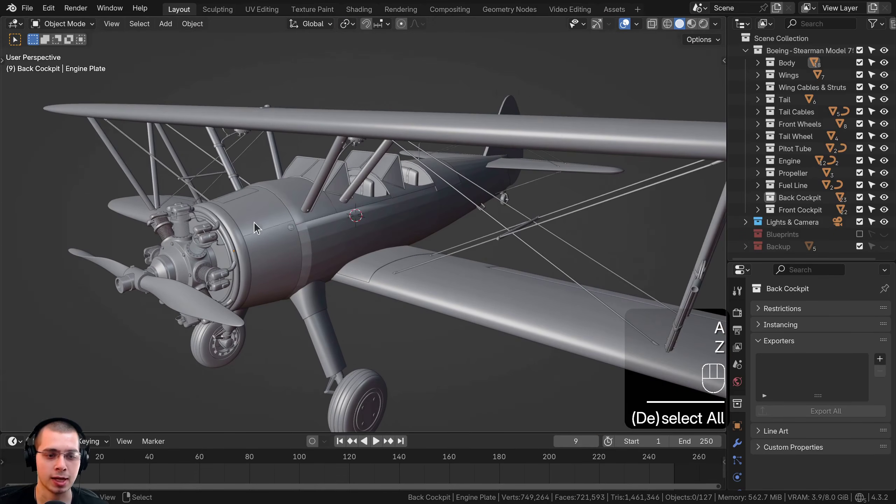
pyautogui.moveTo(371, 246); pyautogui.dragTo(379, 161, button='middle')
pyautogui.scroll(-1, 346, 210)
pyautogui.scroll(-1, 327, 218)
pyautogui.hotkey('ctrl', 's')
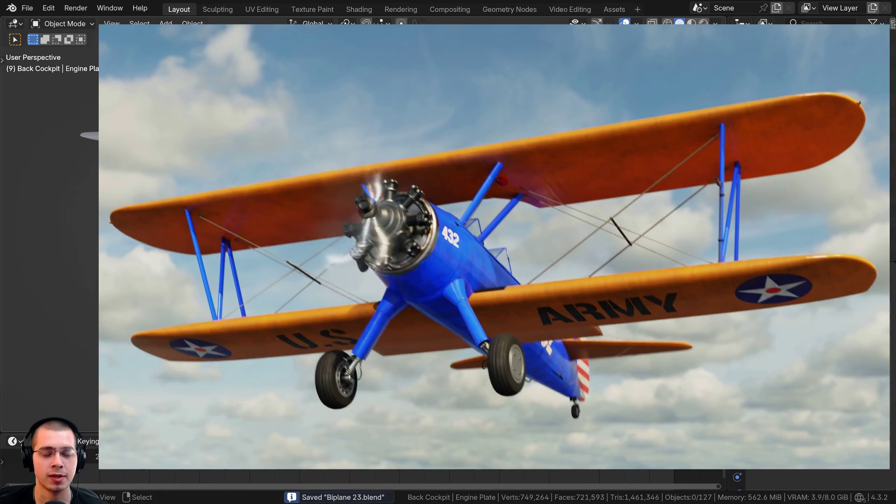